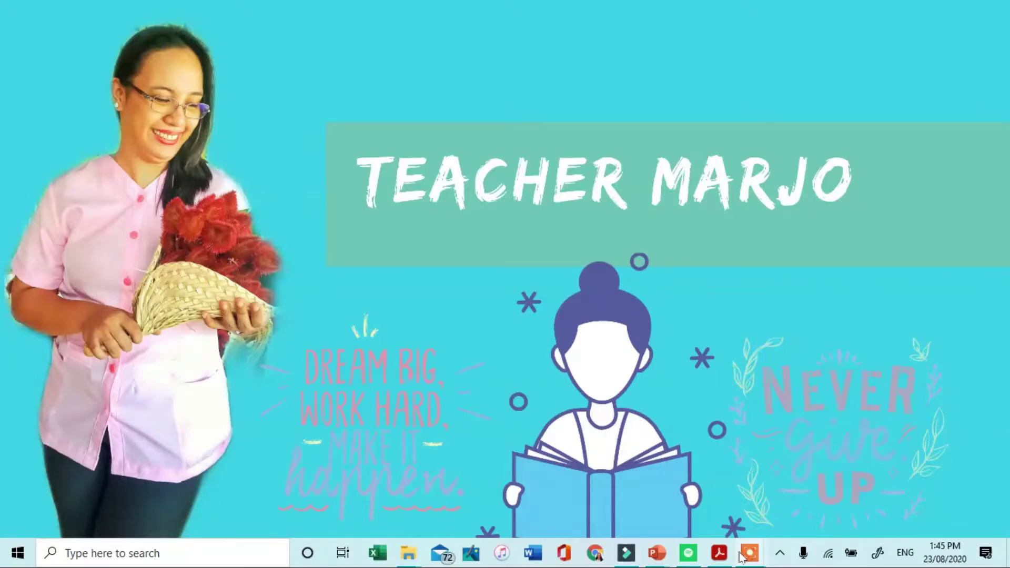
- Launch PowerPoint from its taskbar jump list
mouse_move(721, 559)
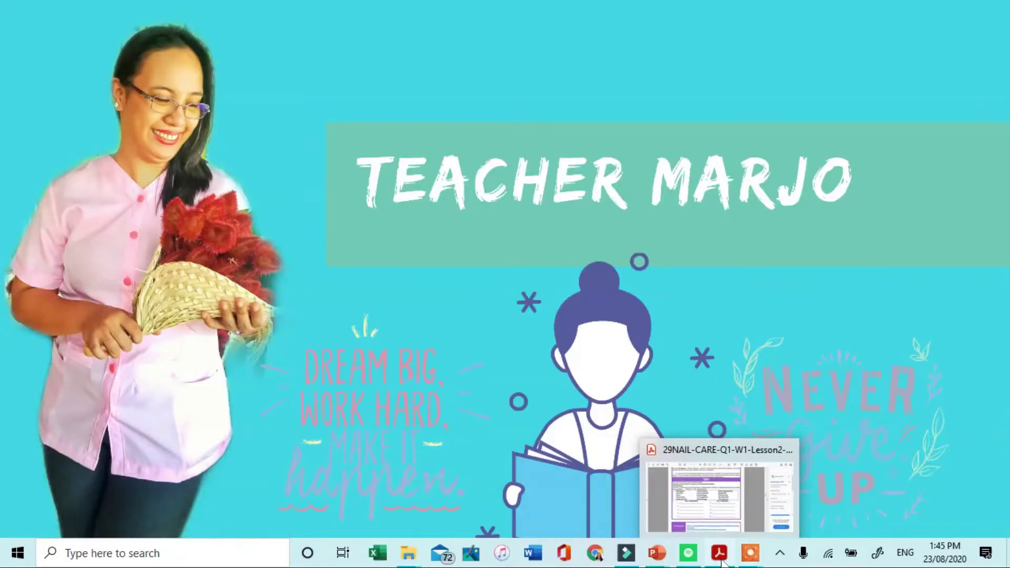
right_click(657, 556)
left_click(660, 476)
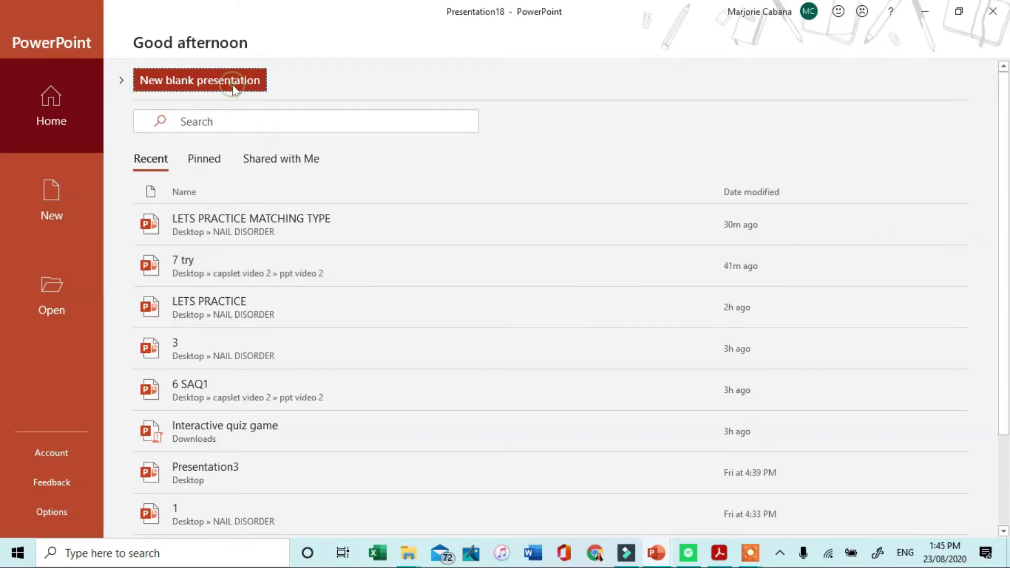
- Create a new blank presentation and delete its title and subtitle placeholders
left_click(233, 87)
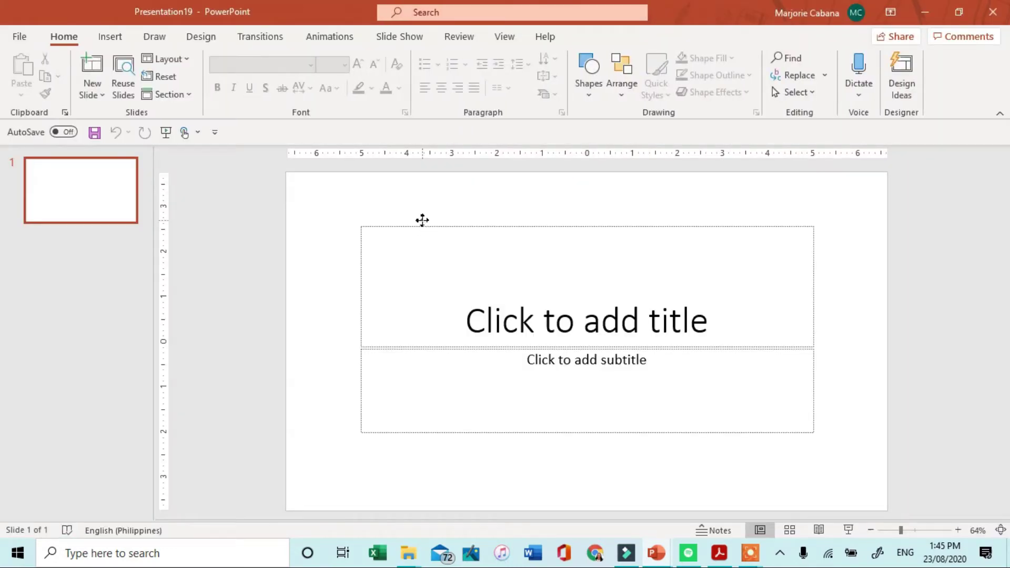
left_click(422, 220)
key("Delete")
left_click(437, 348)
key("Delete")
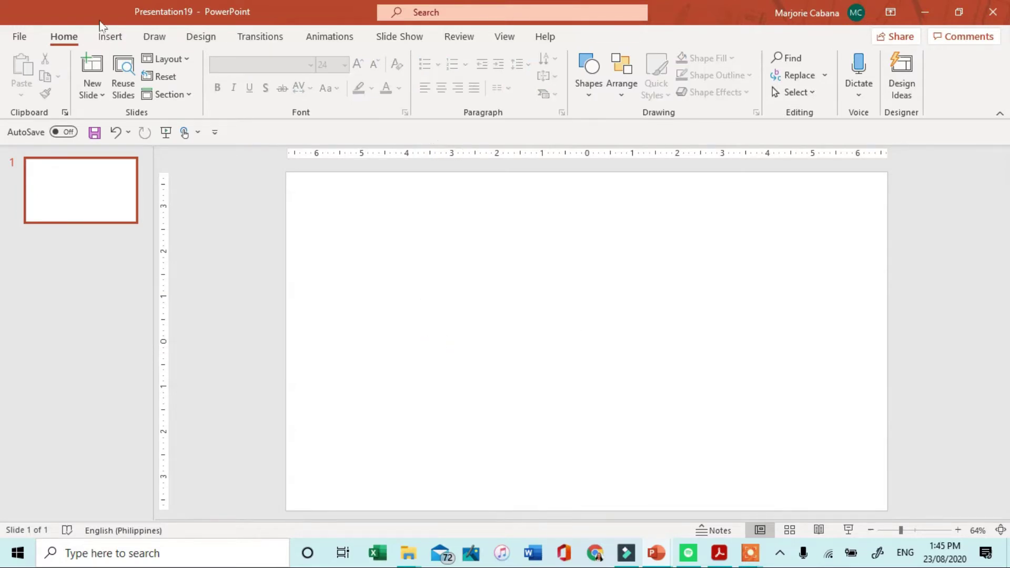
- Change the slide size to Standard (4:3) using Ensure Fit
left_click(199, 38)
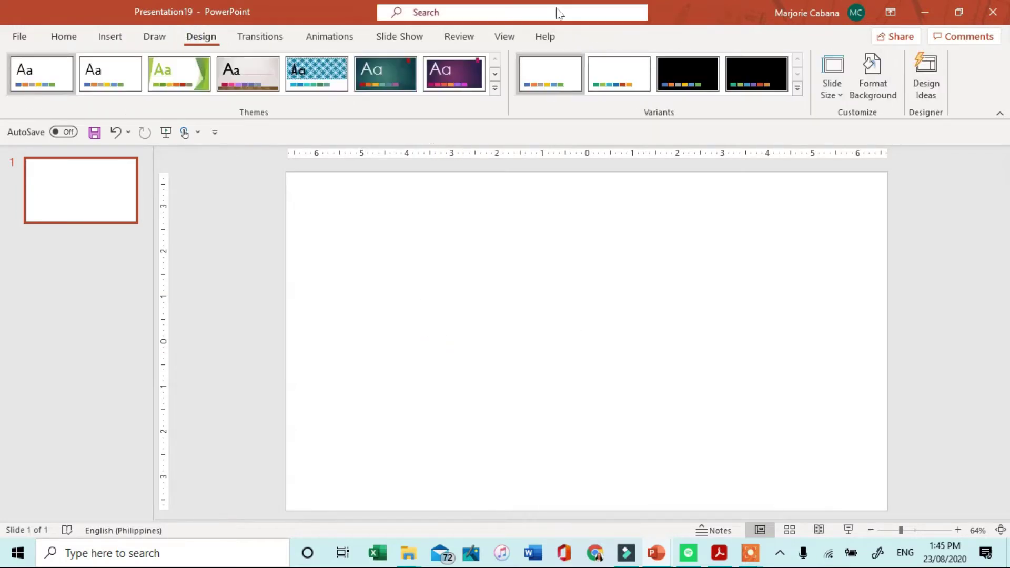
left_click(839, 100)
left_click(847, 122)
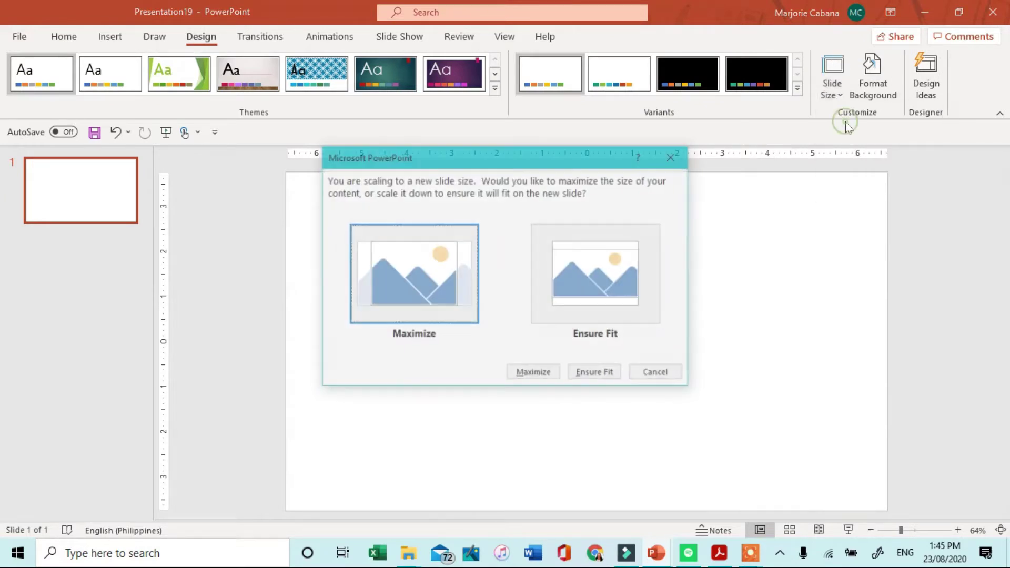
left_click(571, 275)
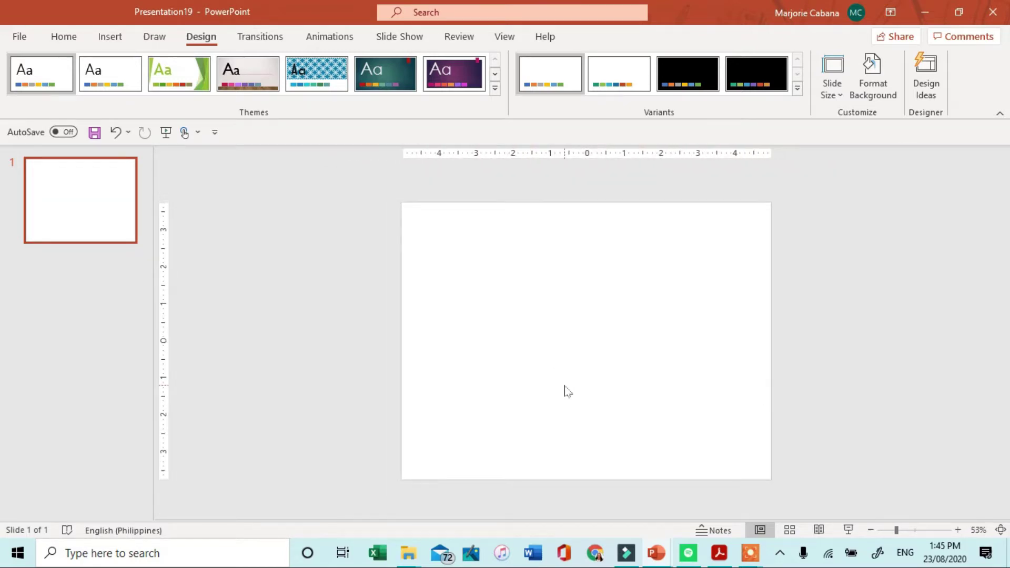
- Apply the wood-floor theme with its third colour variant
scroll(567, 391, "up", 2)
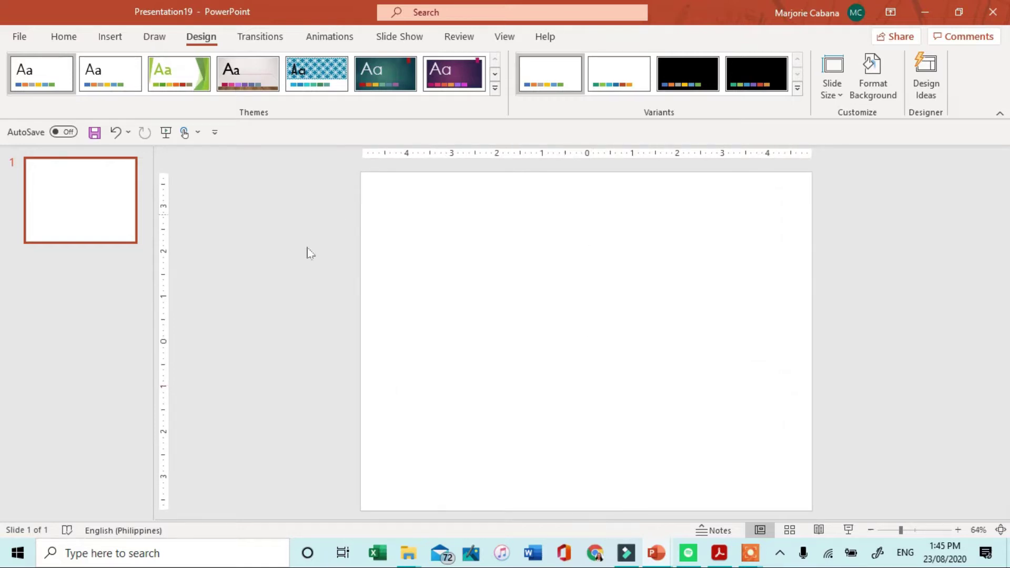
left_click(179, 73)
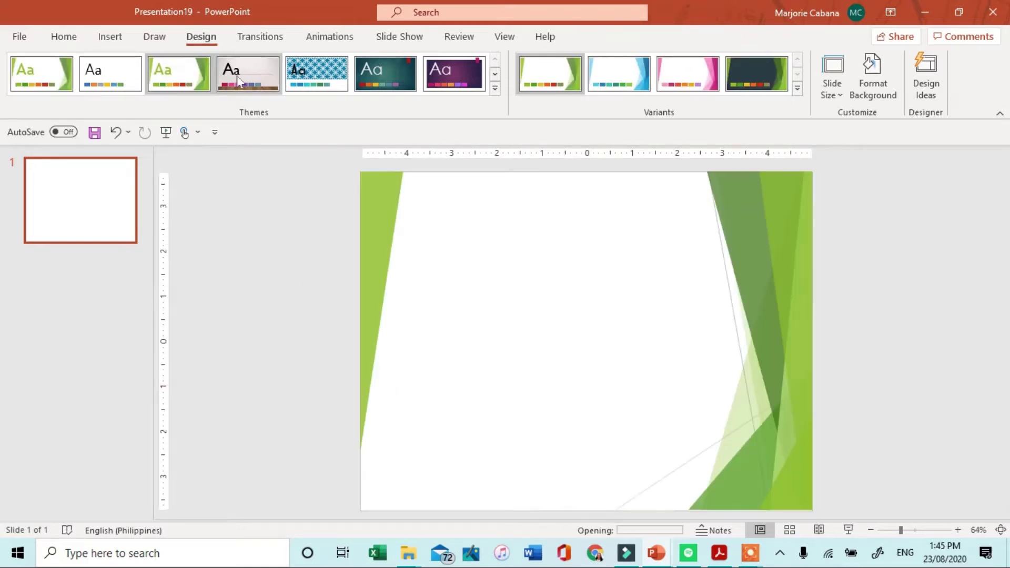
left_click(240, 75)
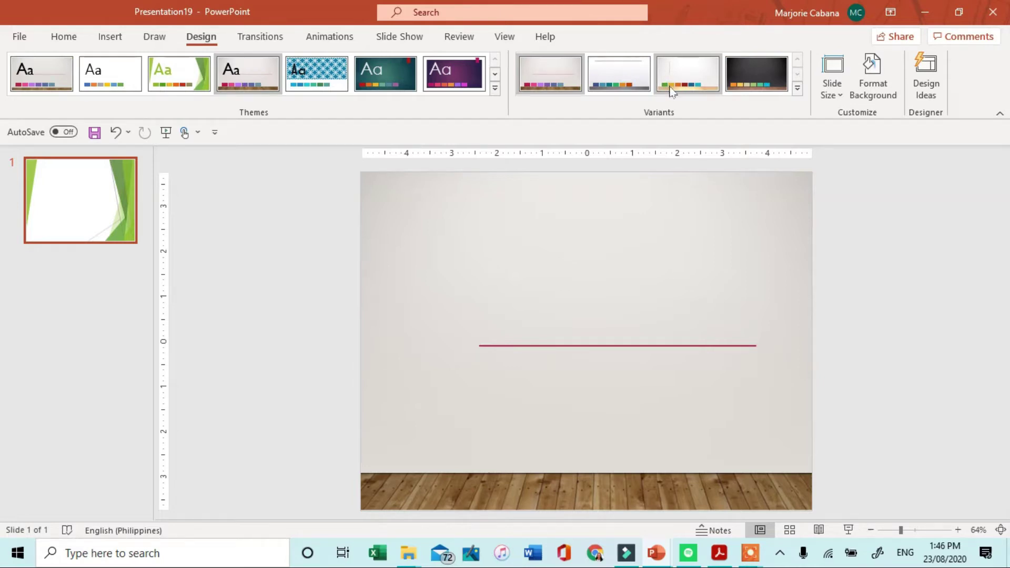
left_click(670, 88)
left_click(110, 36)
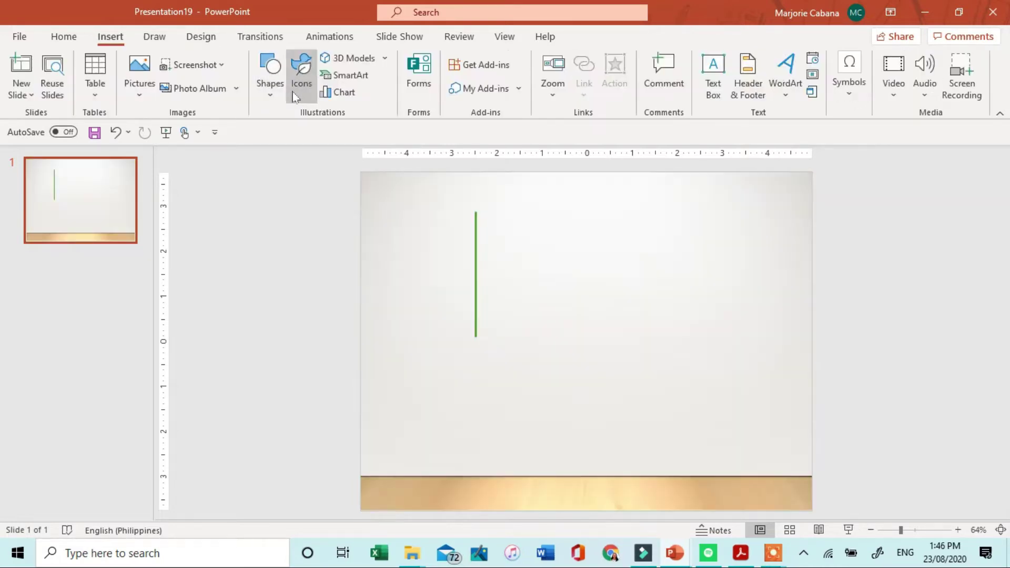
- Insert Picture2 from the Desktop's DRAG AND DROP folder onto the slide
left_click(135, 75)
left_click(167, 136)
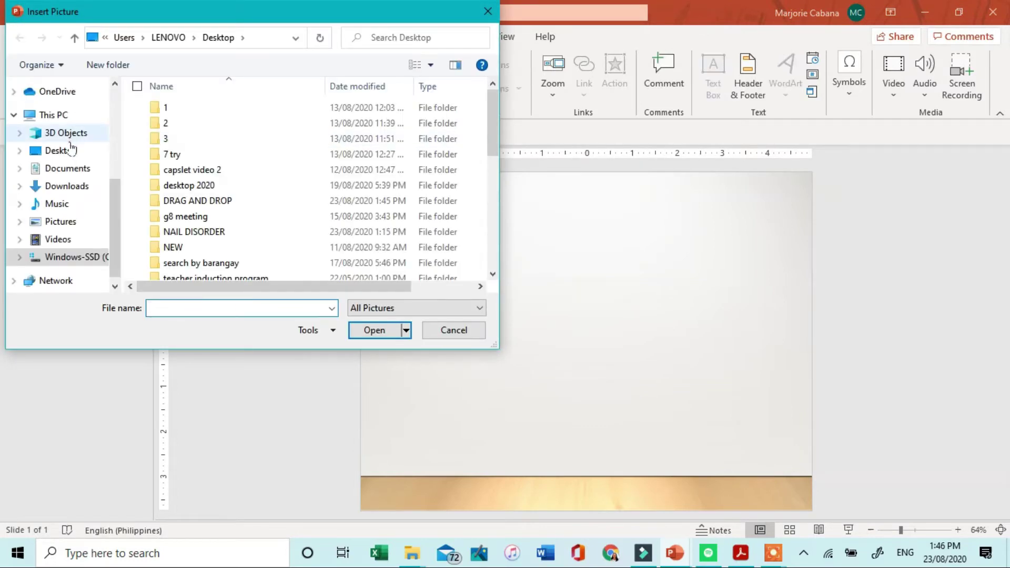
left_click(70, 151)
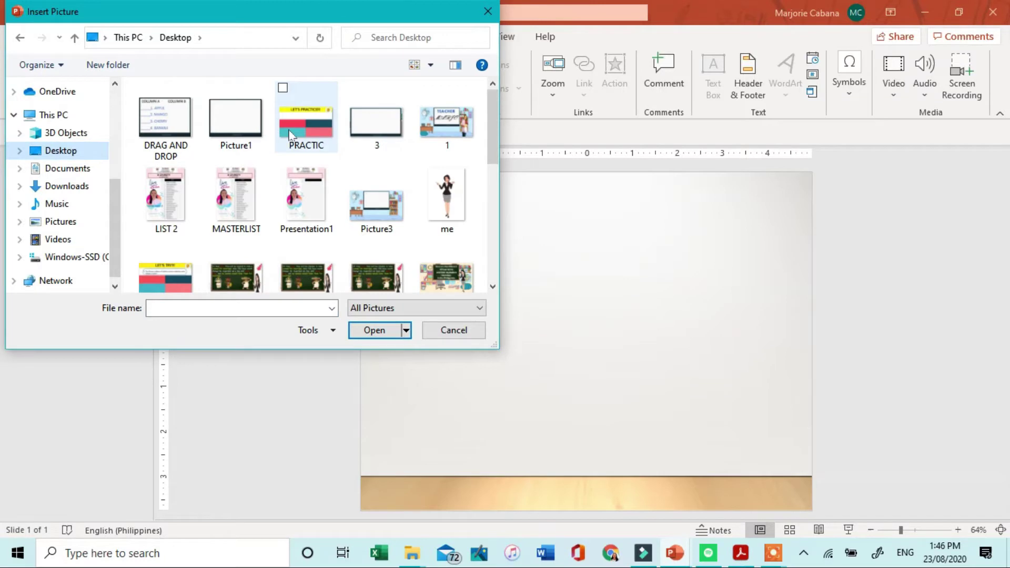
scroll(290, 133, "down", 3)
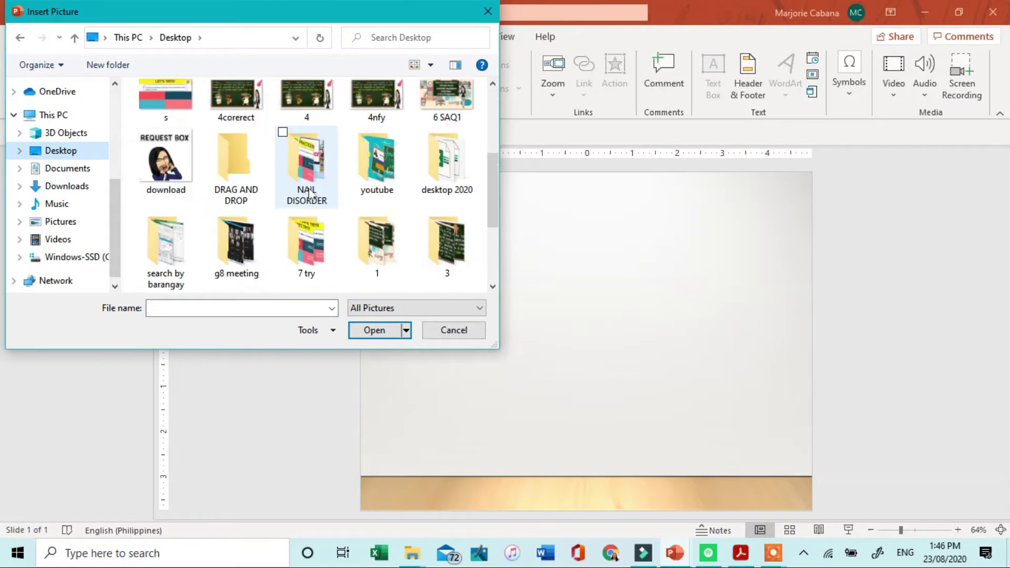
double_click(250, 179)
left_click(285, 205)
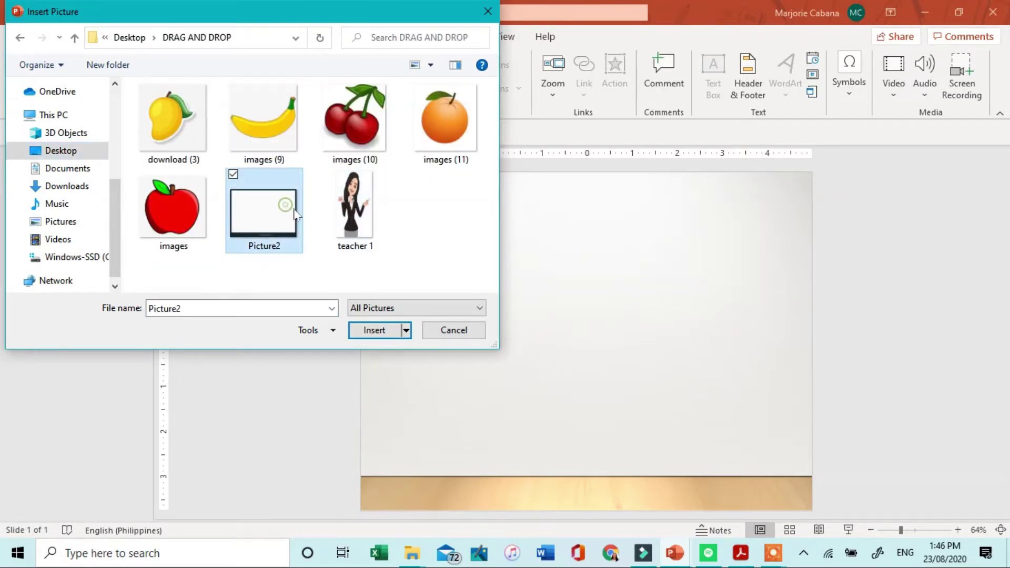
left_click(374, 330)
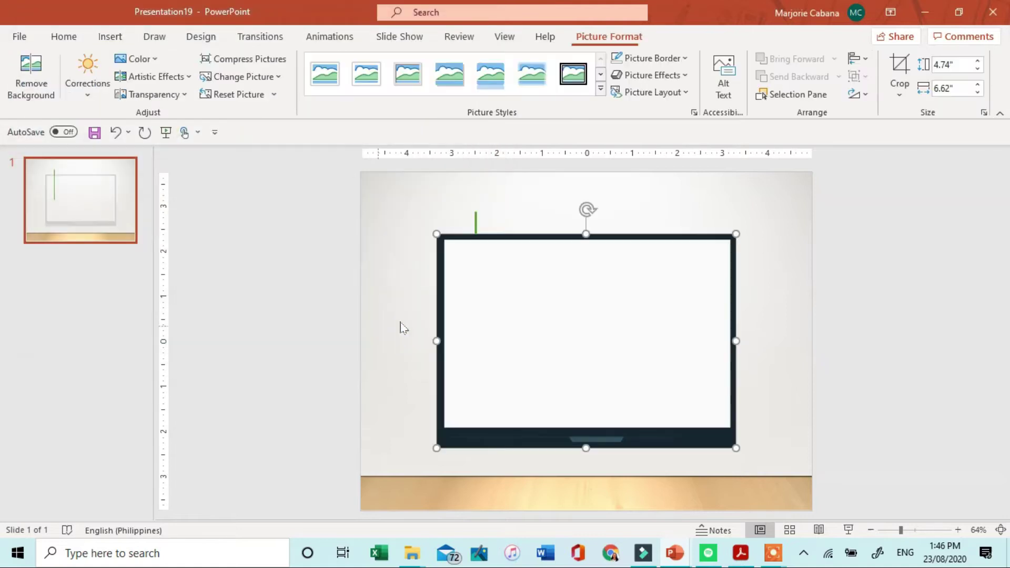
- Move and enlarge the laptop picture to about 6.34" by 8.84"
left_click_drag(522, 325, 482, 261)
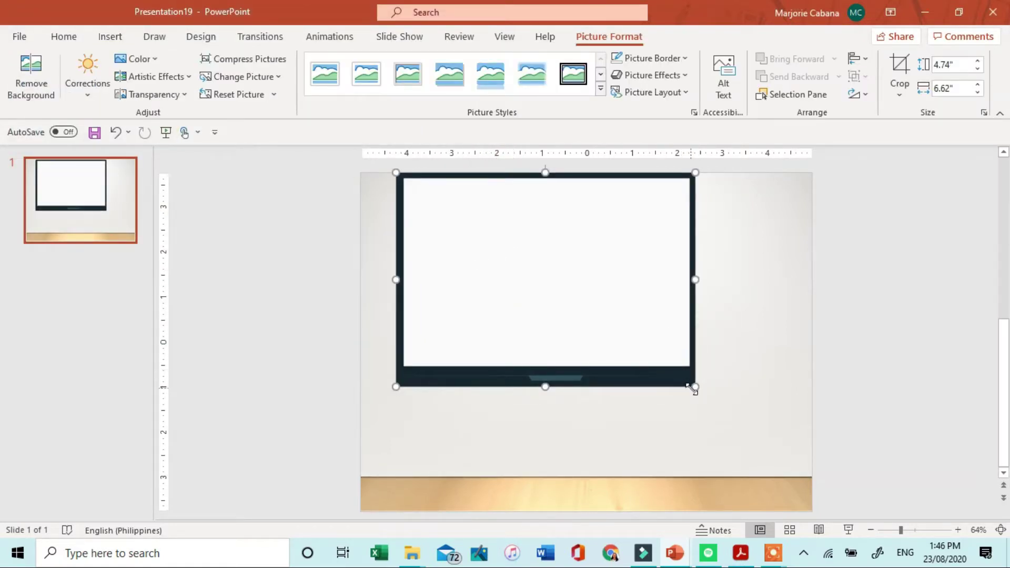
left_click_drag(695, 390, 793, 457)
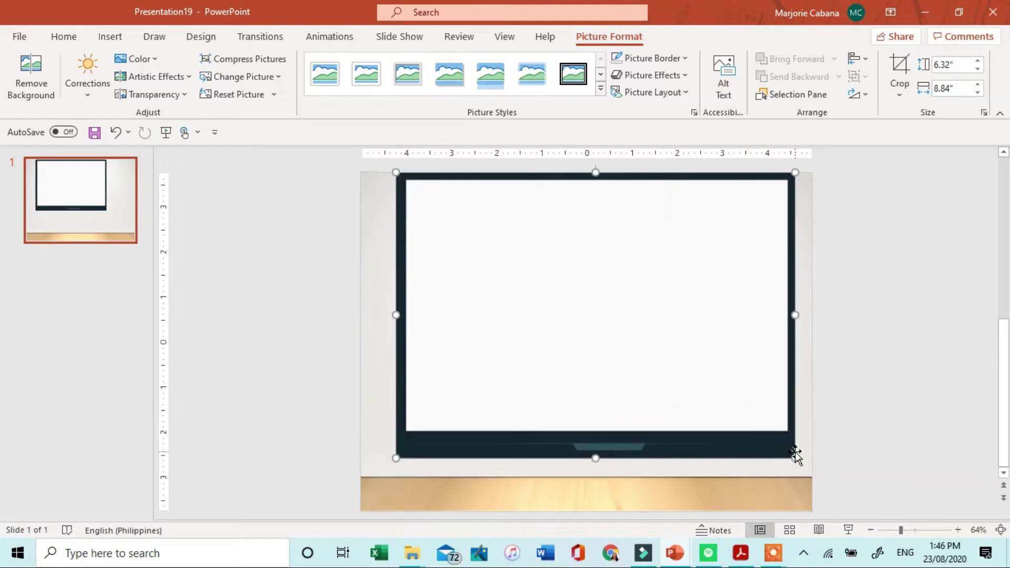
left_click_drag(729, 419, 730, 425)
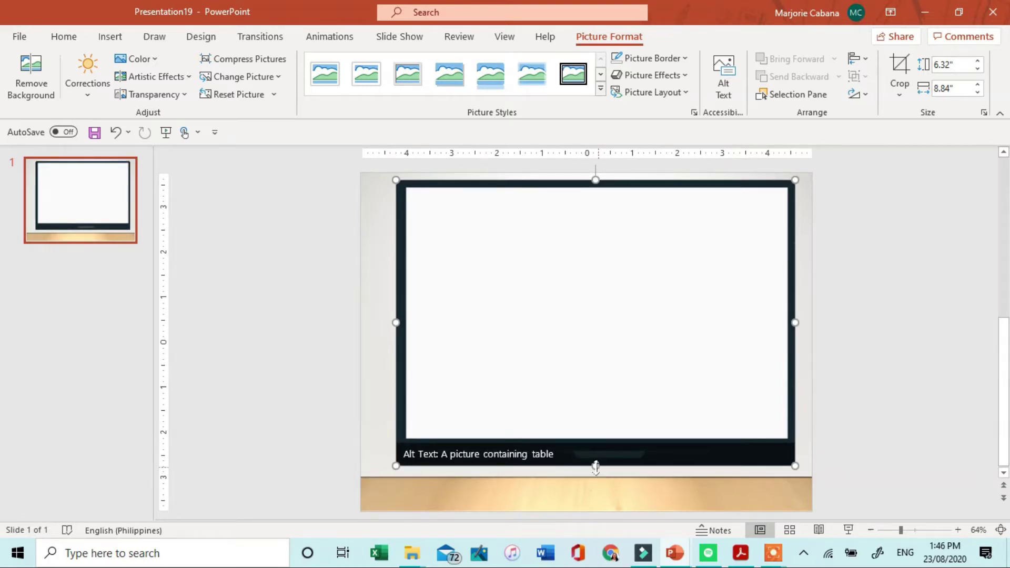
left_click_drag(594, 465, 594, 466)
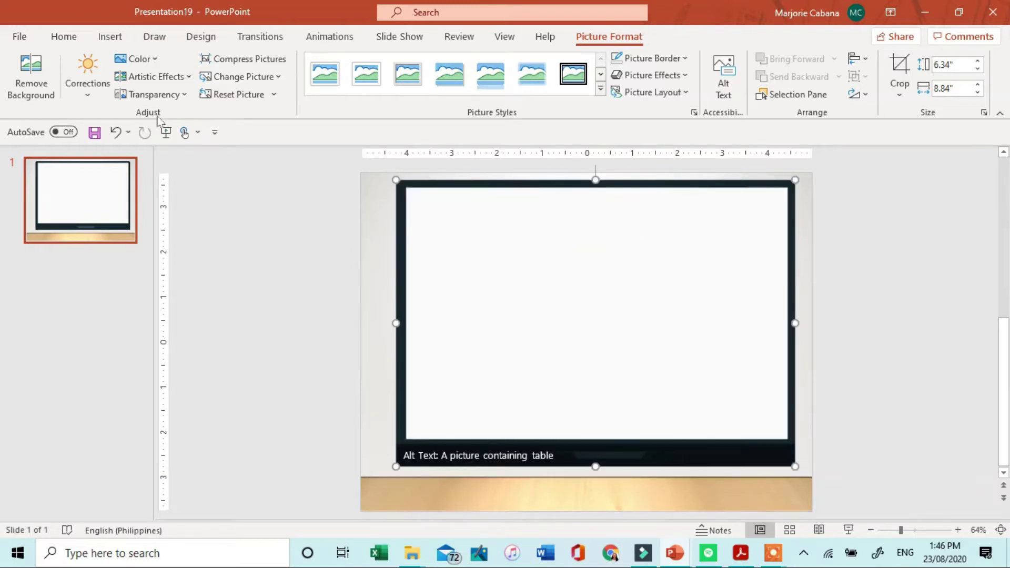
- Apply the plain white Office theme and enlarge the laptop picture toward the slide edges
left_click(198, 37)
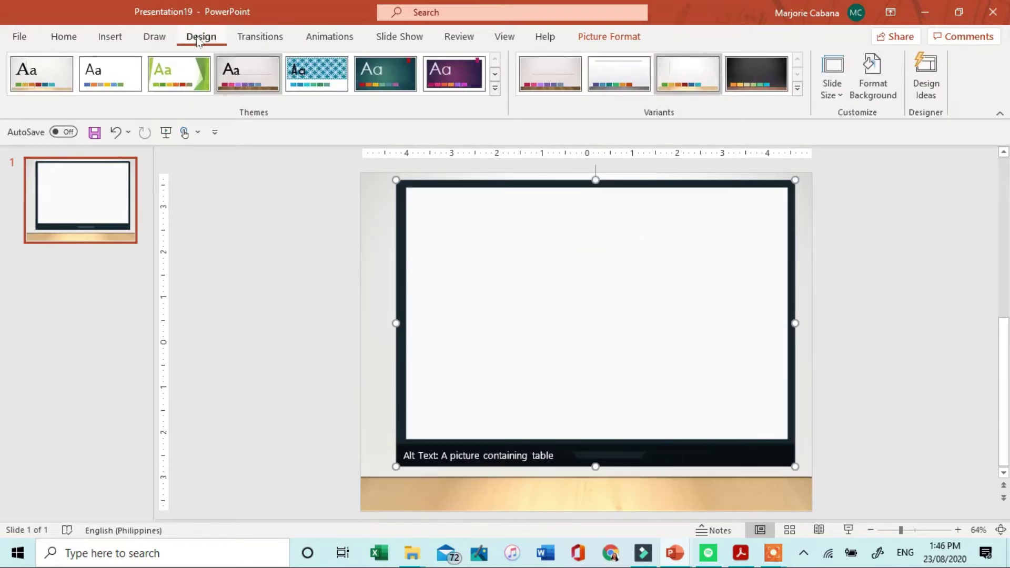
left_click(116, 74)
left_click_drag(569, 320, 534, 311)
left_click_drag(761, 459, 794, 492)
left_click_drag(583, 492, 584, 507)
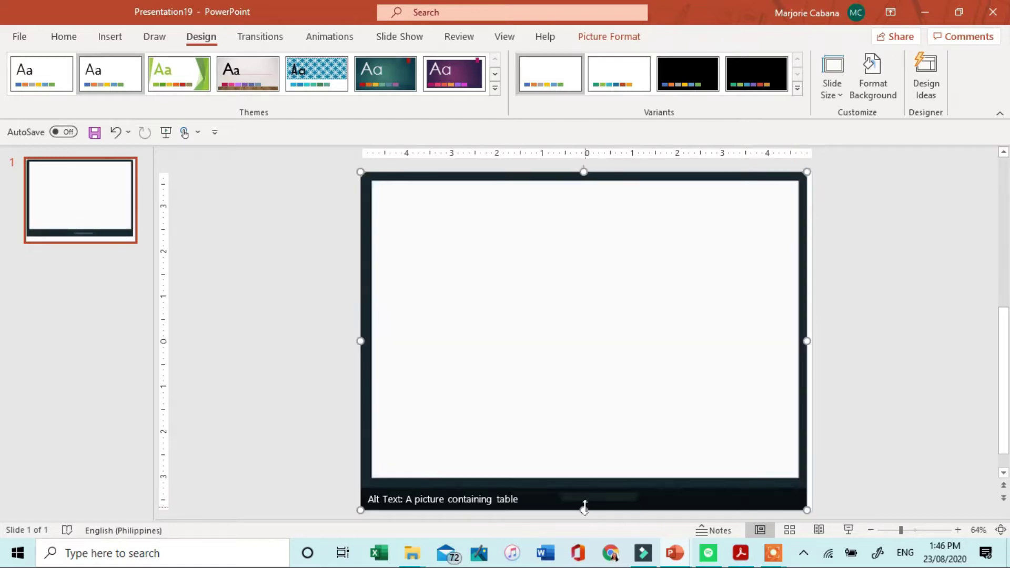
- Align the picture's top-left corner and right edge so it fills the slide
left_click(851, 419)
left_click(616, 297)
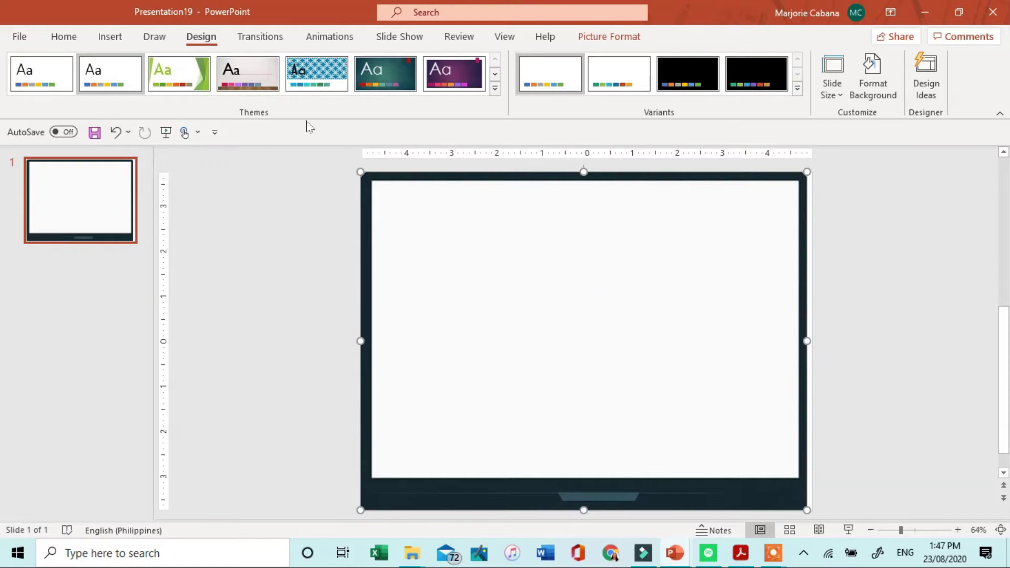
left_click_drag(358, 170, 362, 175)
left_click_drag(807, 341, 812, 340)
left_click(862, 335)
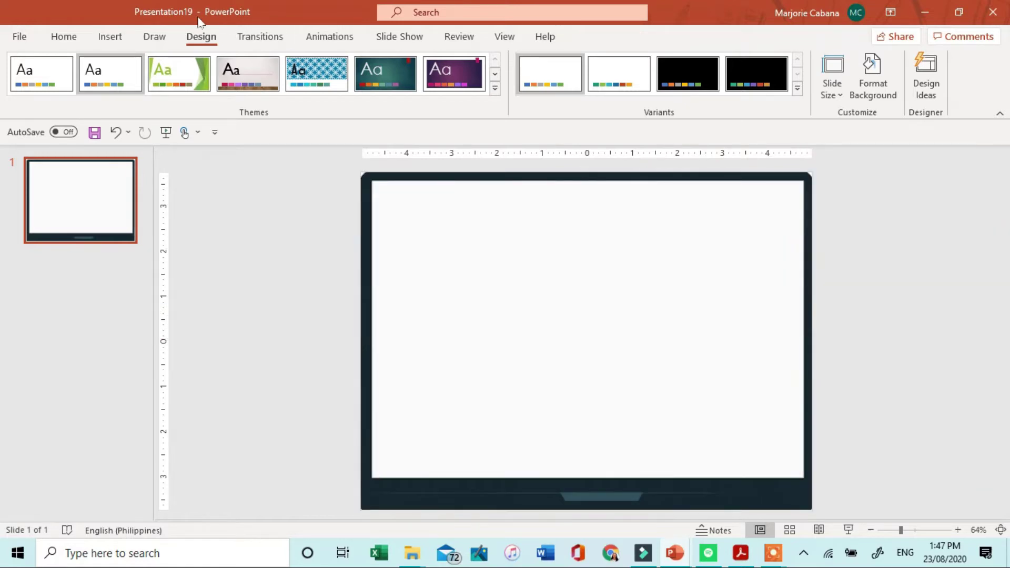
- Add a blue WordArt text box reading 'MATCHING TYPE QUIZ'
left_click(126, 38)
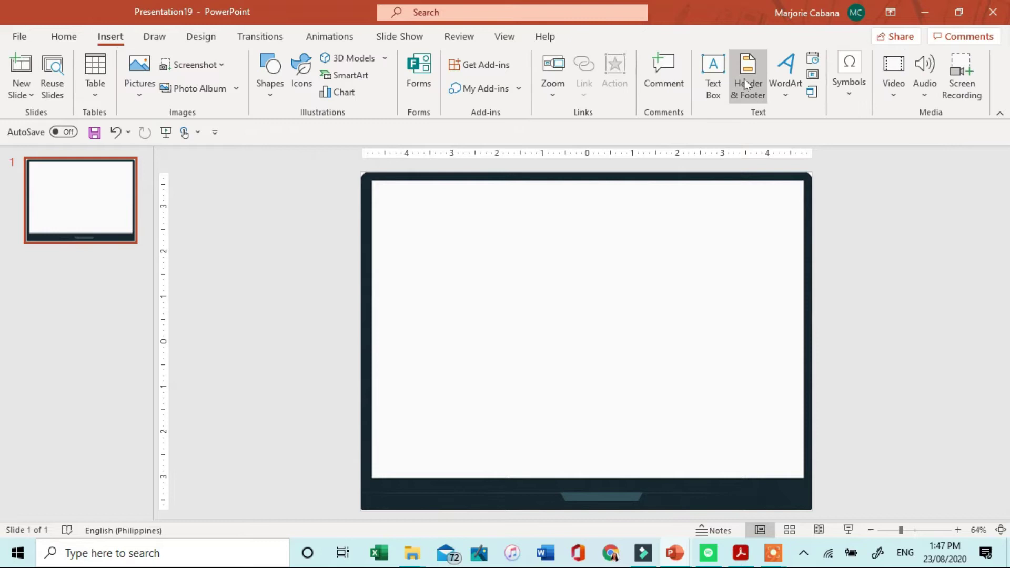
left_click(788, 95)
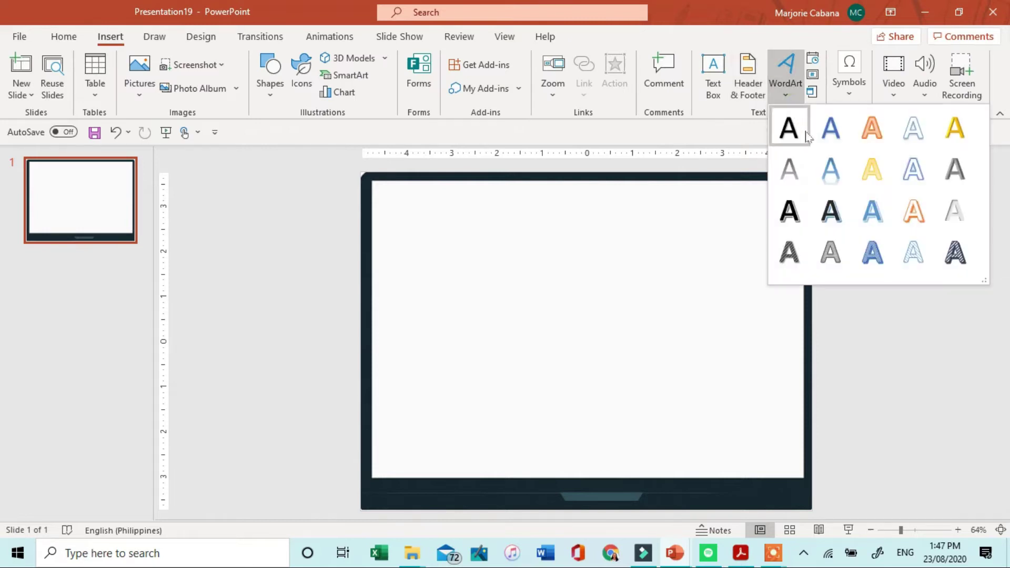
left_click(840, 141)
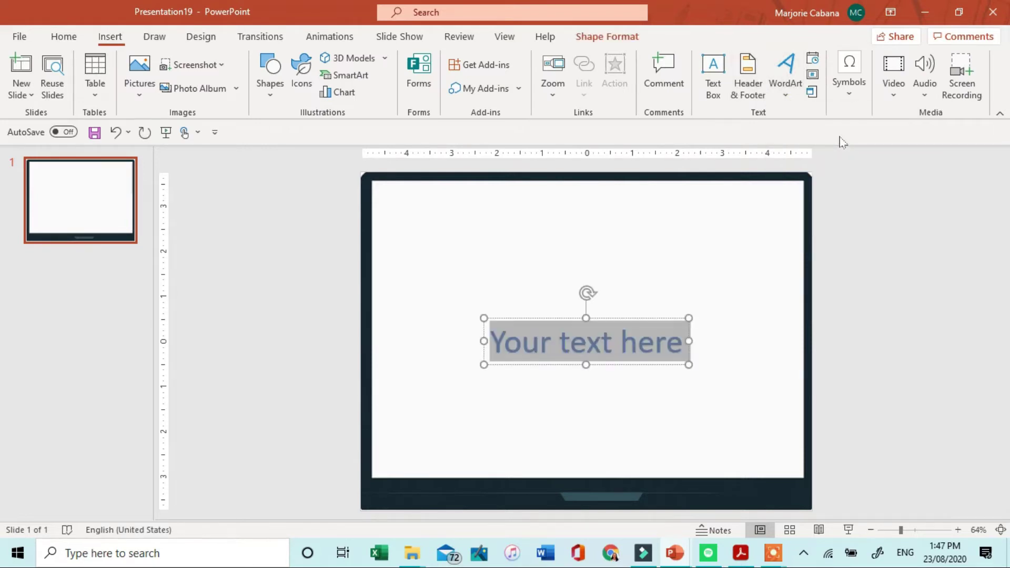
key("BackSpace")
type("MA")
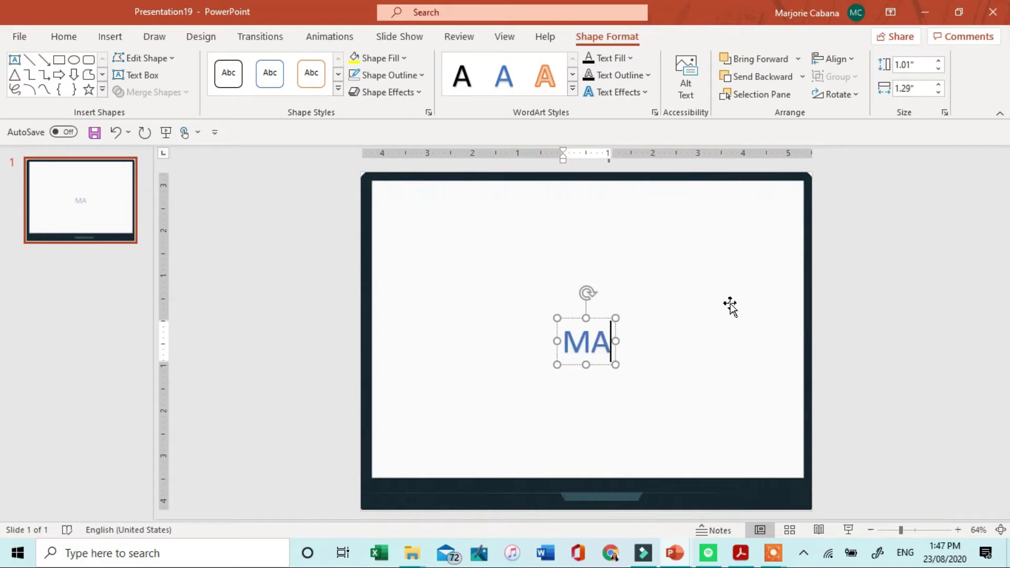
type("TCHING")
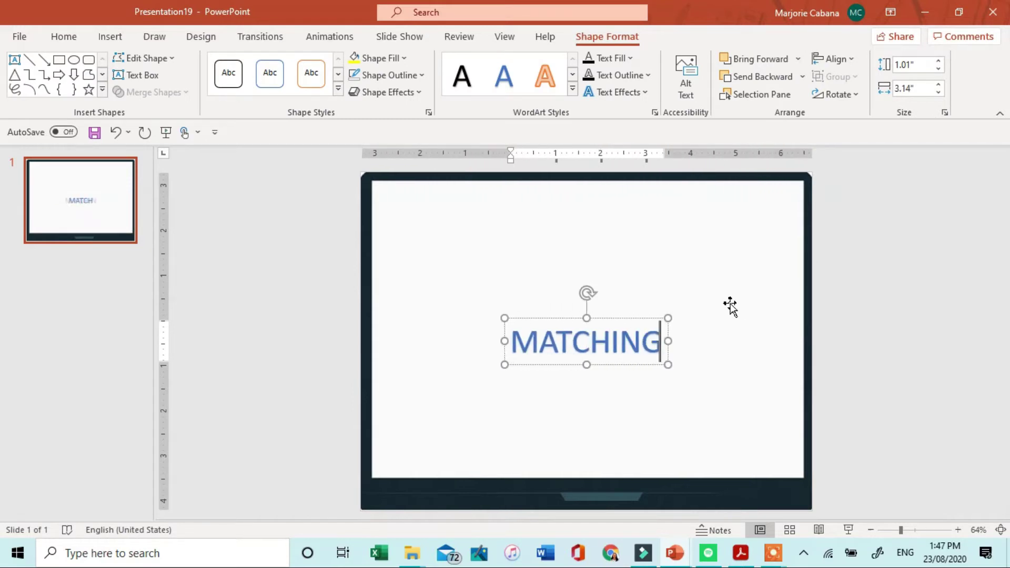
type(" TYPE")
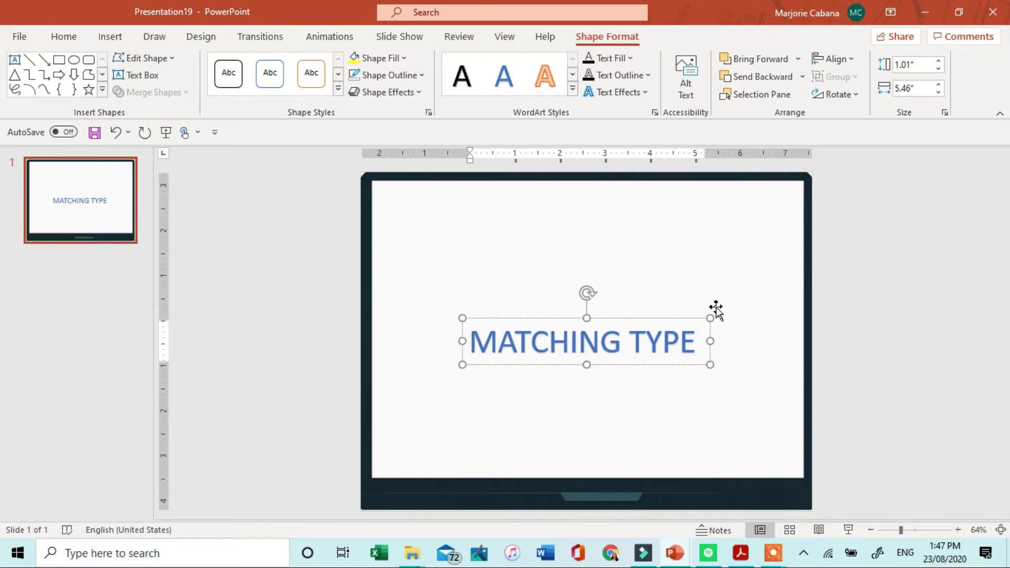
type(" QUIZ")
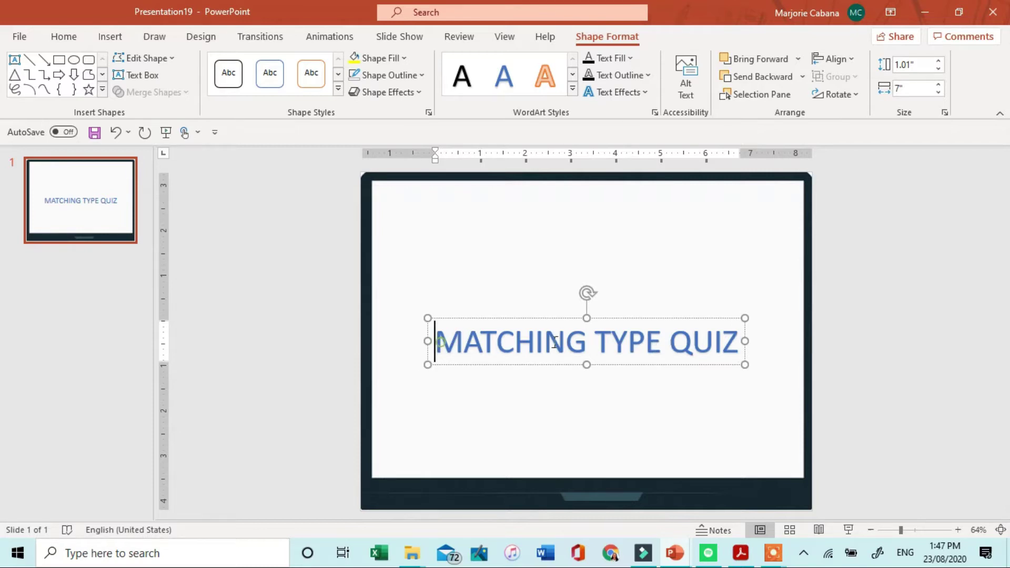
- Bold the title text and move its box to the top of the slide
key("ctrl+a")
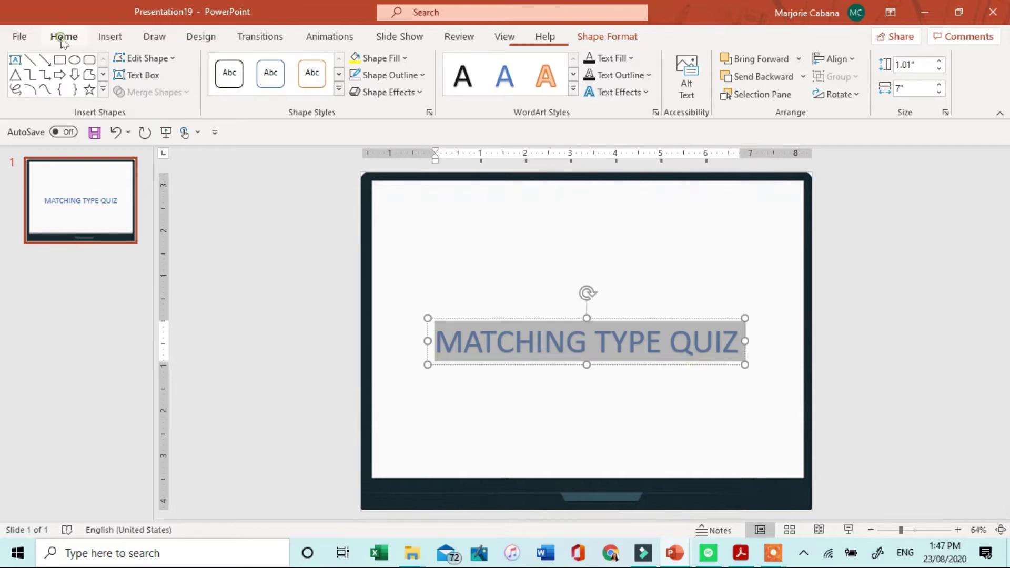
left_click(64, 37)
left_click(217, 89)
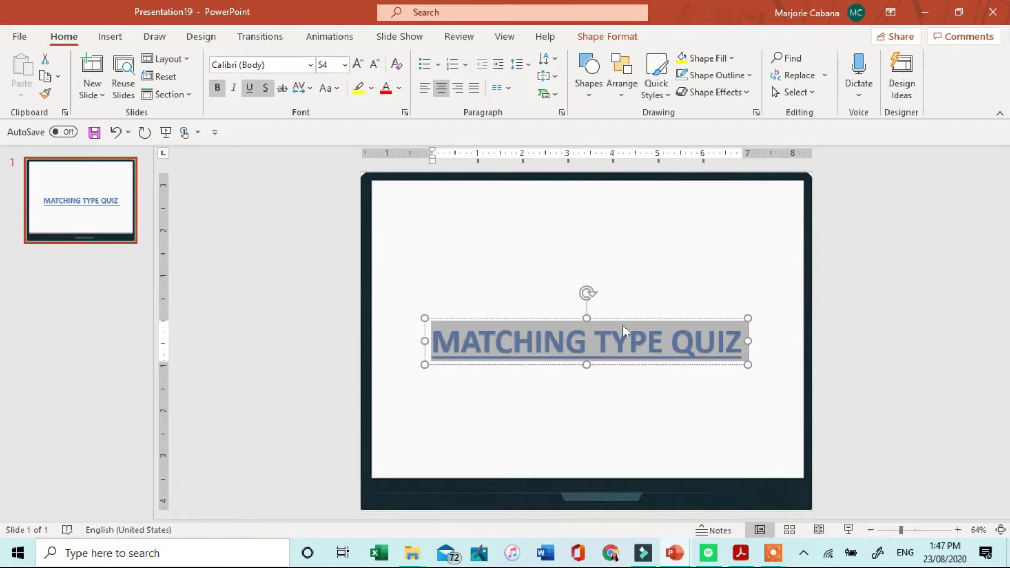
left_click_drag(626, 322, 623, 180)
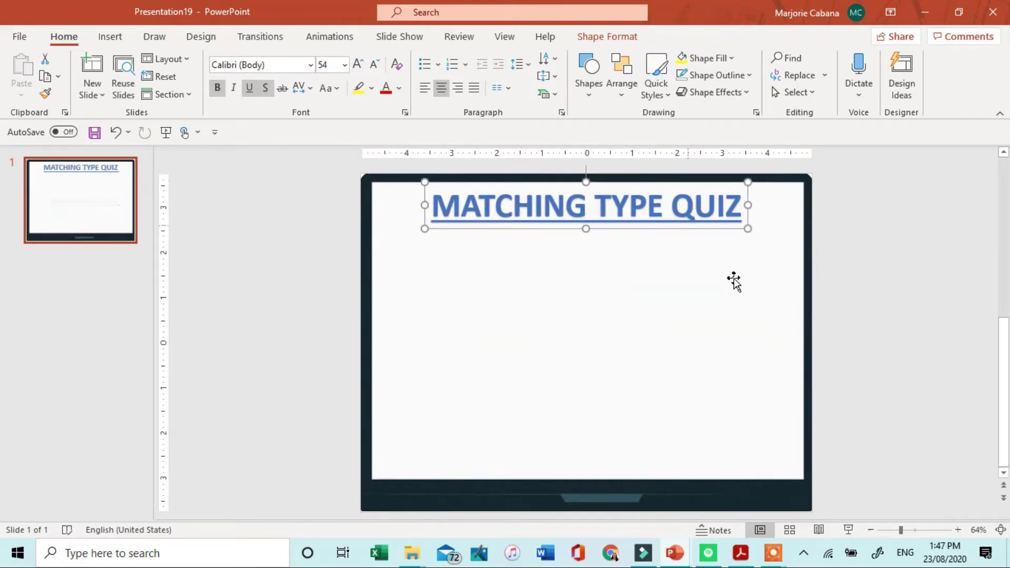
left_click(741, 298)
left_click(117, 40)
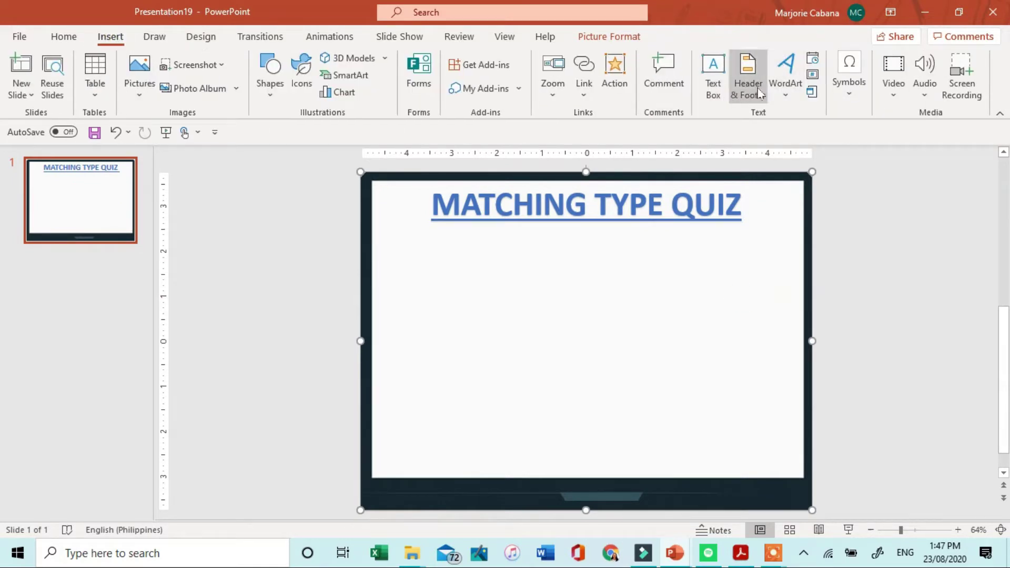
- Insert first-style WordArt reading 'Directions;' followed by a new line
left_click(783, 97)
left_click(789, 128)
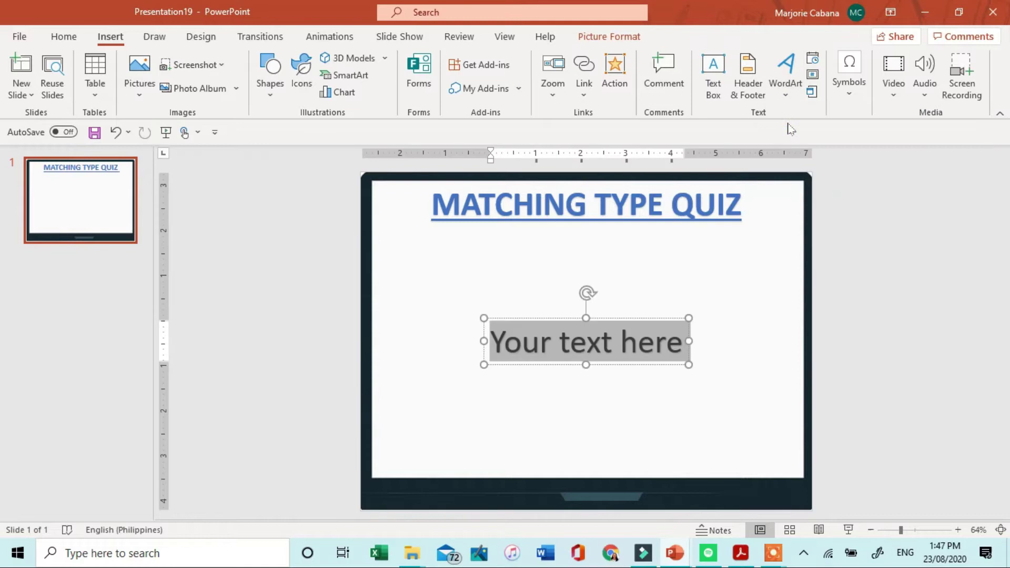
key("Delete")
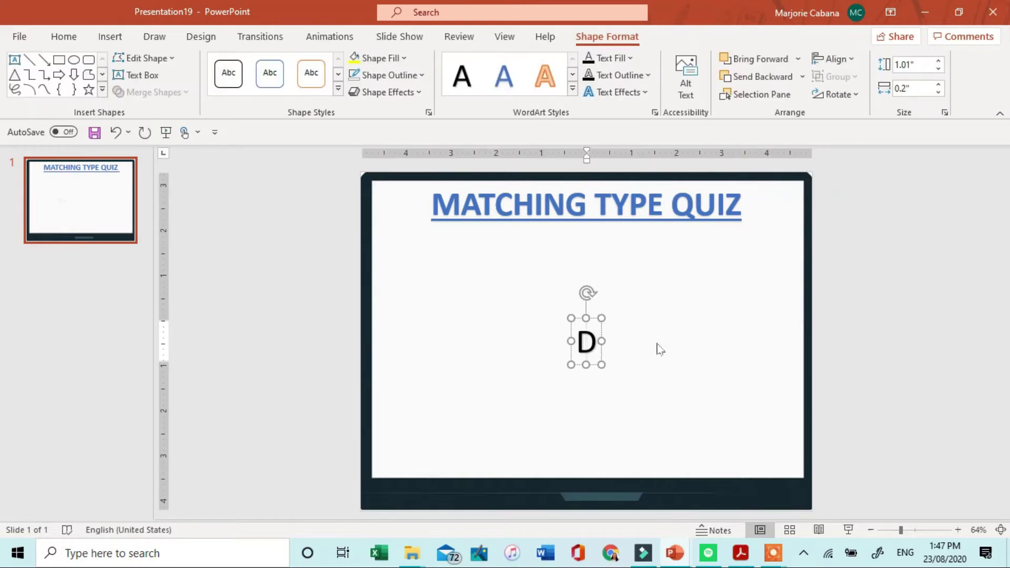
type("Directions;")
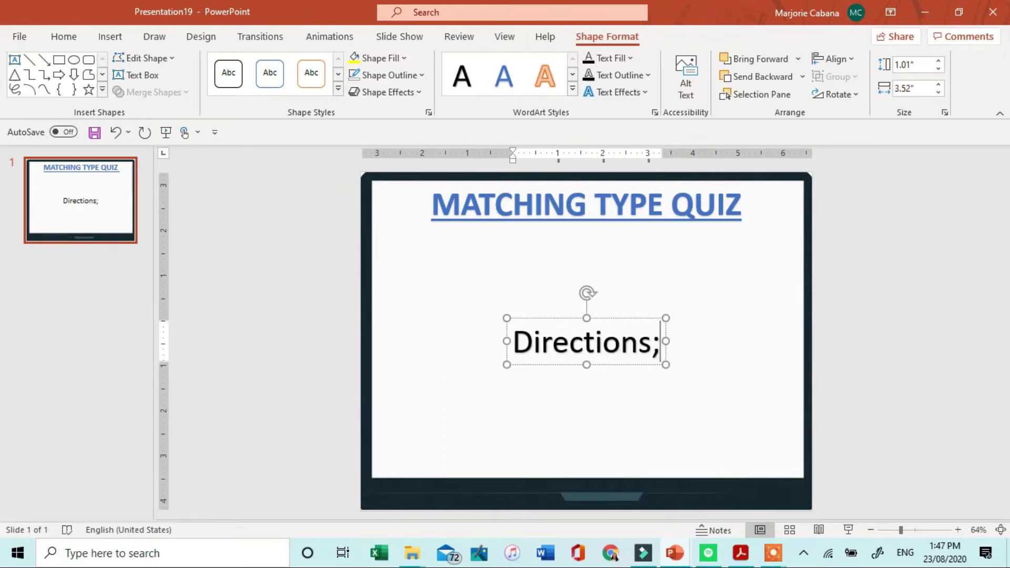
key("Return")
- Type 'DRAG AND DROP Picture from COLUMN B to COLUMN A', breaking the line before 'from'
type("Dra")
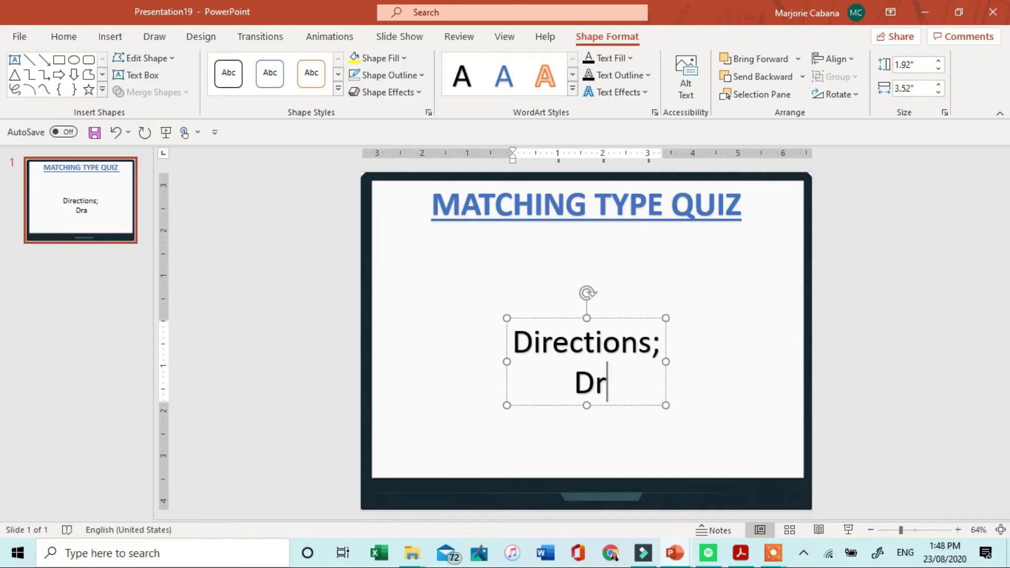
key("BackSpace")
type("RAG ANG")
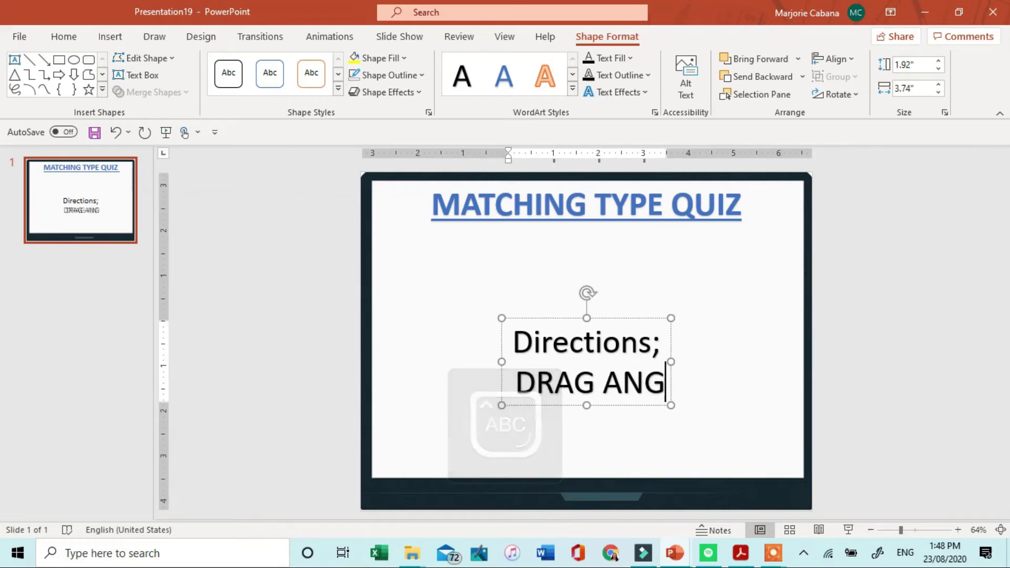
key("BackSpace")
type("D DROP")
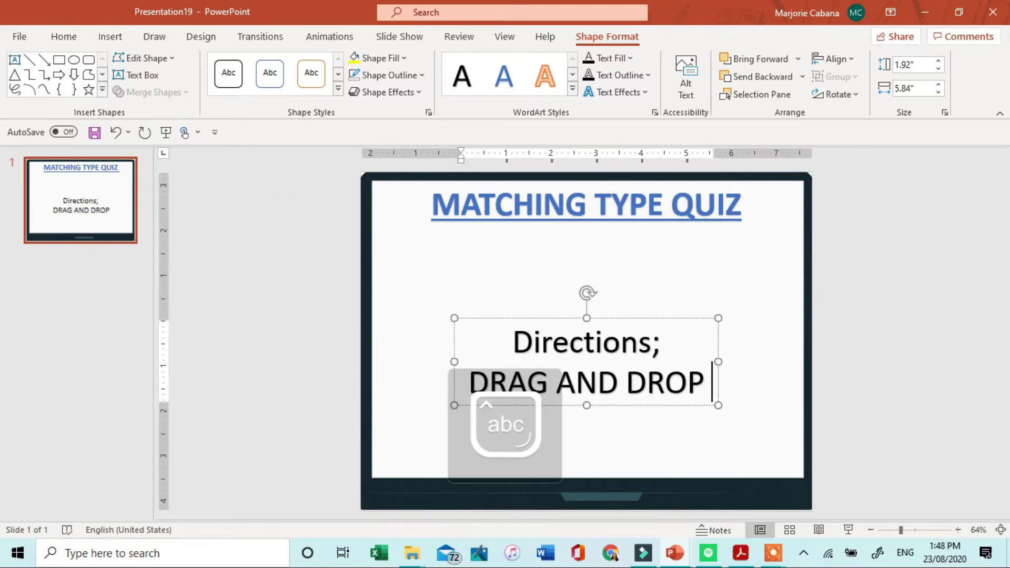
type("P")
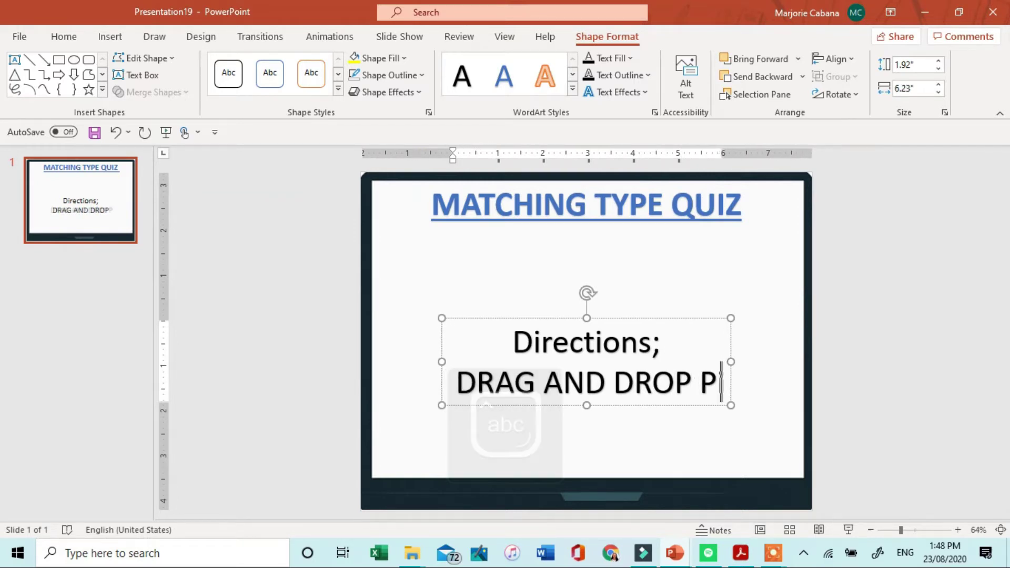
type("icture")
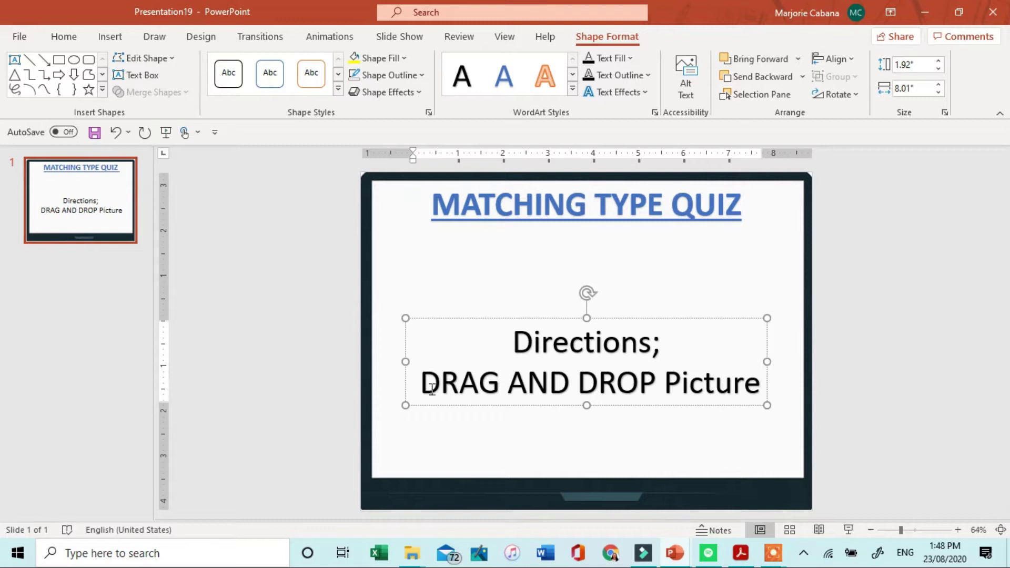
type("fr")
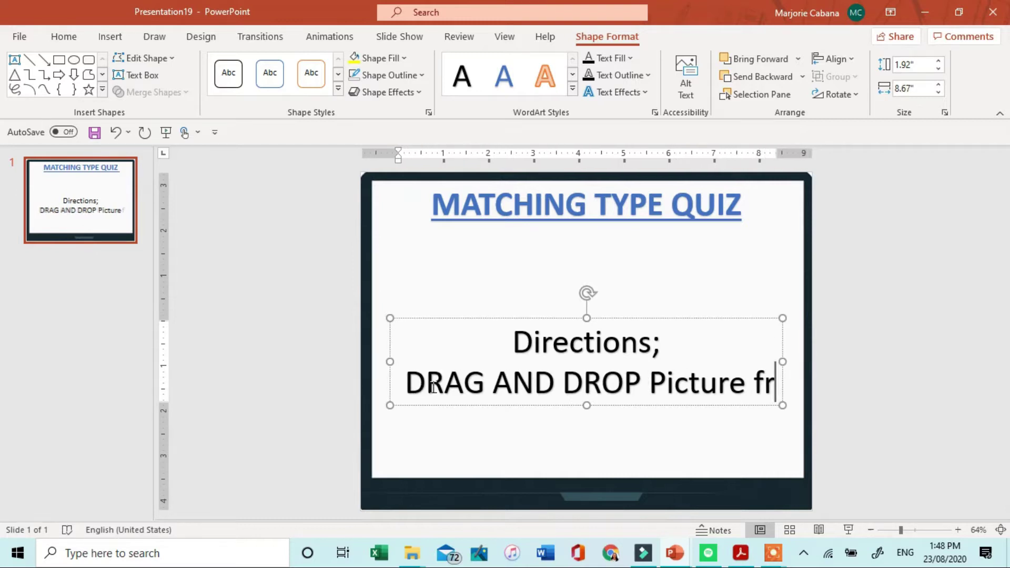
type("om CO")
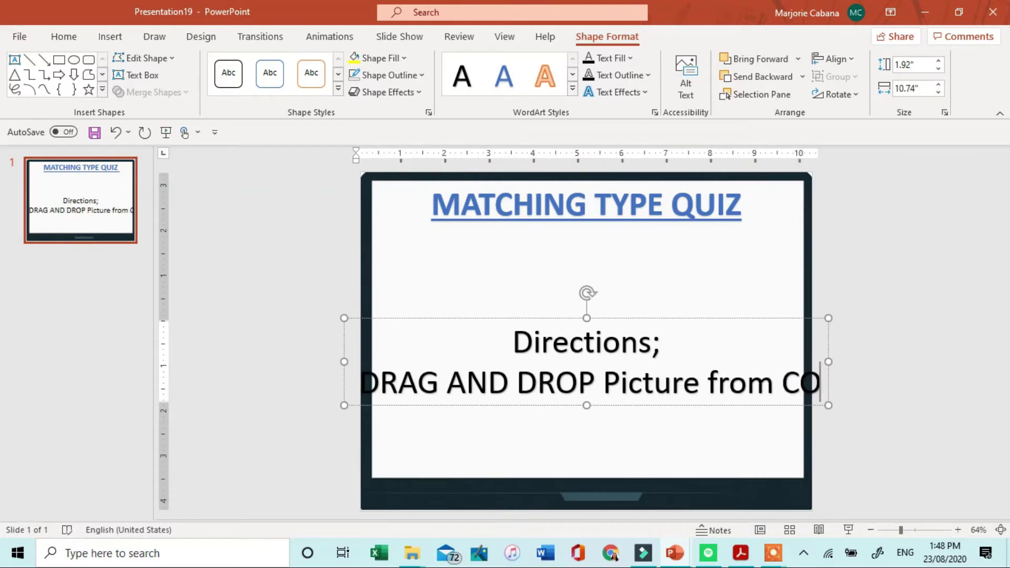
type("LUMN A")
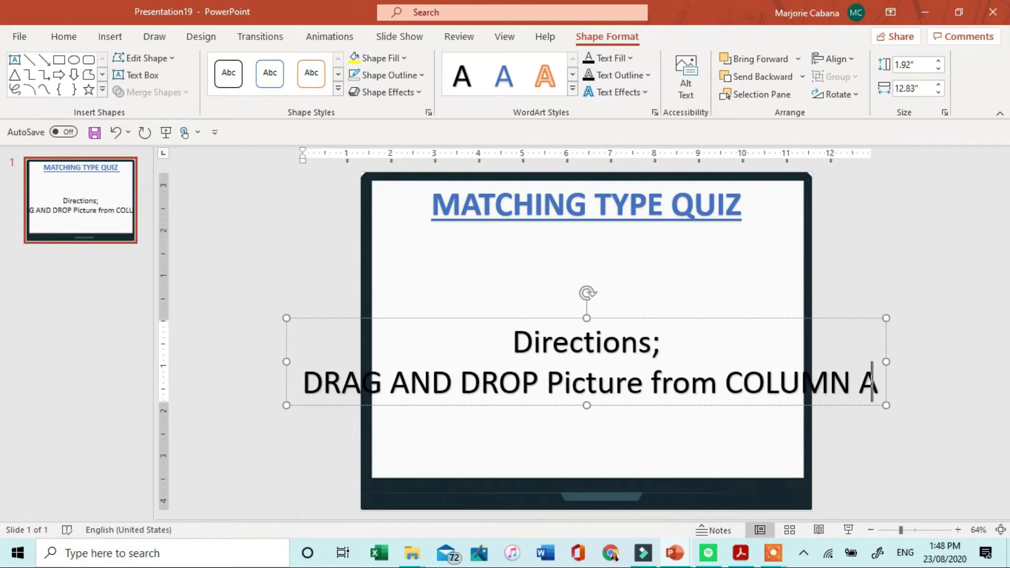
key("BackSpace")
key("BackSpace")
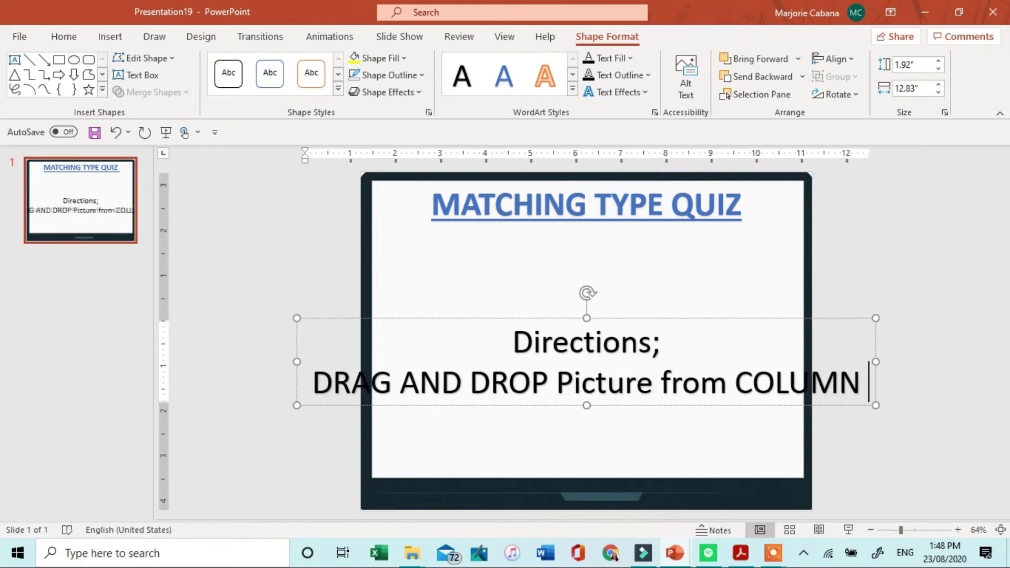
type("B t")
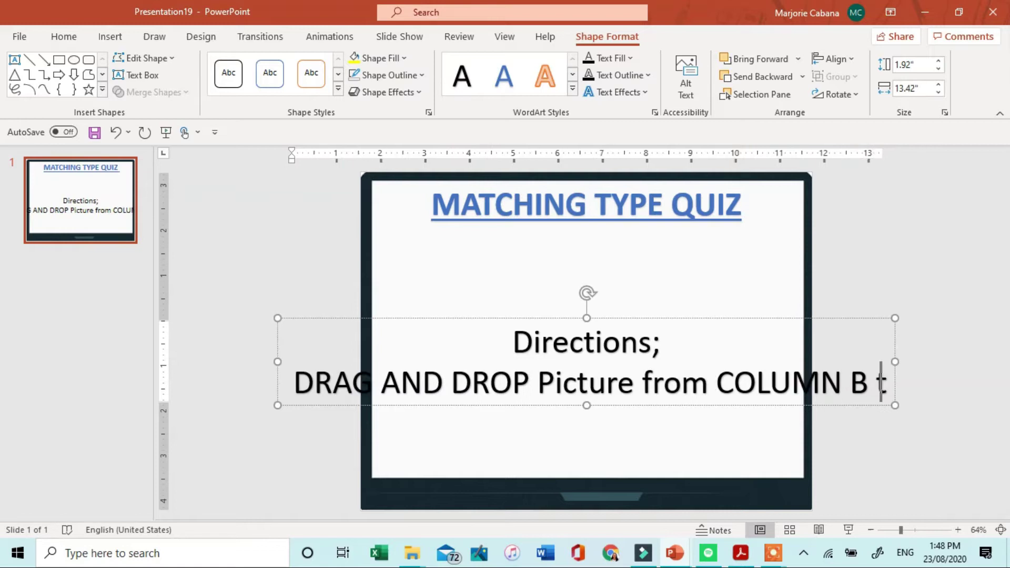
type("o CO")
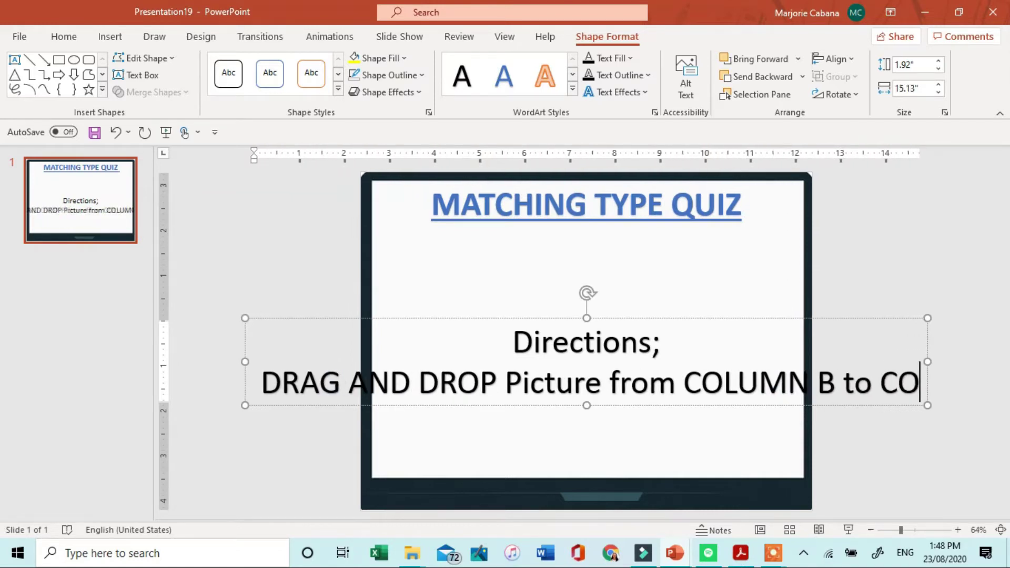
type("LUMN A")
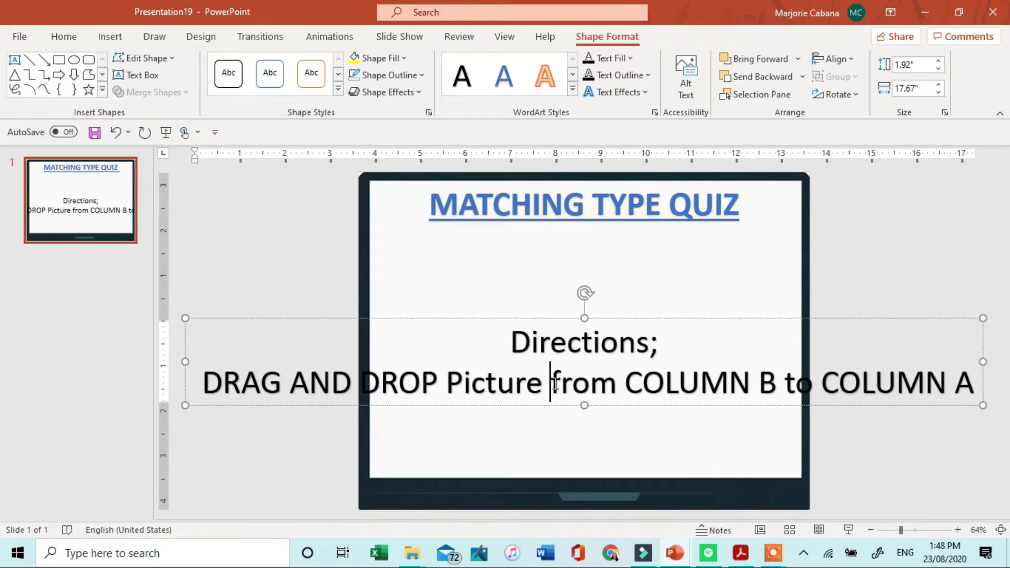
key("Return")
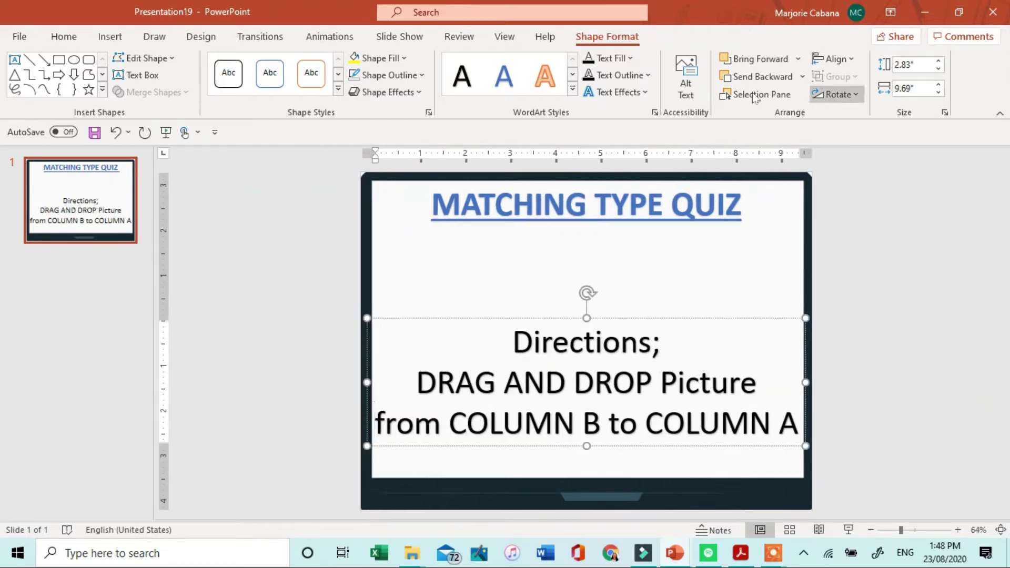
- Justify the directions text and indent the DRAG AND DROP line
left_click(63, 36)
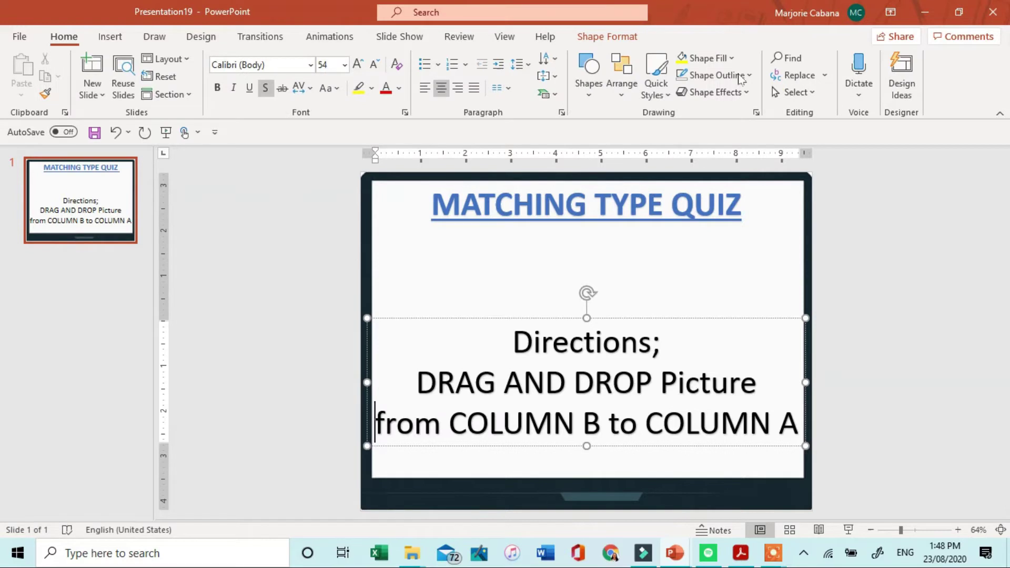
left_click(473, 87)
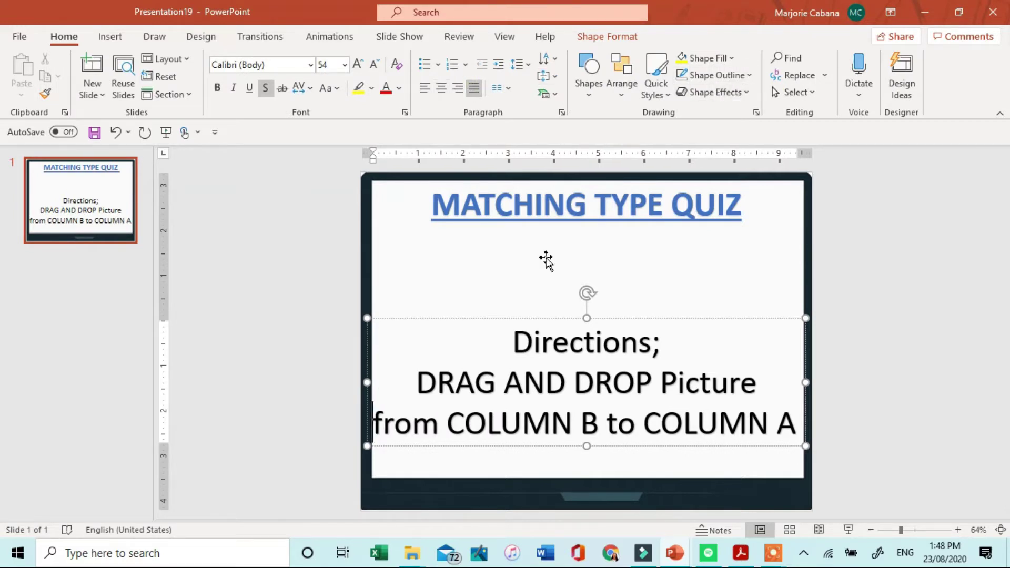
left_click_drag(465, 352, 789, 421)
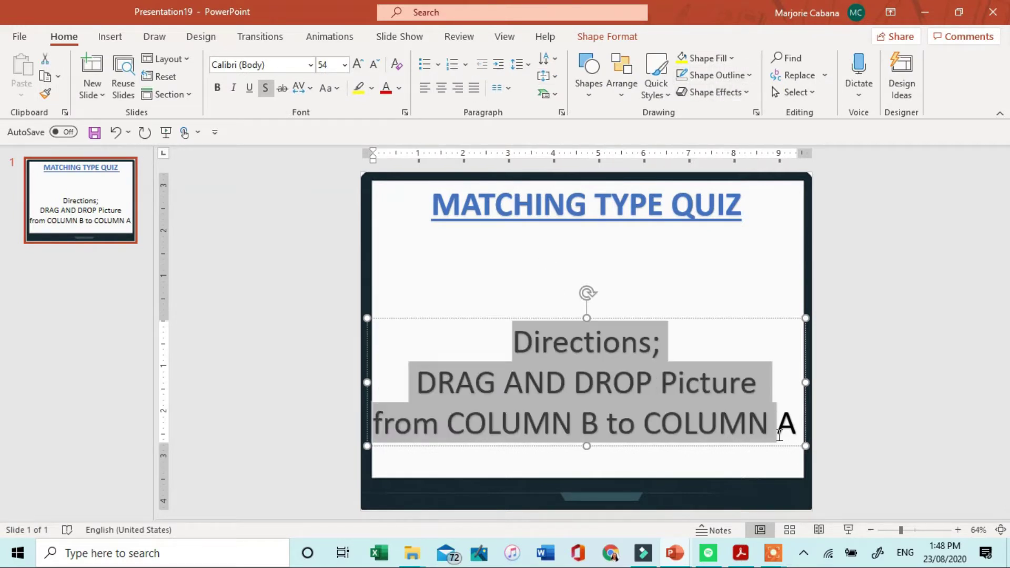
left_click(473, 88)
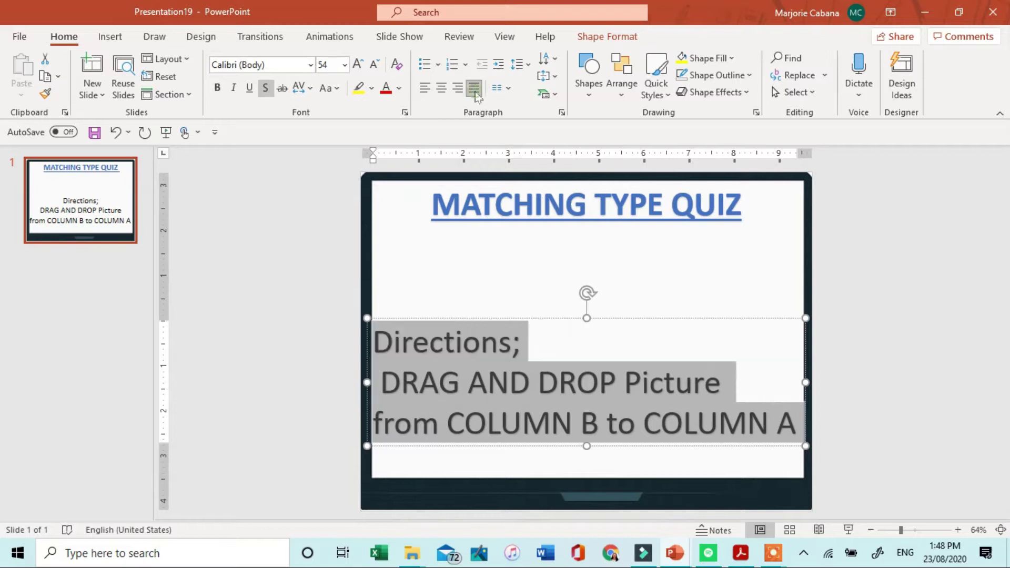
left_click(478, 357)
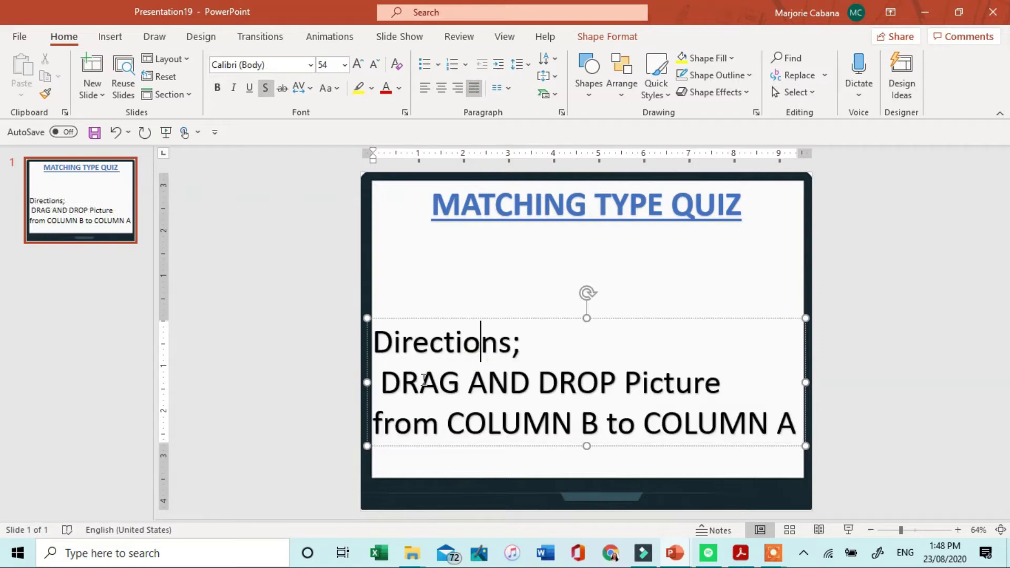
right_click(386, 384)
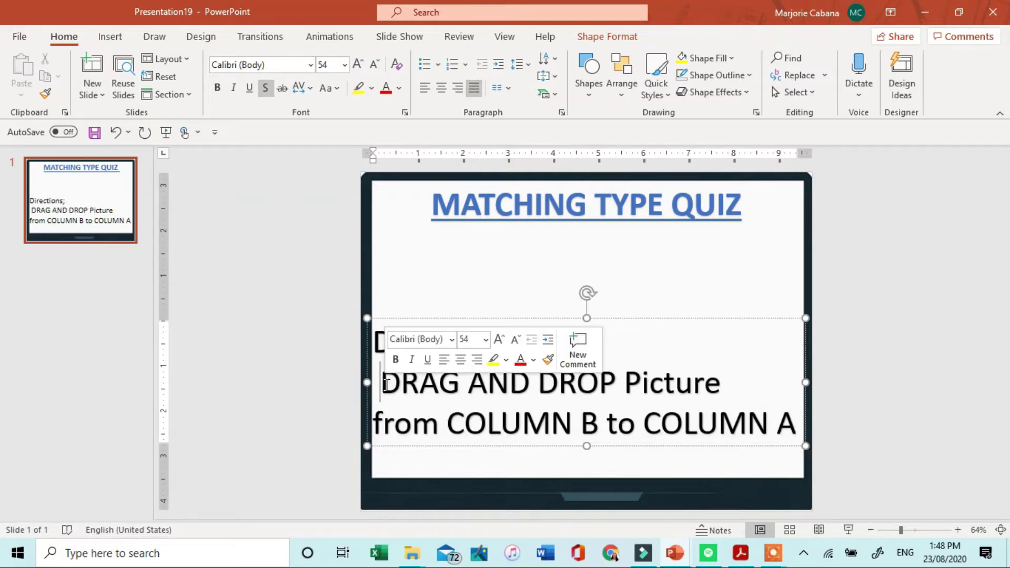
key("Tab")
- Colour DRAG AND DROP red, and COLUMN B and COLUMN A. blue
left_click_drag(436, 327, 658, 335)
left_click(387, 89)
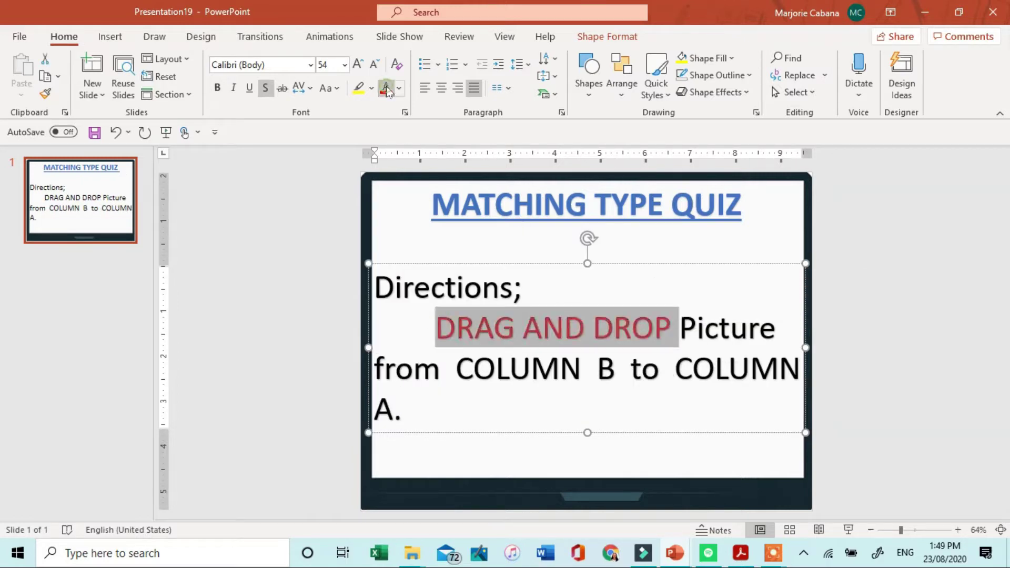
left_click_drag(461, 371, 614, 372)
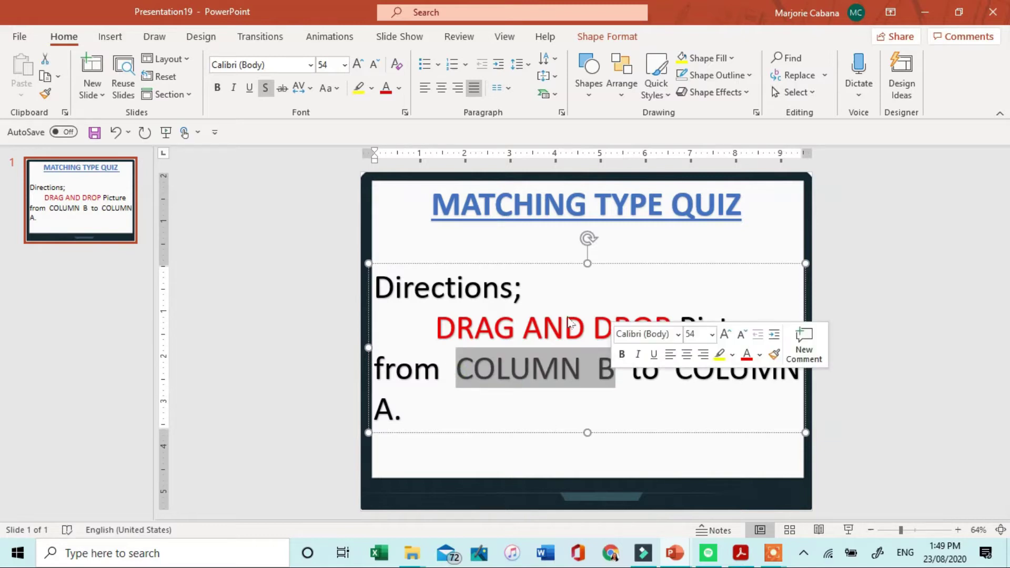
left_click(400, 90)
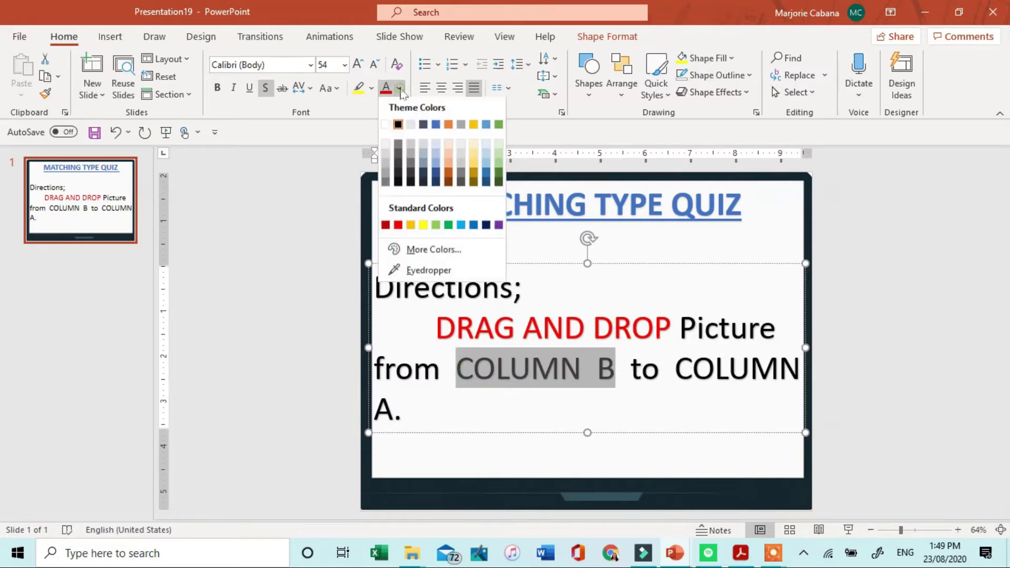
left_click(423, 227)
left_click(399, 93)
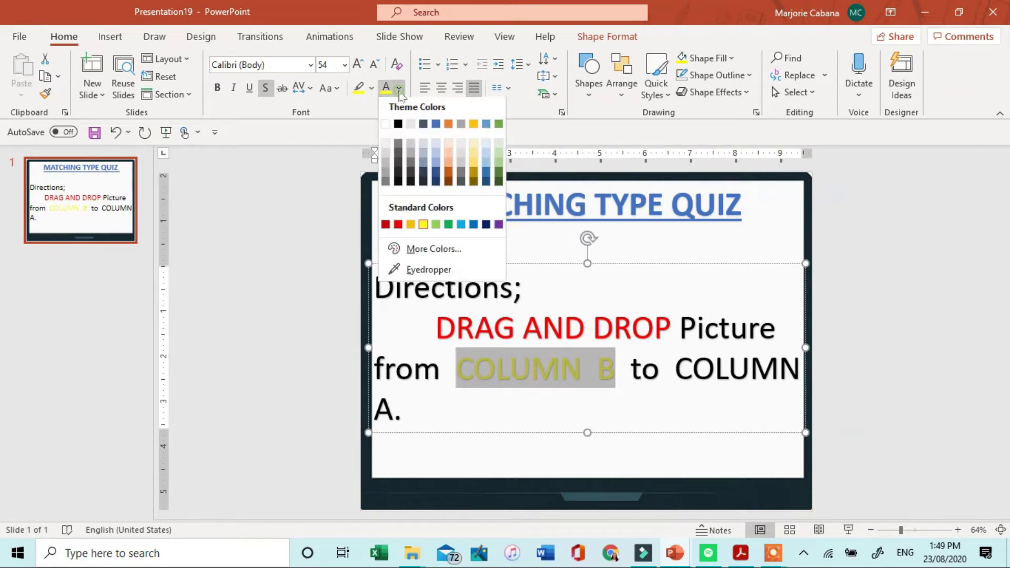
left_click(473, 227)
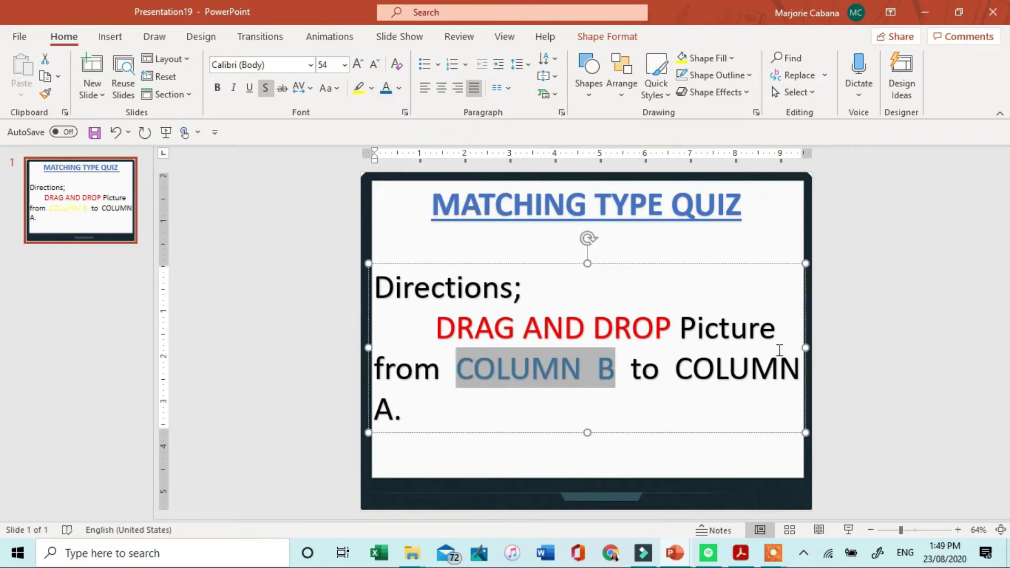
left_click_drag(675, 359, 721, 412)
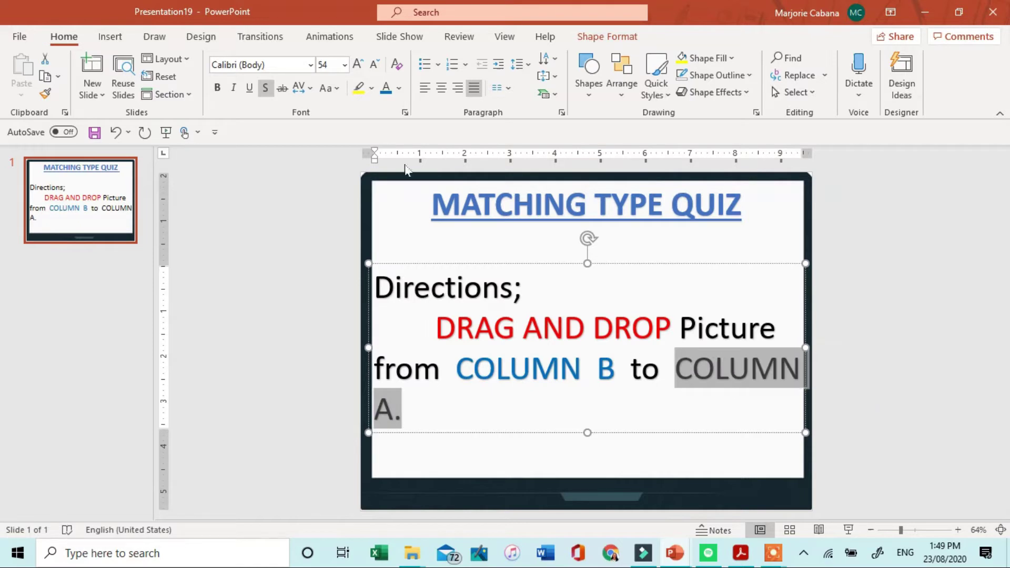
left_click(385, 90)
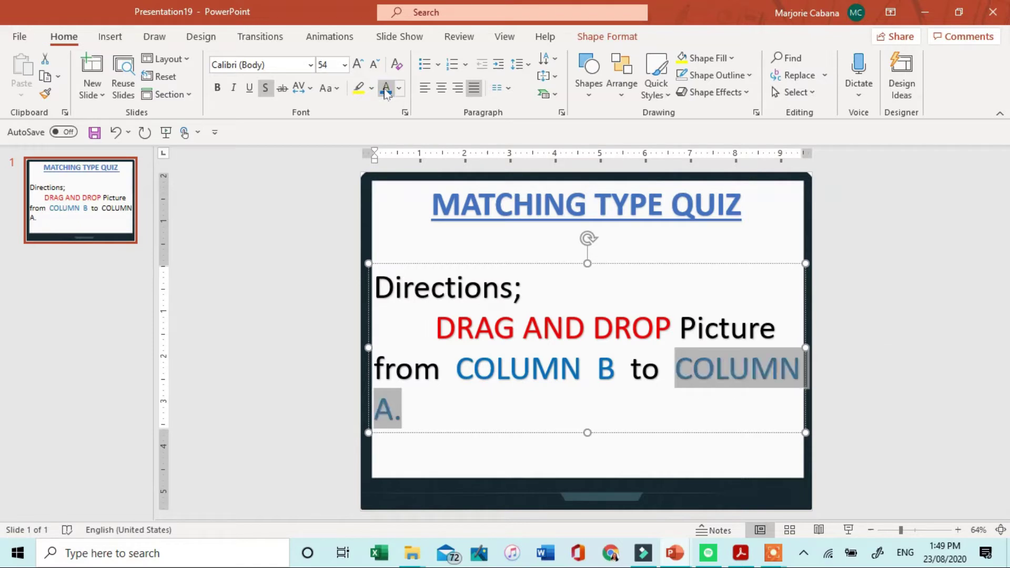
- Duplicate slide 1 and replace slide 2's directions text with 'COLUMN A'
right_click(104, 227)
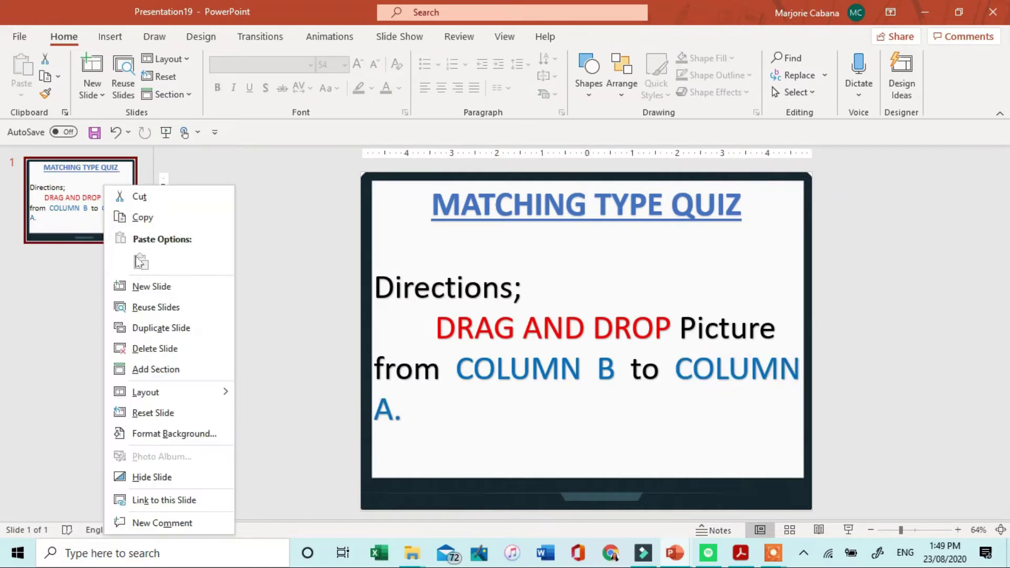
left_click(182, 329)
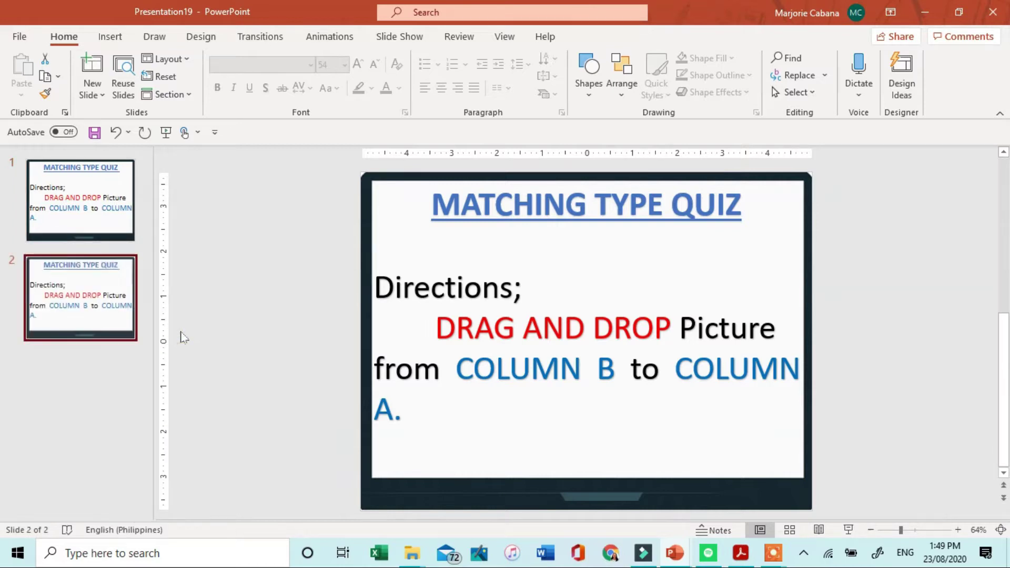
left_click(522, 272)
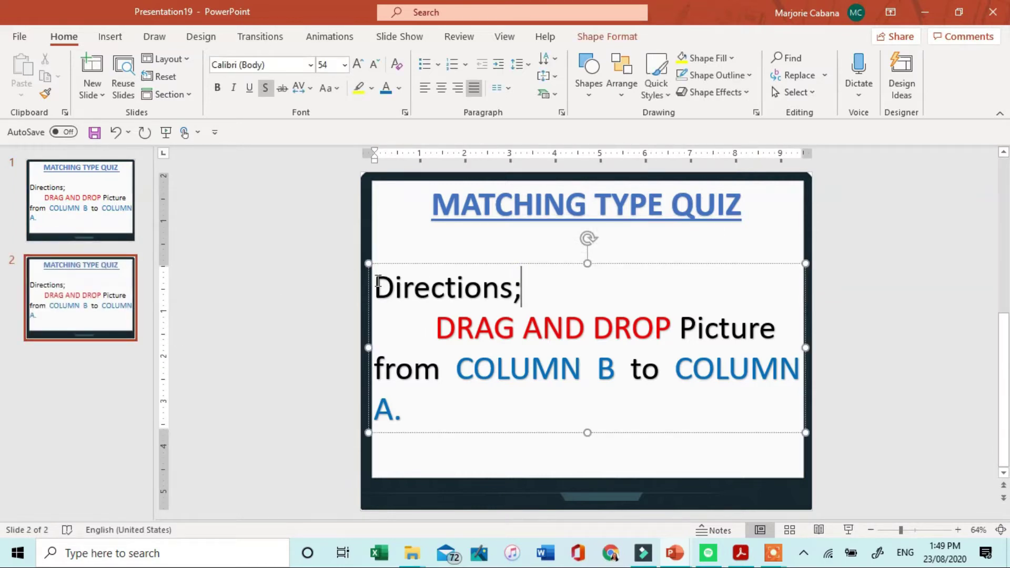
left_click_drag(377, 282, 775, 405)
key("BackSpace")
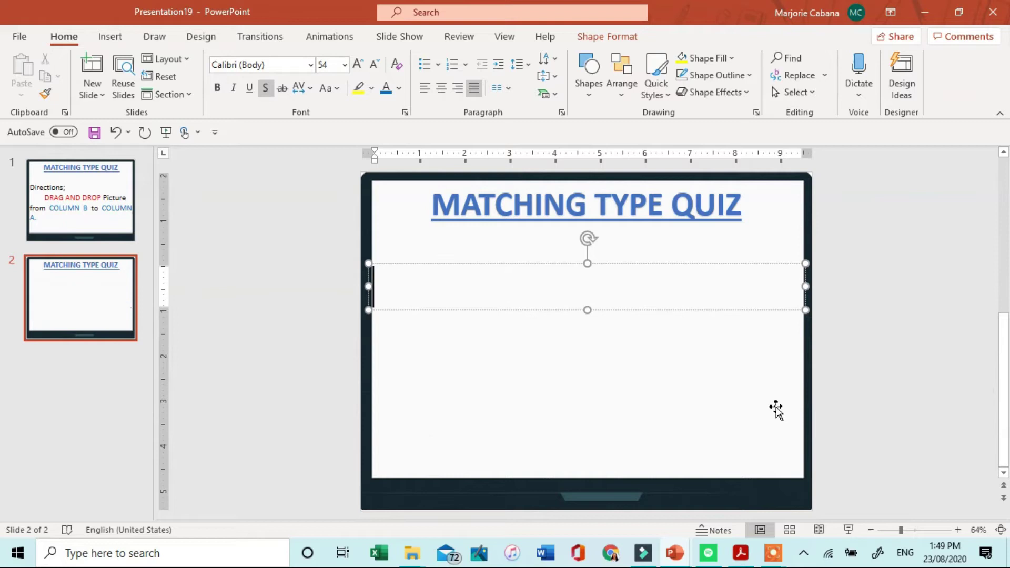
key("BackSpace")
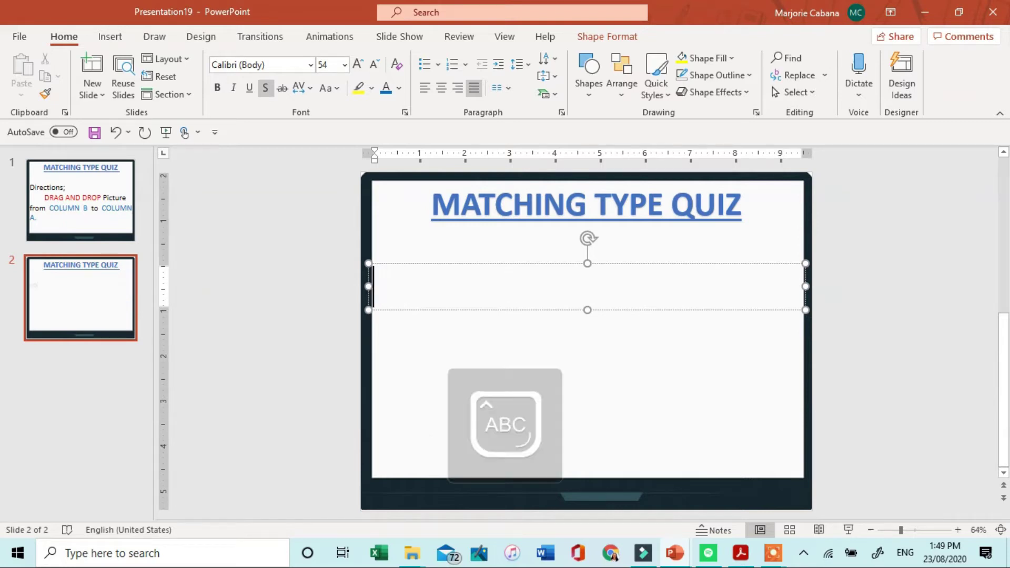
type("COLUMN A")
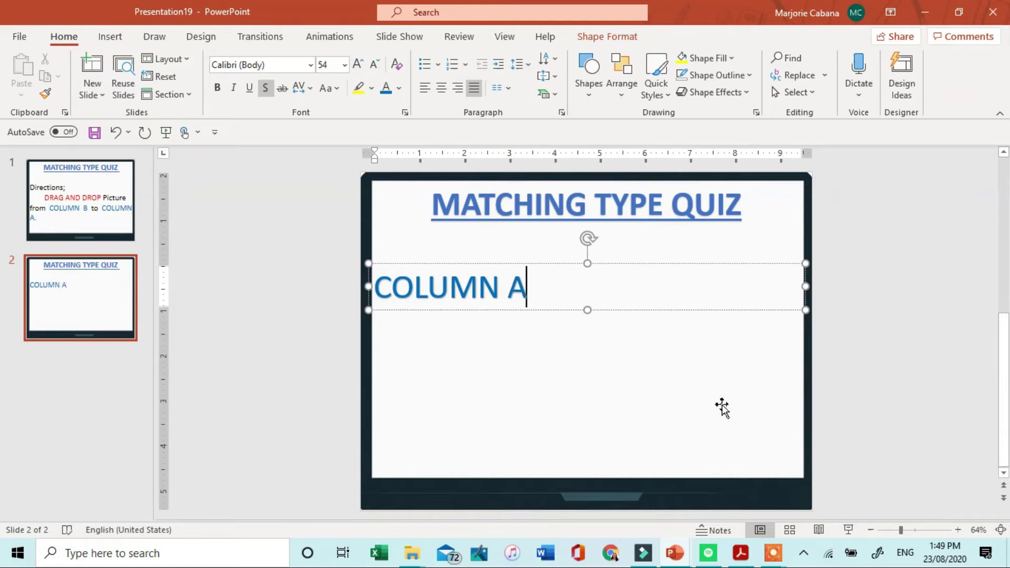
- Narrow the COLUMN A box and delete the MATCHING TYPE QUIZ title from slide 2
left_click_drag(805, 286, 536, 291)
left_click(565, 210)
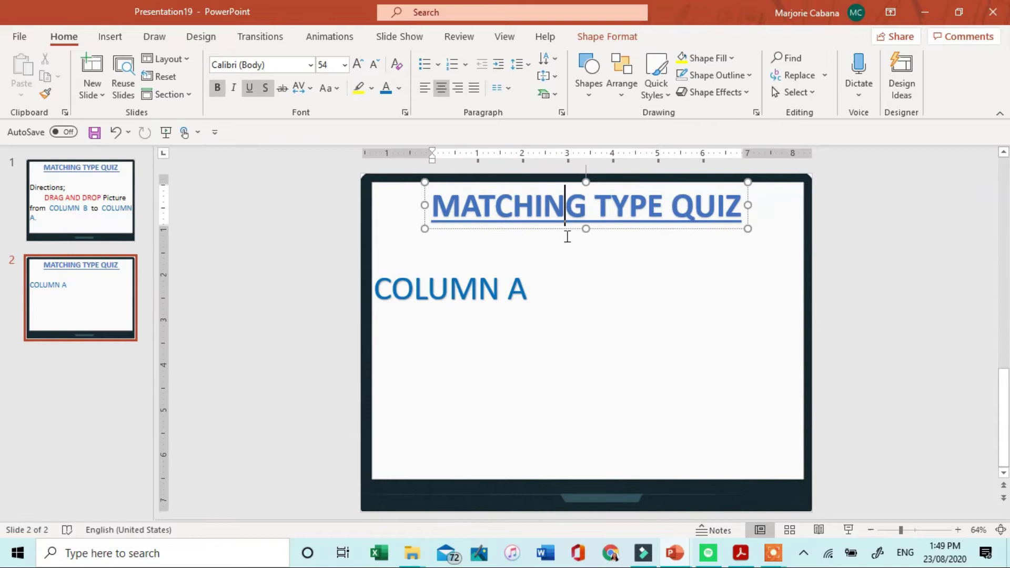
left_click_drag(567, 227, 615, 189)
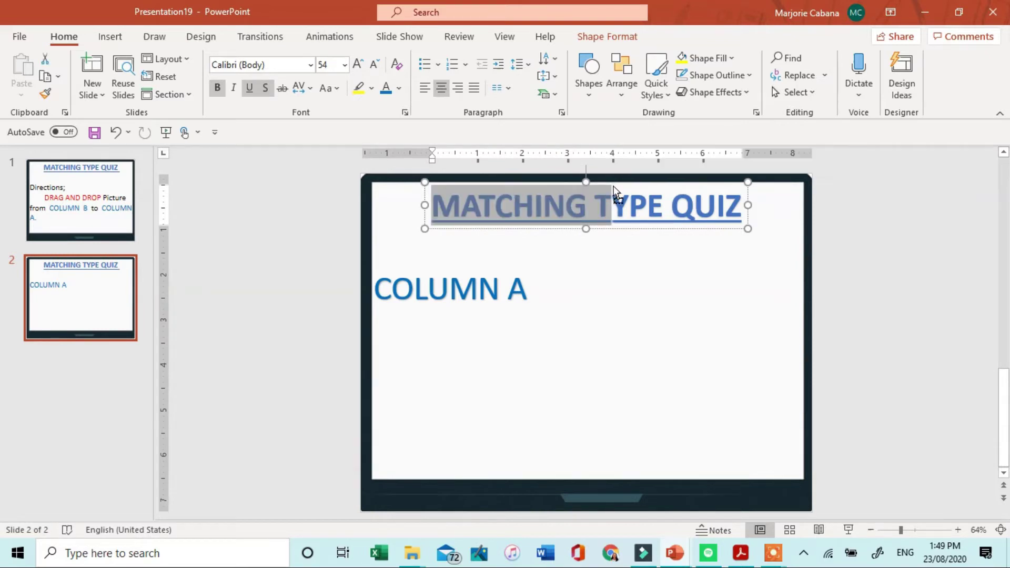
left_click(612, 214)
left_click(613, 229)
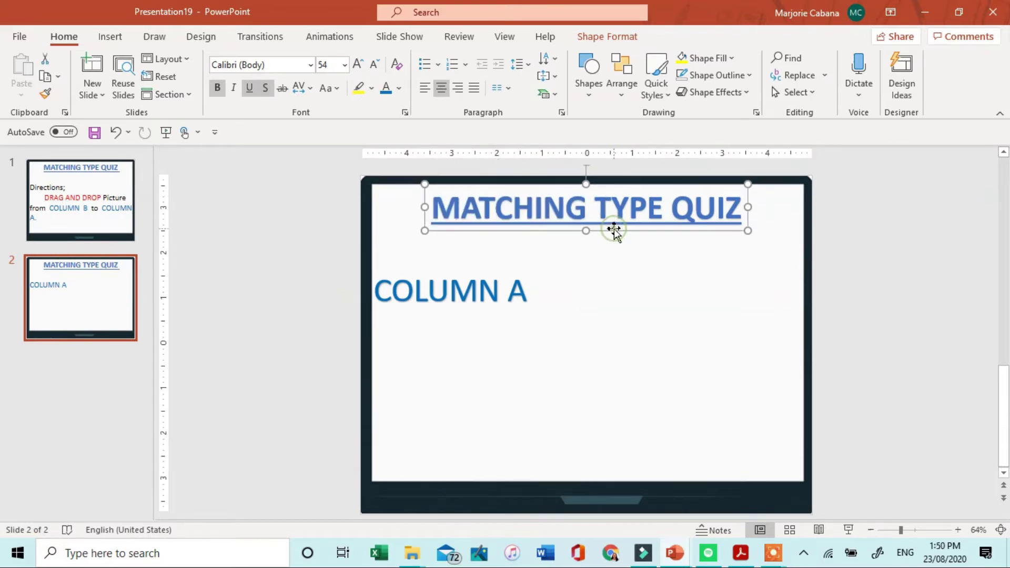
key("Delete")
- Place bold COLUMN A at top-left and a copy reading COLUMN B at top-right
left_click(450, 268)
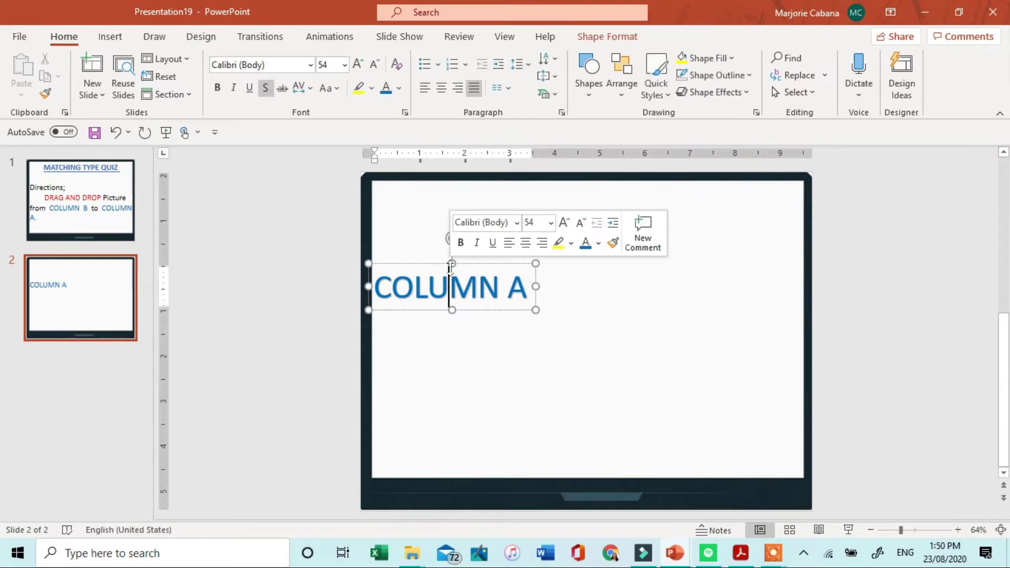
left_click_drag(429, 264, 450, 178)
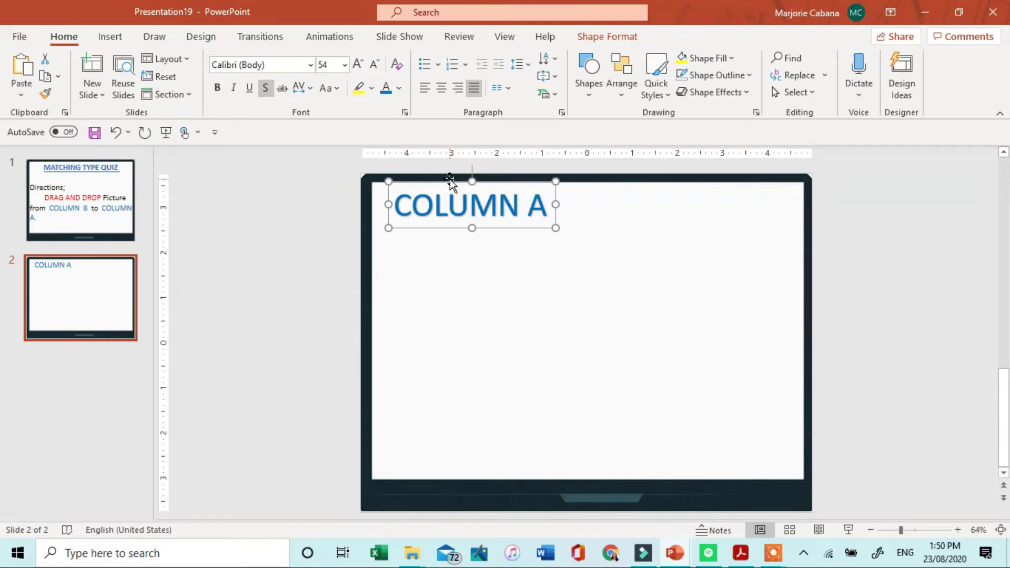
key("ctrl+b")
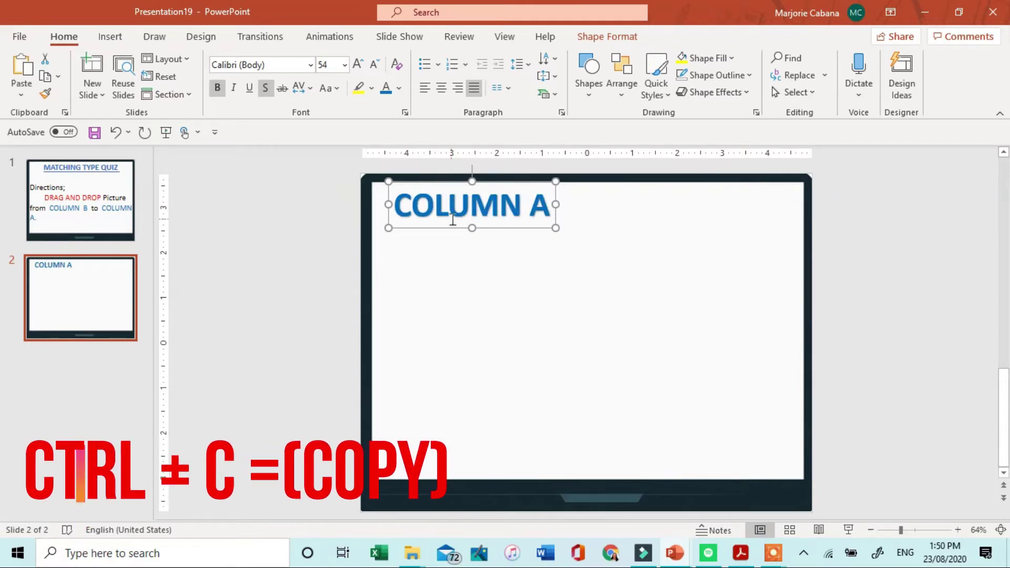
key("ctrl+c")
key("ctrl+v")
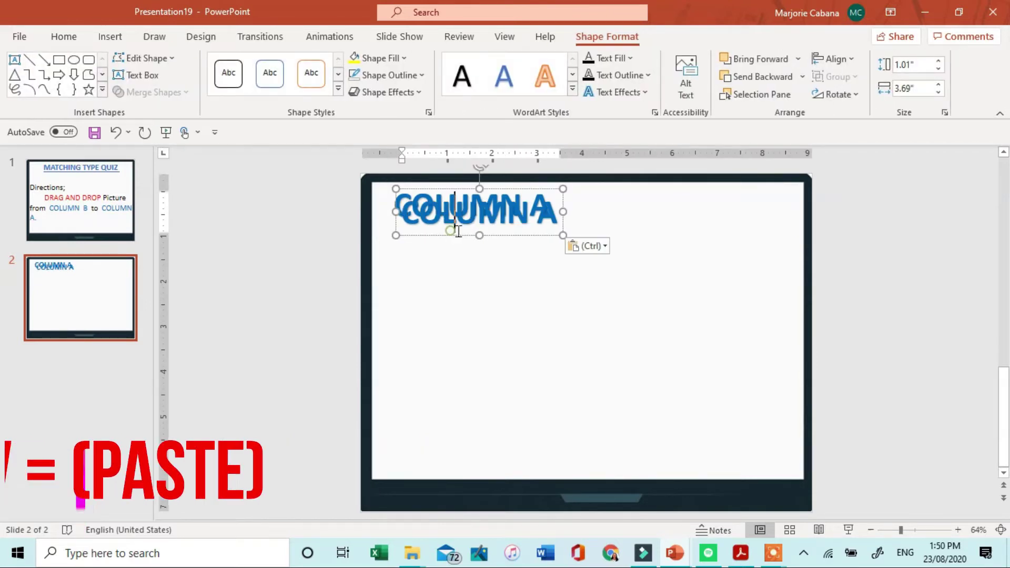
left_click_drag(510, 236, 733, 229)
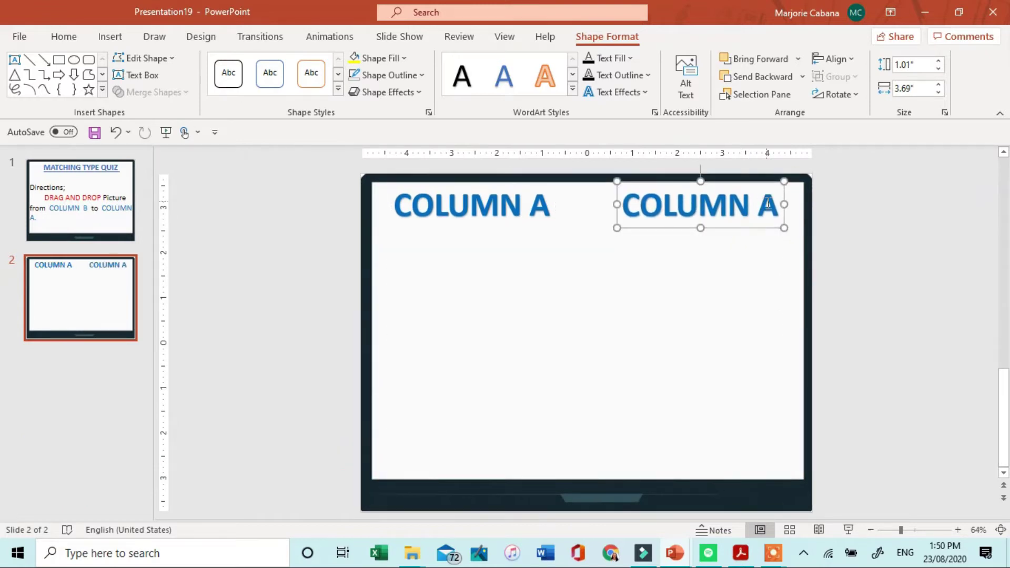
left_click(776, 205)
key("BackSpace")
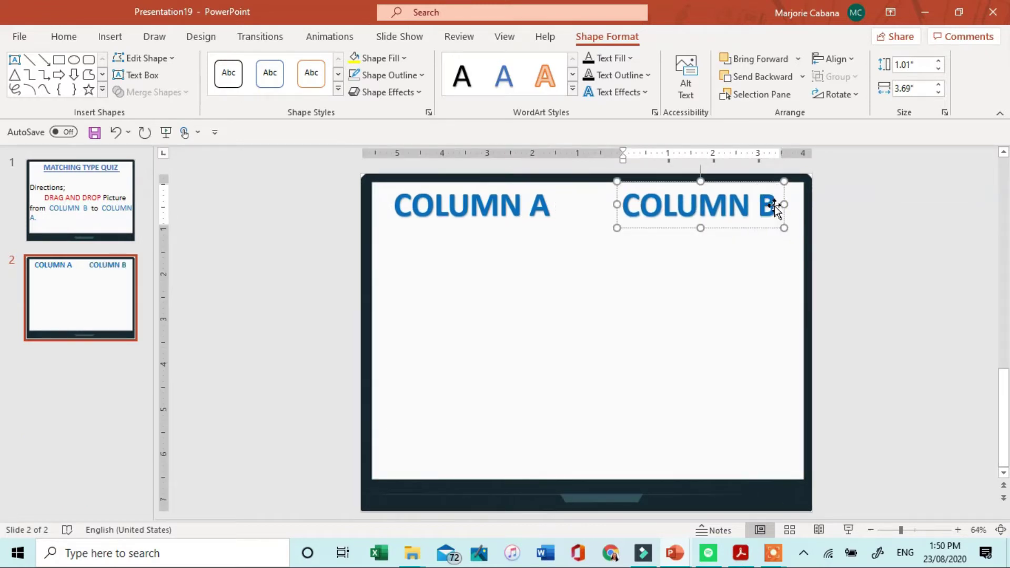
left_click(513, 341)
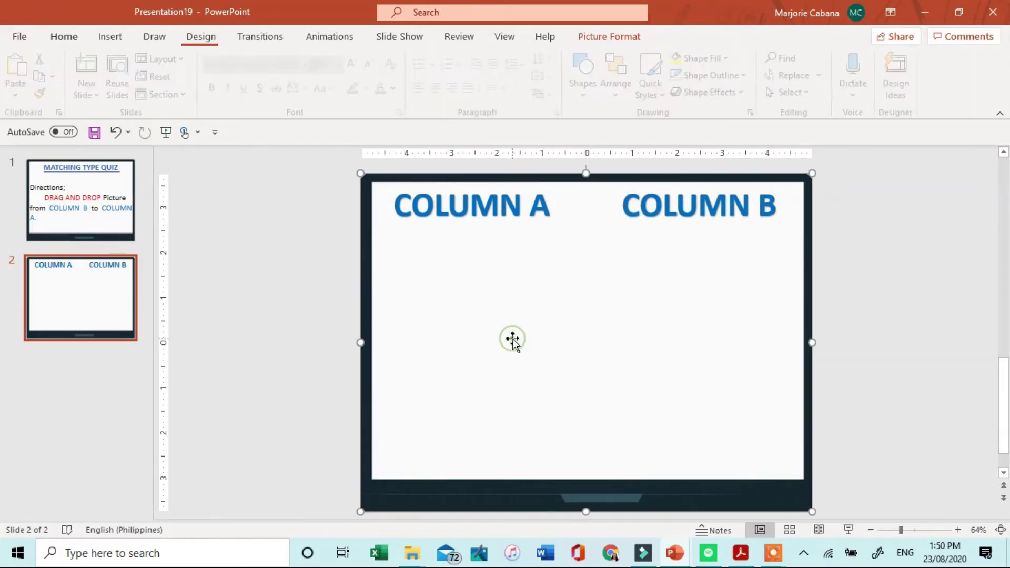
- Add black WordArt reading '________1.APPLE' and position it under COLUMN A
left_click(111, 37)
left_click(716, 78)
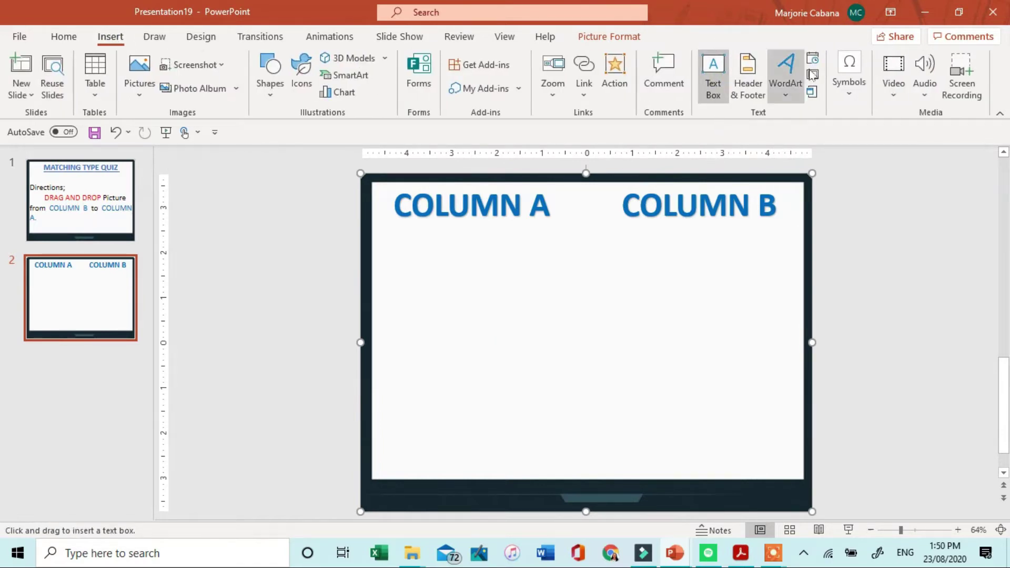
left_click(786, 76)
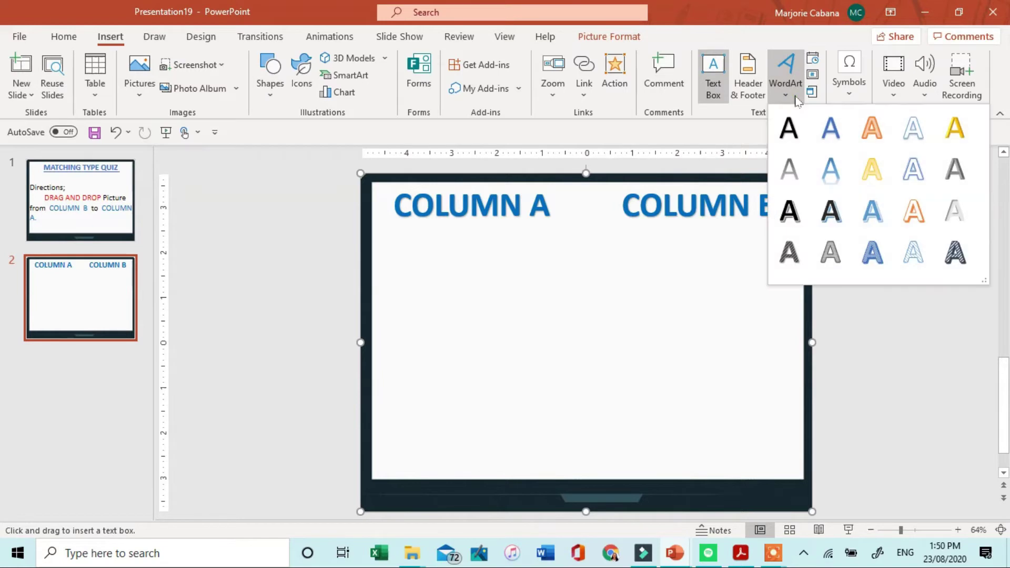
left_click(788, 127)
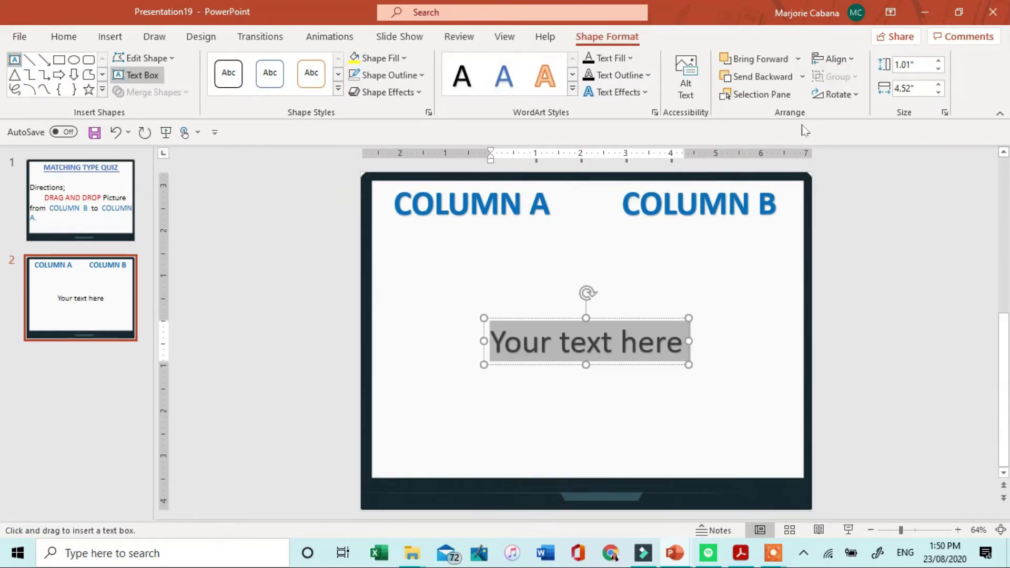
key("Delete")
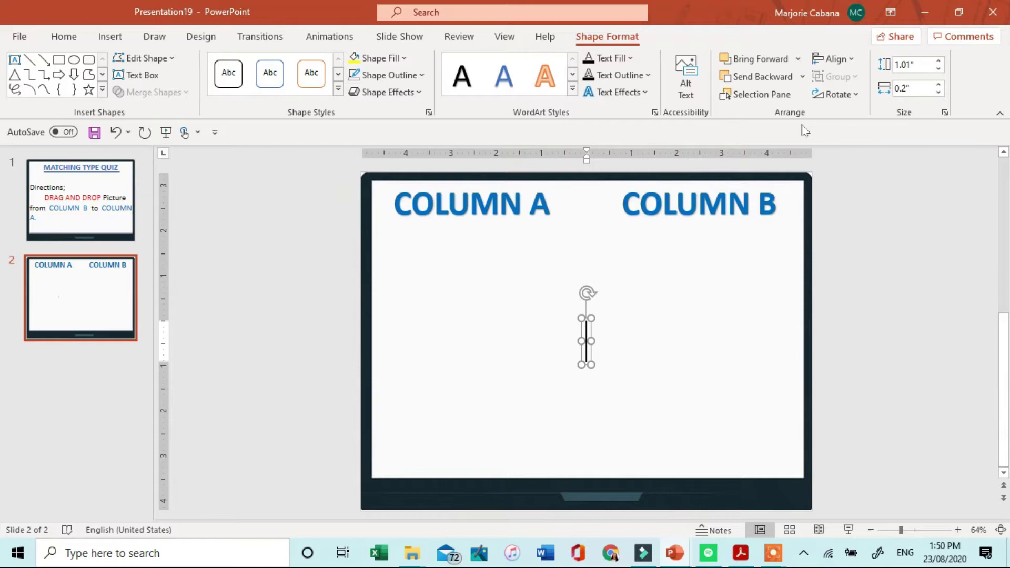
type("_____")
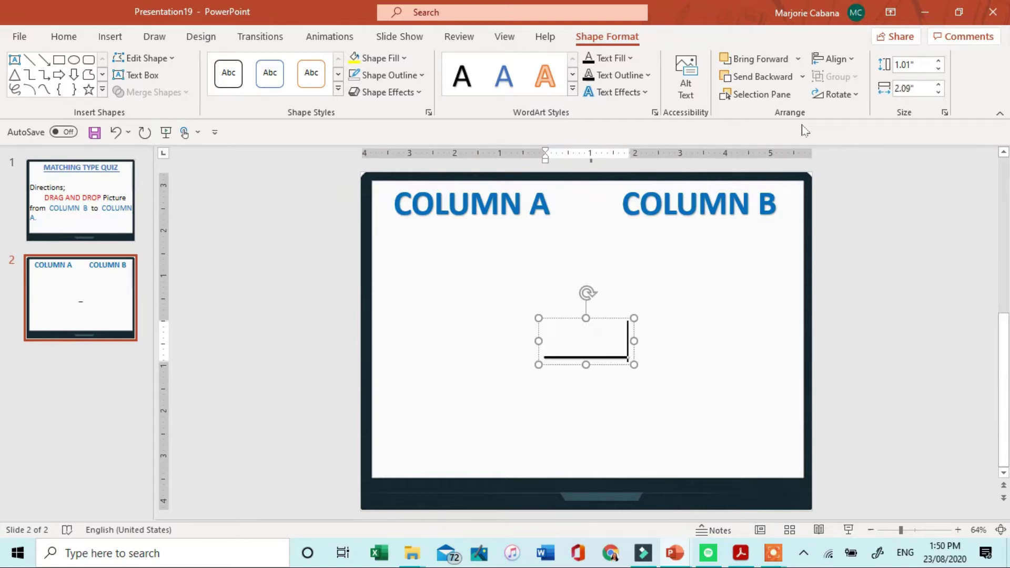
type("__")
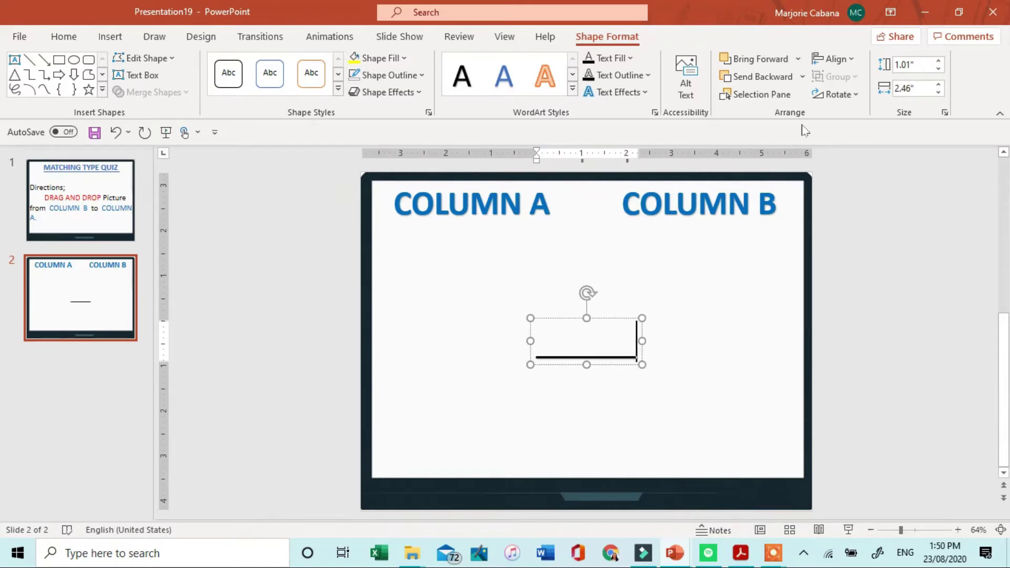
type("__")
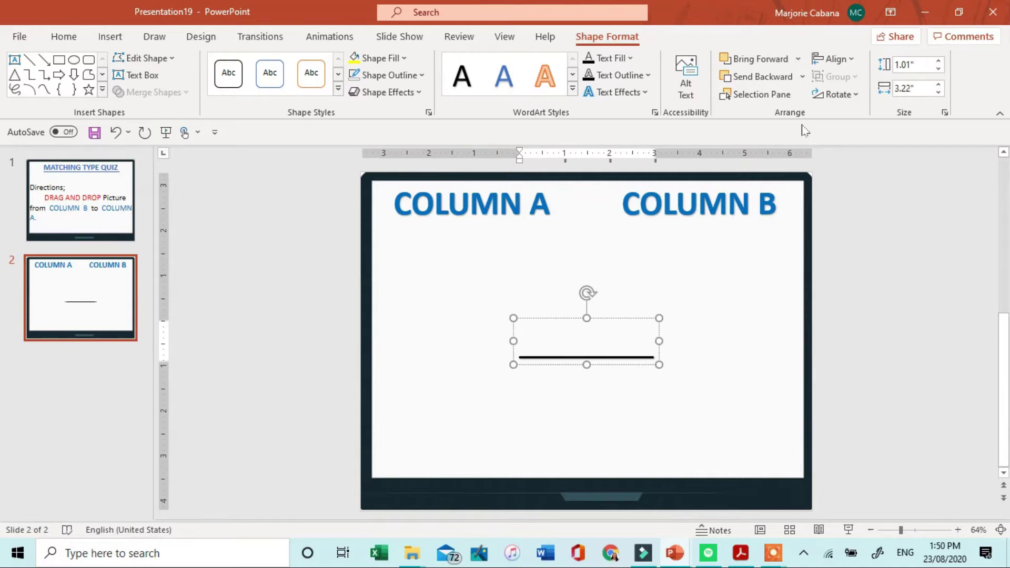
type("1.APPLE")
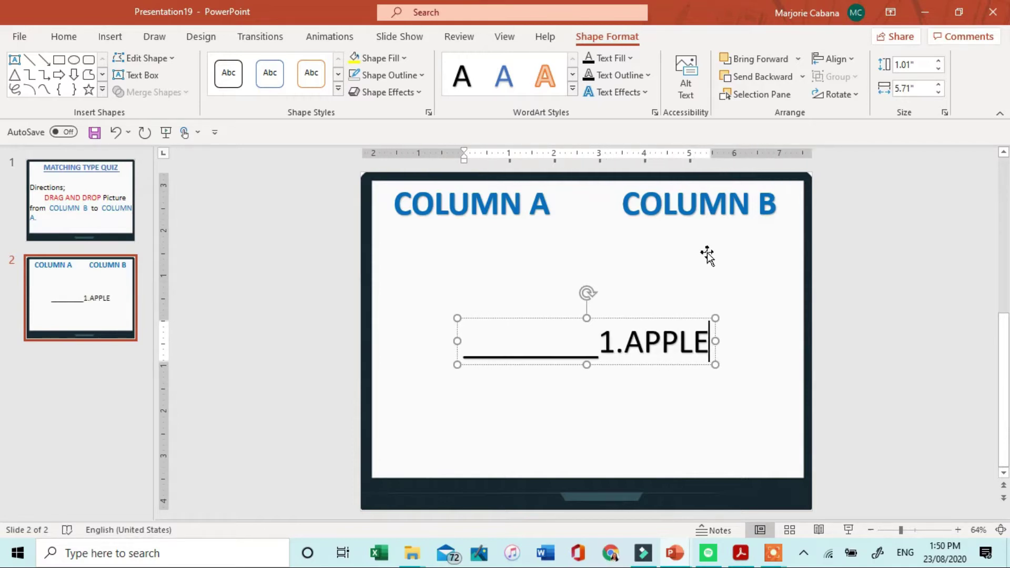
left_click_drag(641, 368, 554, 300)
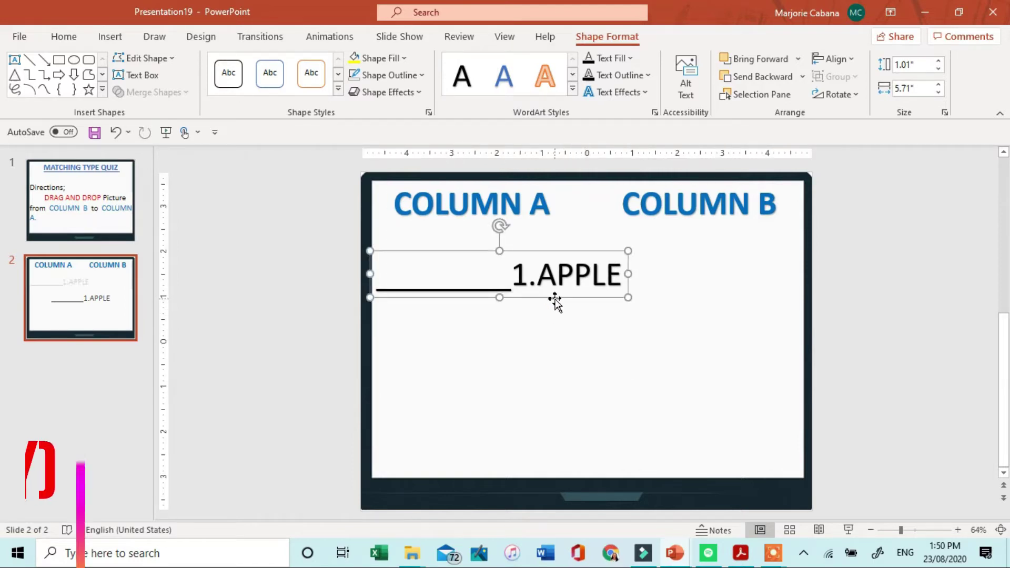
- Shorten the 1.APPLE answer blank by one underscore, nudge it left, and paste a copy below
left_click(451, 286)
key("BackSpace")
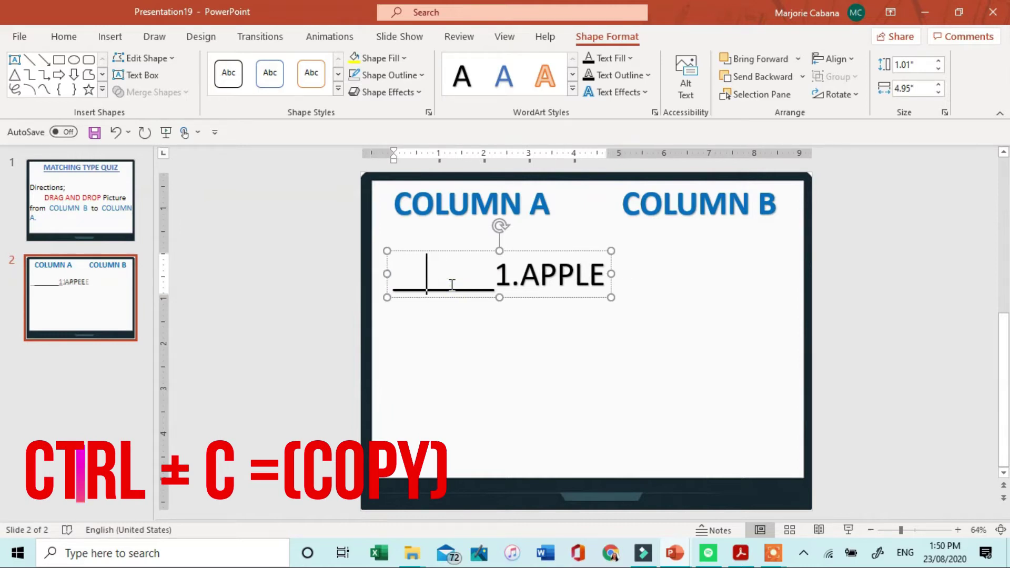
mouse_move(464, 295)
left_mouse_down()
mouse_move(444, 295)
mouse_move(449, 286)
left_mouse_up()
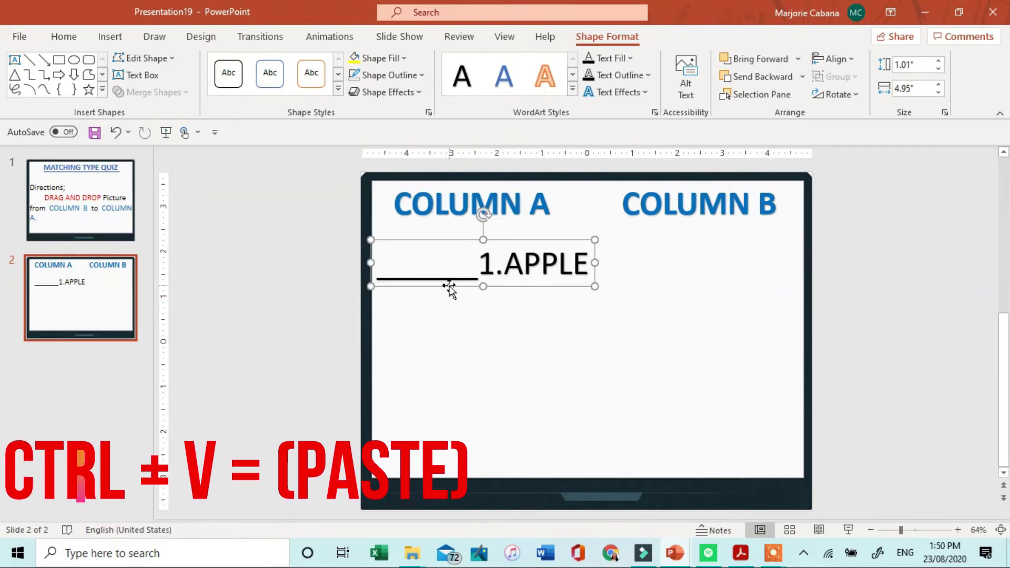
key("ctrl+v")
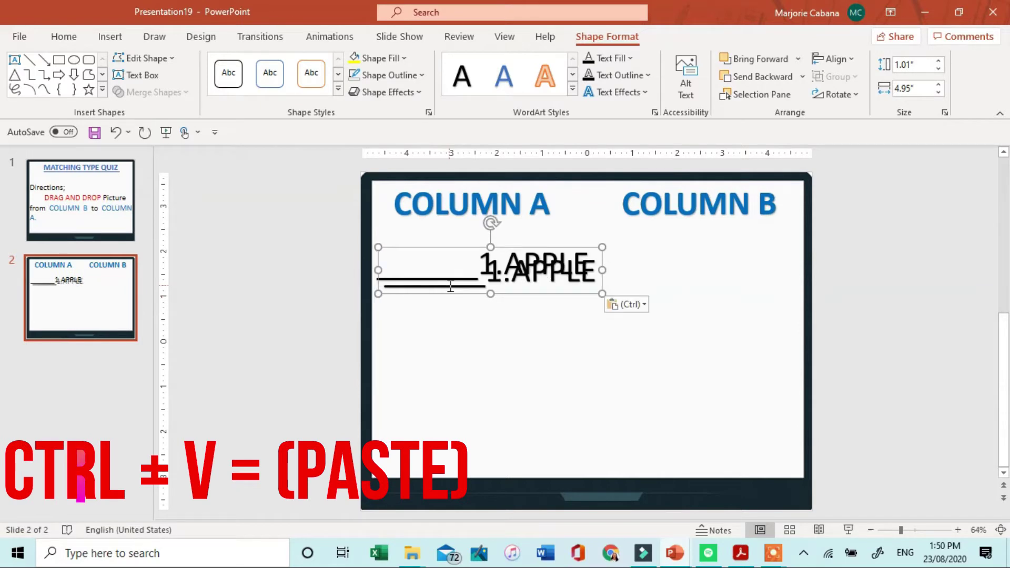
left_click_drag(451, 293, 449, 330)
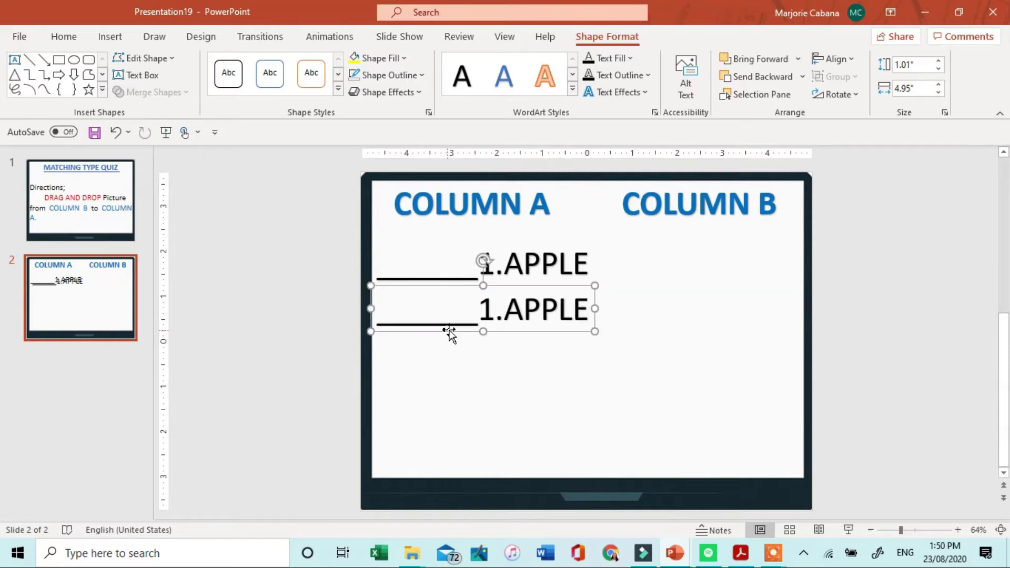
- Renumber the copied row to 2 and put the displaced laptop background picture back in place
left_click(489, 309)
key("BackSpace")
type("2")
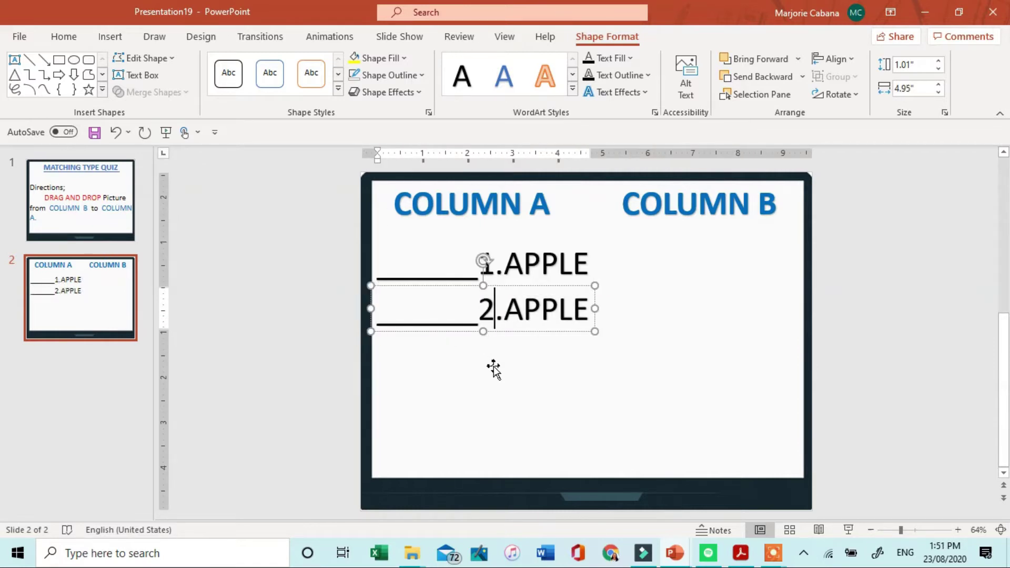
left_click(493, 369)
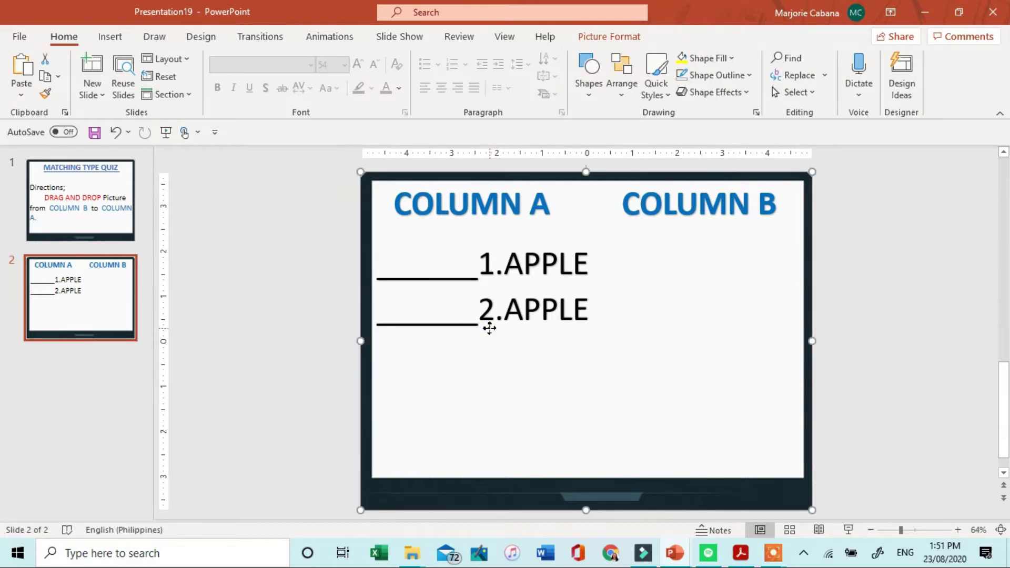
left_click_drag(489, 329, 479, 307)
left_click(526, 315)
left_click_drag(552, 451, 563, 473)
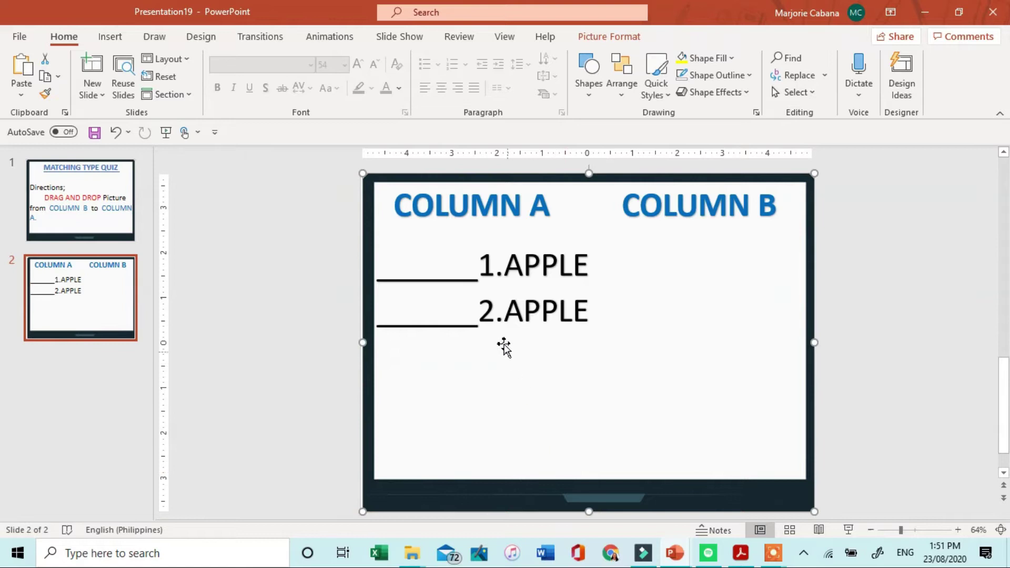
left_click(480, 263)
left_click(519, 394)
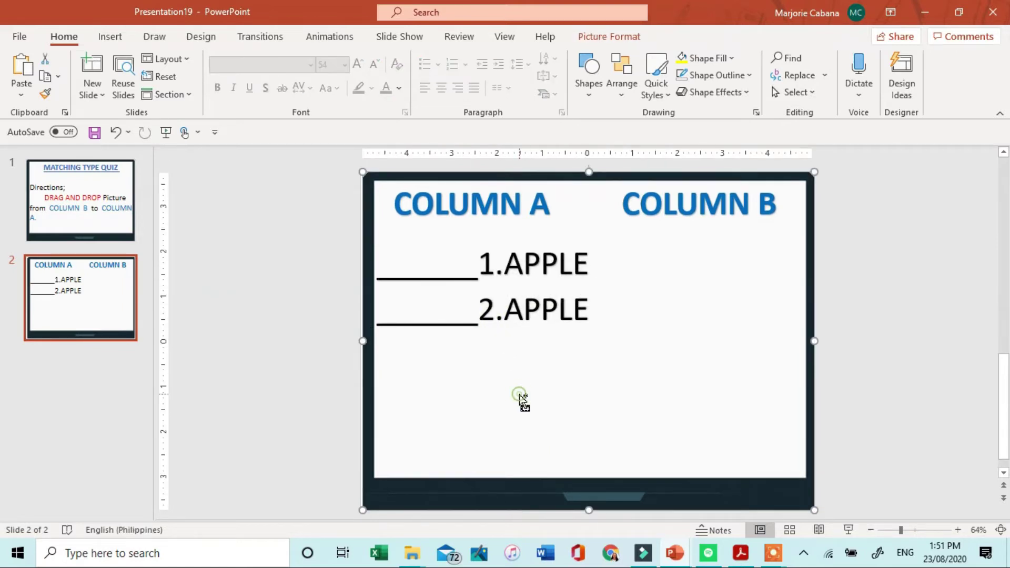
key("ctrl+v")
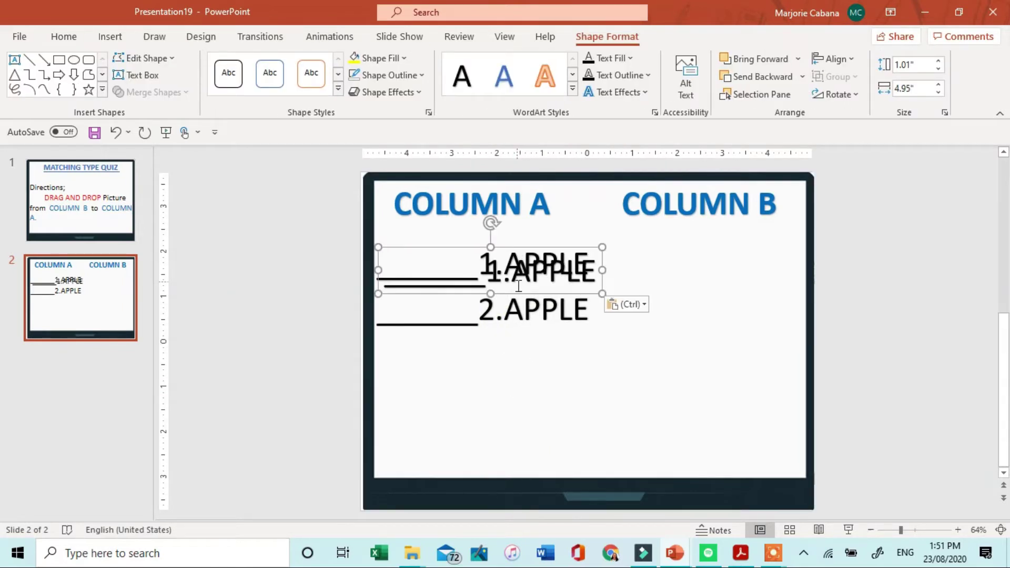
key("Delete")
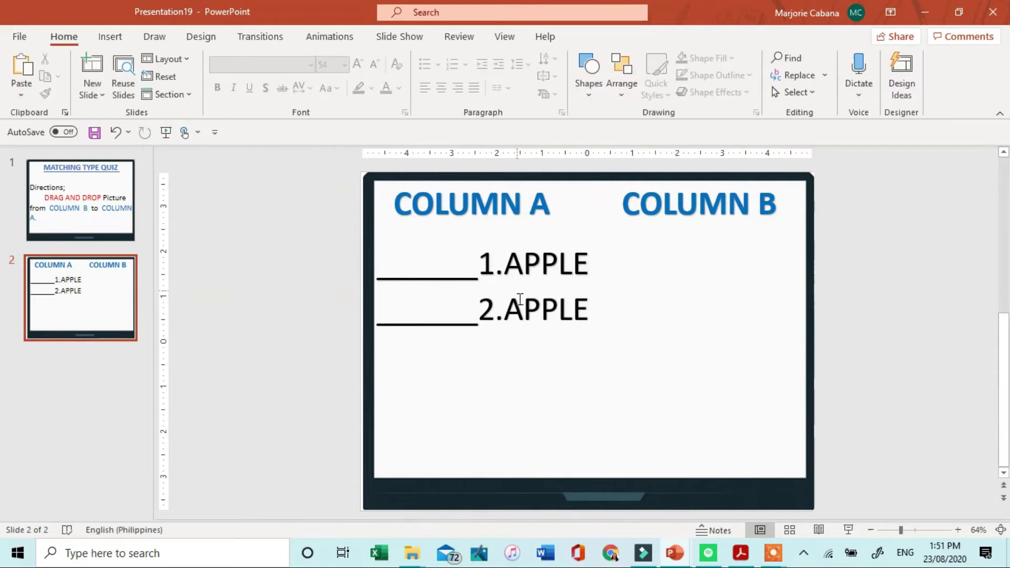
- Replace APPLE with BANANA in the second row and align 2.BANANA under 1.APPLE
left_click(578, 308)
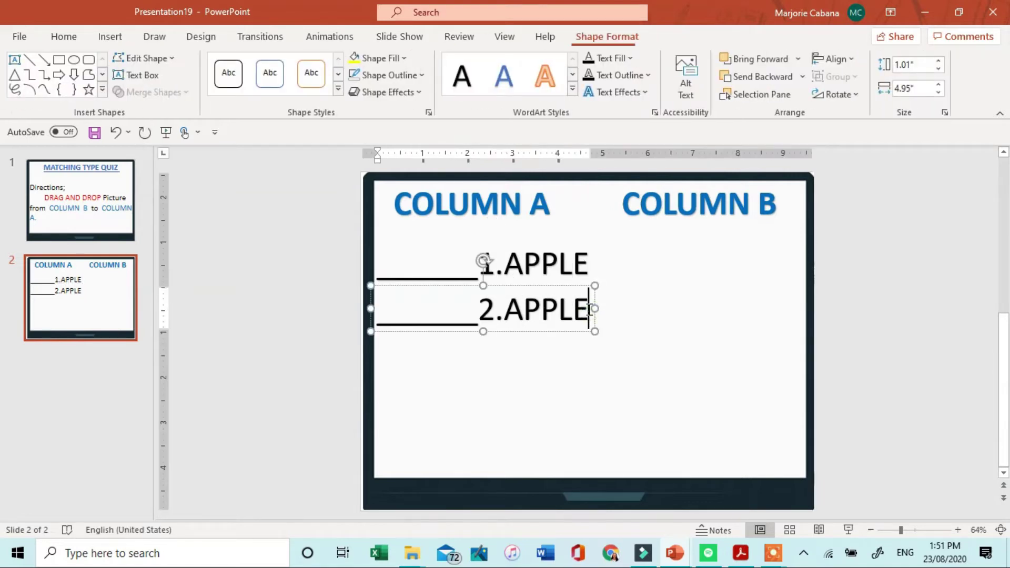
key("BackSpace")
key("BackSpace")
key("BackSpace")
key("BackSpace")
key("BackSpace")
type("BANANA")
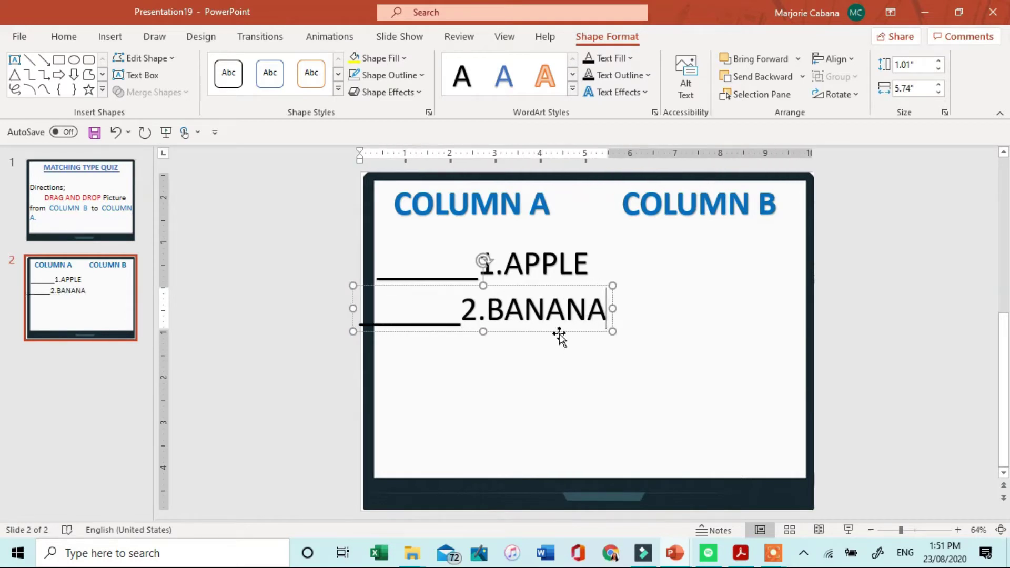
left_click_drag(560, 328, 578, 333)
- Paste a copy of the 1.APPLE row as a third row and change it to 3.CHERRY
left_click(583, 365)
key("ctrl+v")
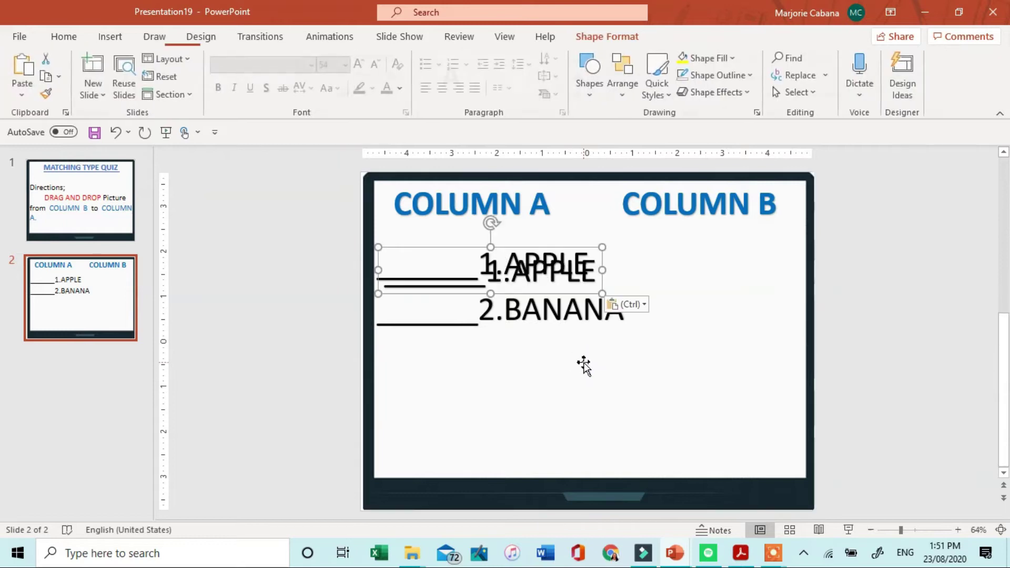
left_click_drag(506, 293, 497, 373)
left_click(492, 357)
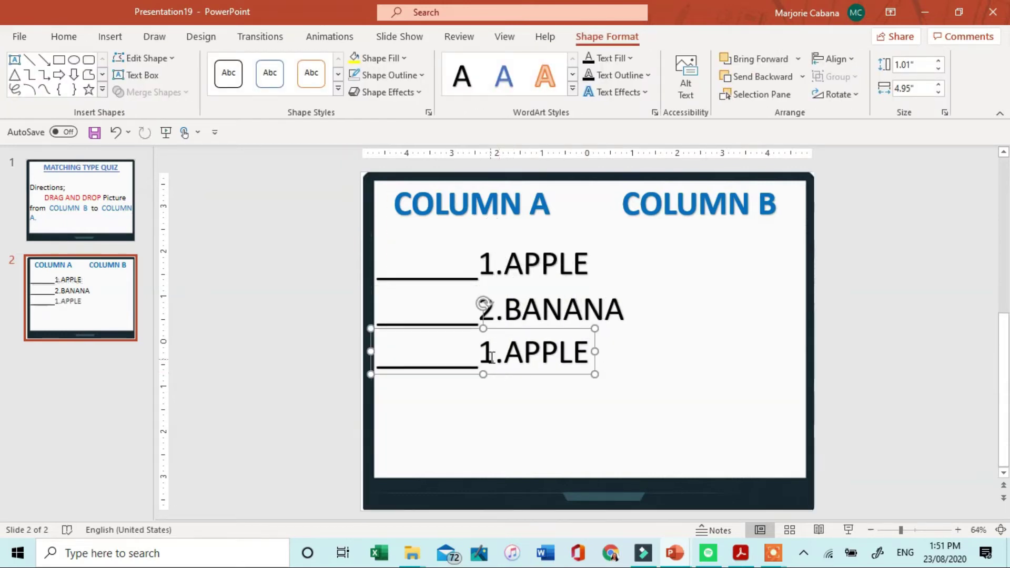
double_click(491, 355)
key("BackSpace")
type("3")
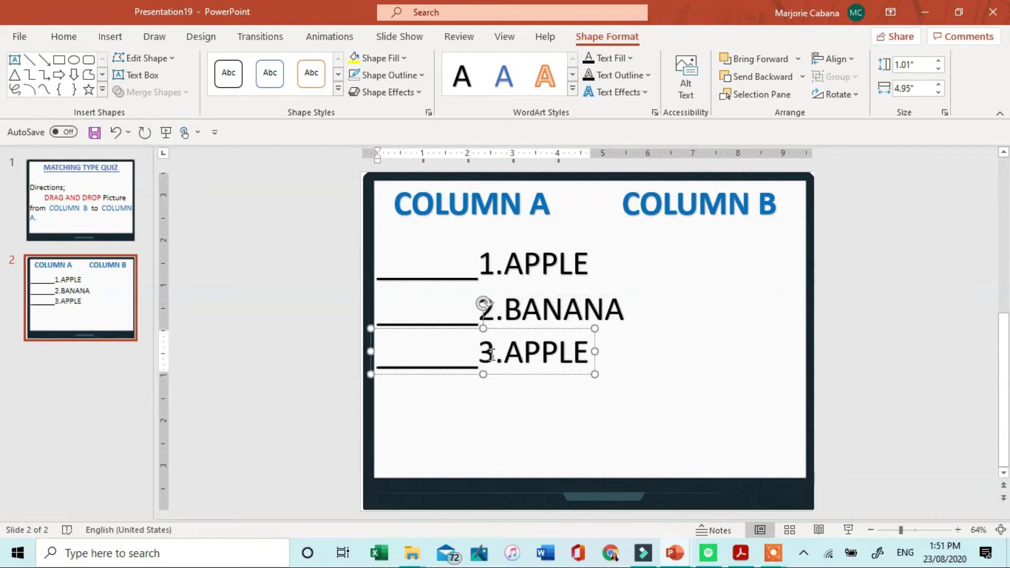
key("BackSpace")
key("BackSpace")
key("BackSpace")
key("BackSpace")
key("BackSpace")
type("CHERRY")
left_click(567, 374)
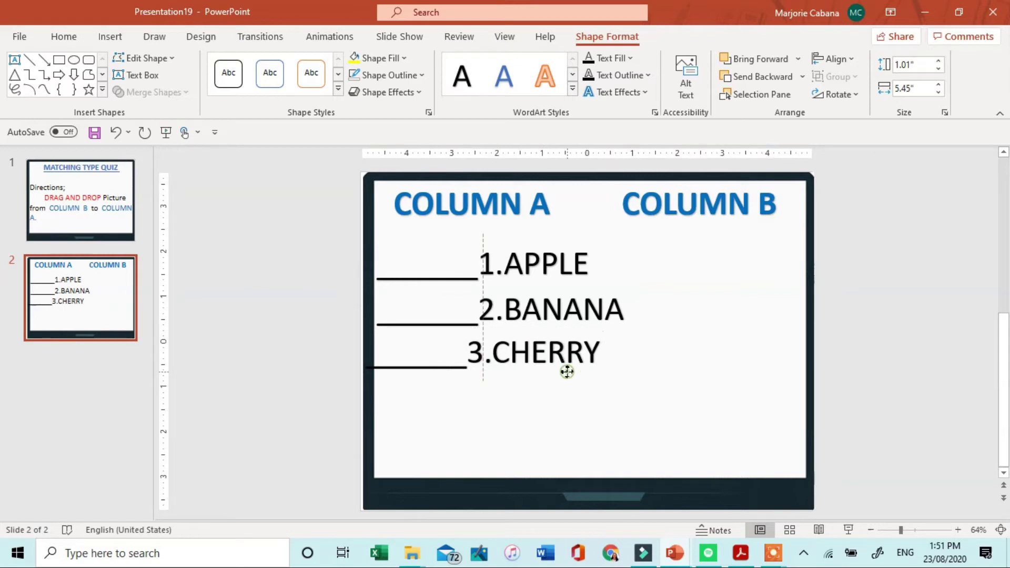
left_click(576, 374)
type("V")
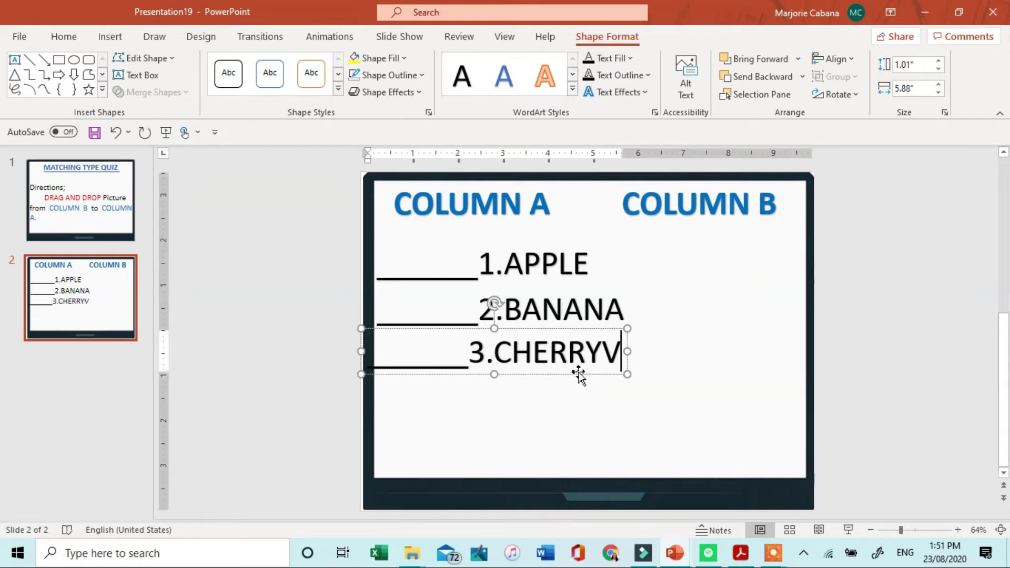
key("BackSpace")
left_click(660, 421)
- Add a fourth row reading 4.ORANGE below 3.CHERRY, aligned with the rows above
key("ctrl+v")
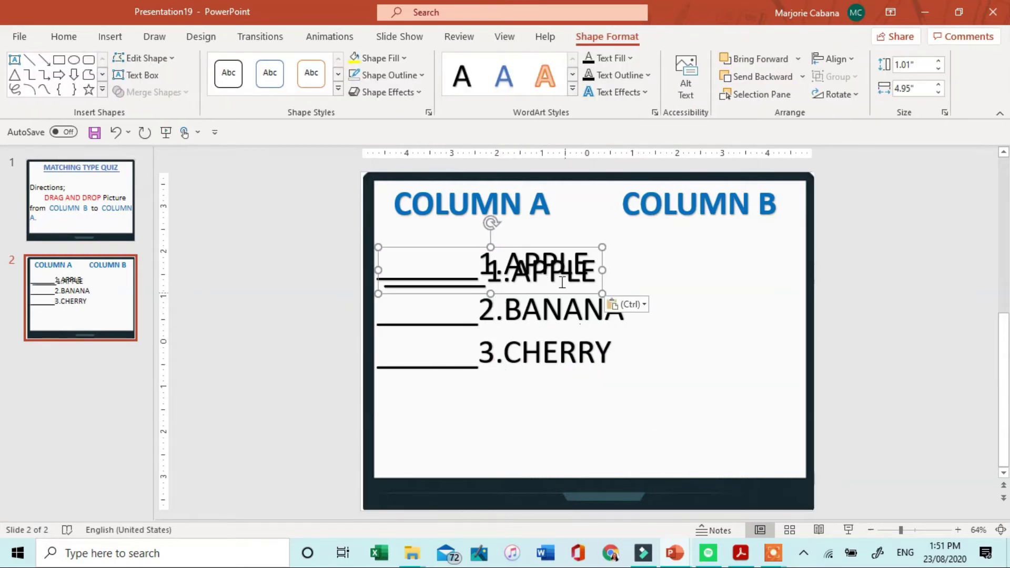
left_click_drag(560, 292, 552, 421)
left_click(493, 403)
key("BackSpace")
type("4")
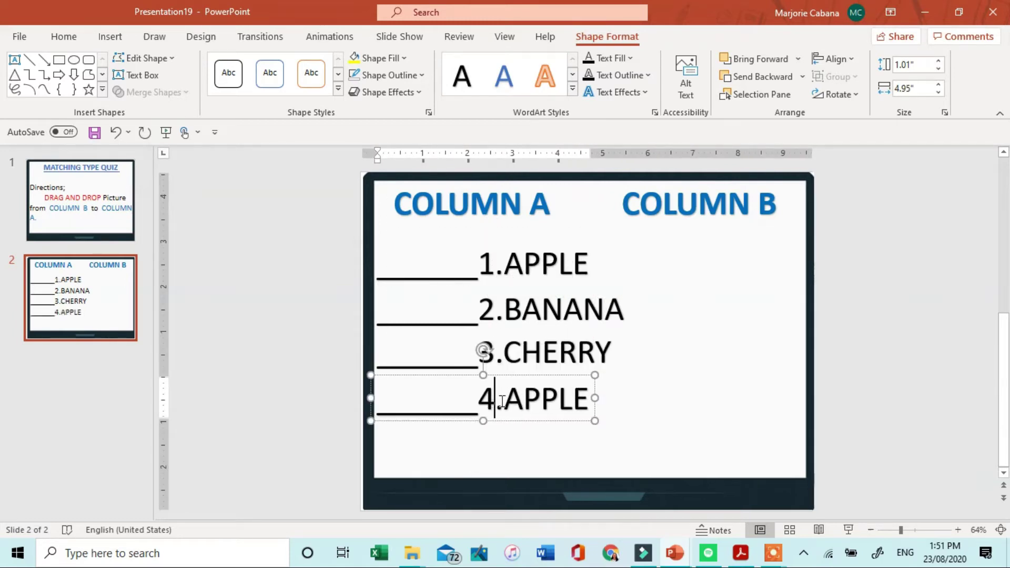
left_click(589, 397)
key("BackSpace")
key("BackSpace")
key("BackSpace")
key("BackSpace")
key("BackSpace")
type("O")
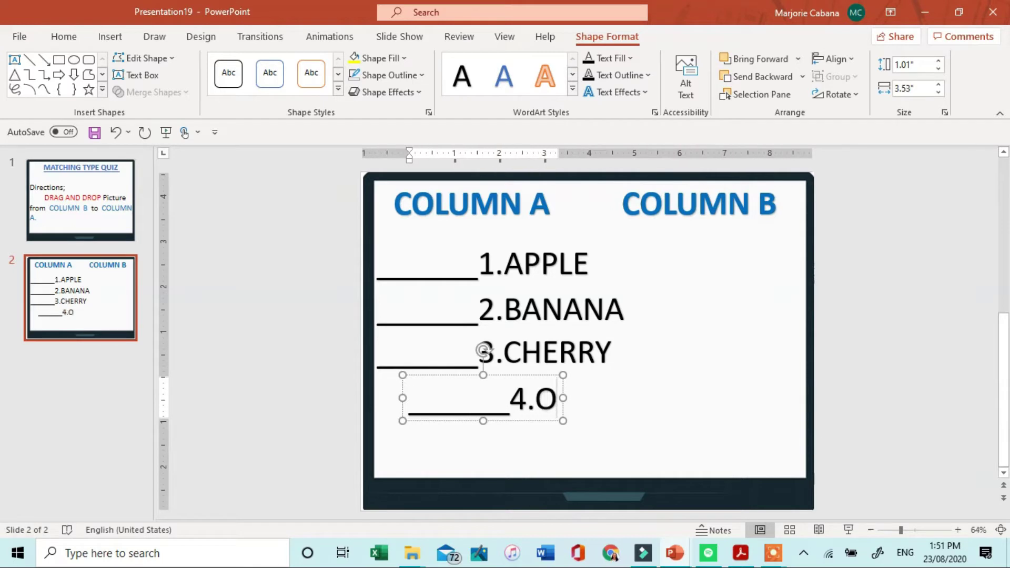
type("RANGE")
left_click_drag(568, 419, 587, 419)
- Add a fifth row reading 5.MANGO below 4.ORANGE, aligned with the rows above
key("ctrl+v")
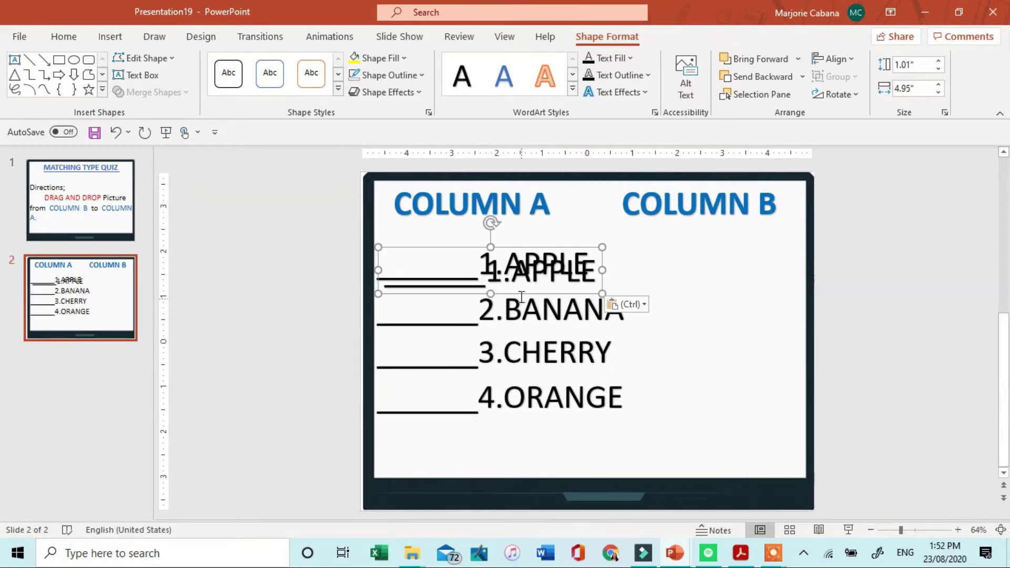
left_click_drag(519, 292, 514, 466)
double_click(485, 443)
type("5")
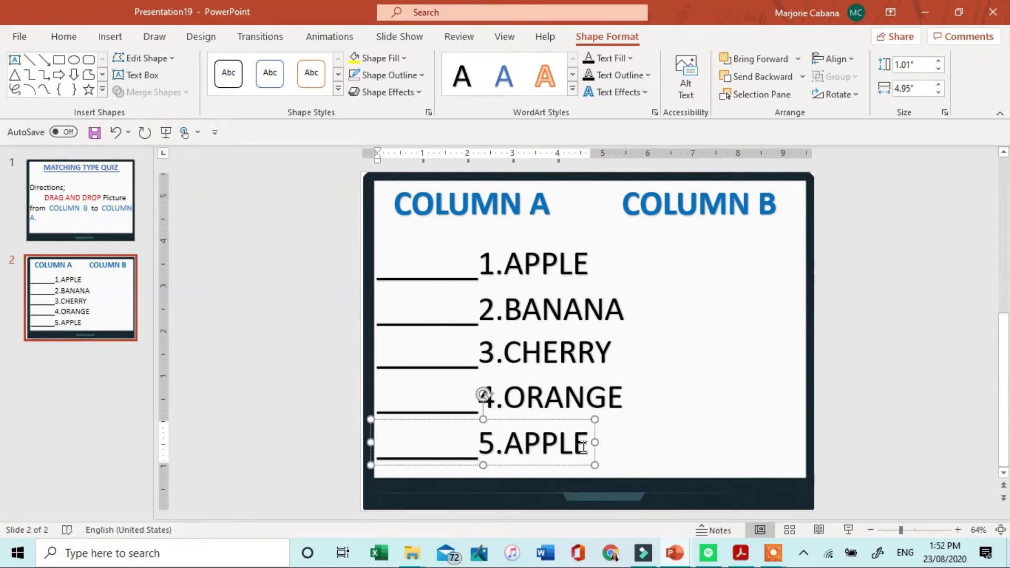
key("BackSpace")
key("BackSpace")
key("BackSpace")
key("BackSpace")
key("BackSpace")
type("MANG")
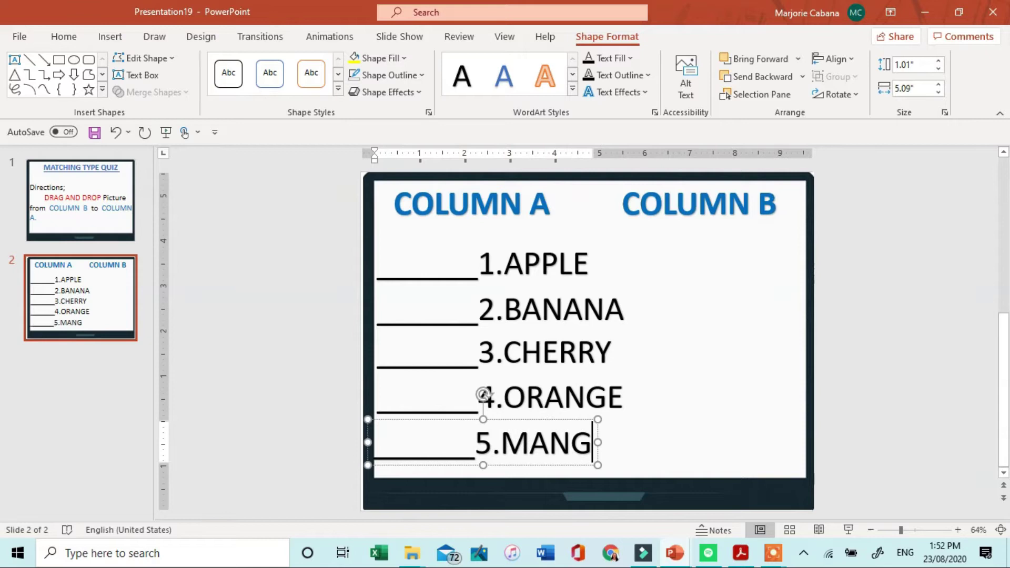
type("O")
left_click_drag(572, 466, 588, 463)
left_click(901, 326)
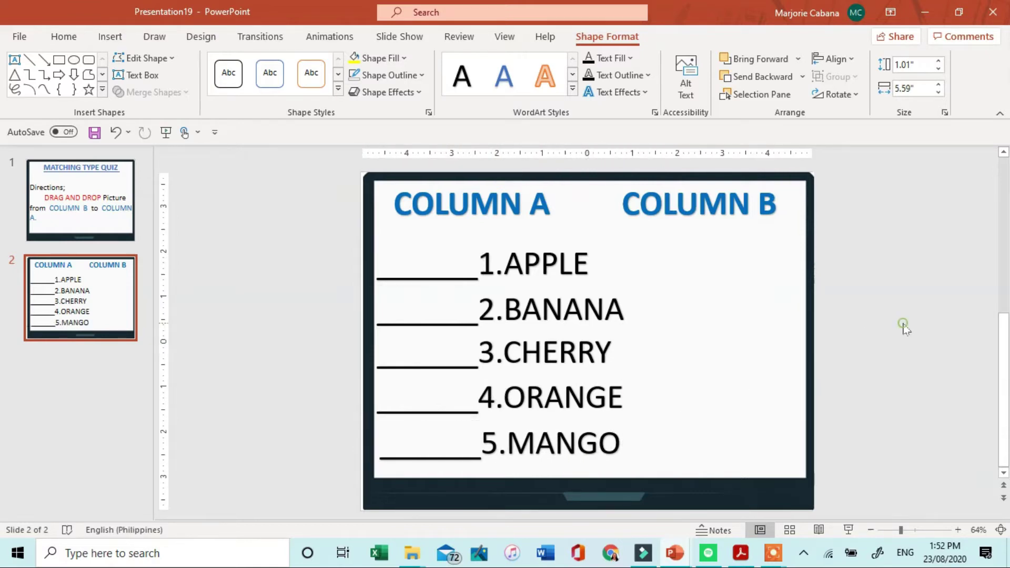
- Add a new slide with the Blank layout
left_click(116, 42)
left_click(77, 38)
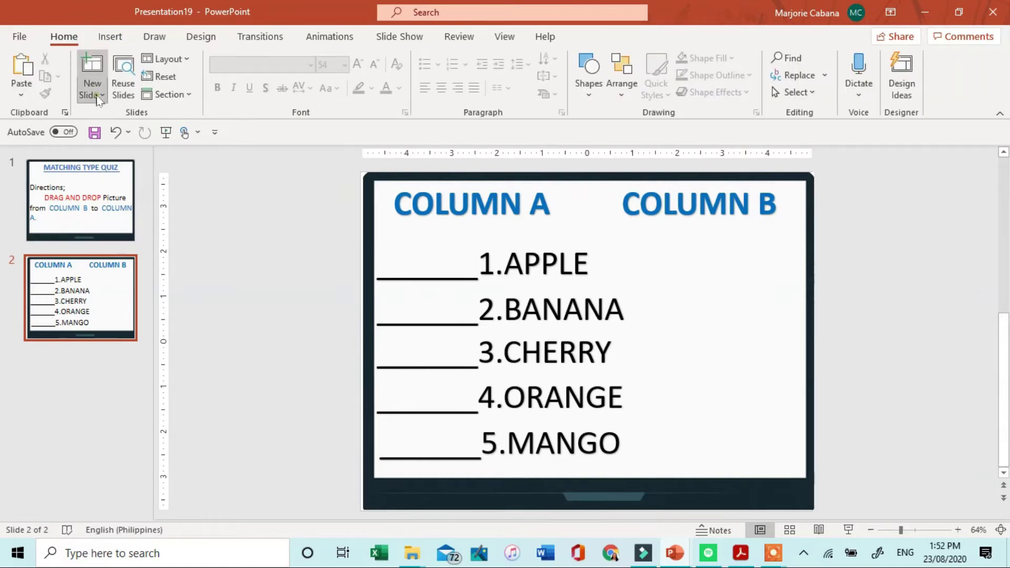
left_click(93, 97)
left_click(118, 316)
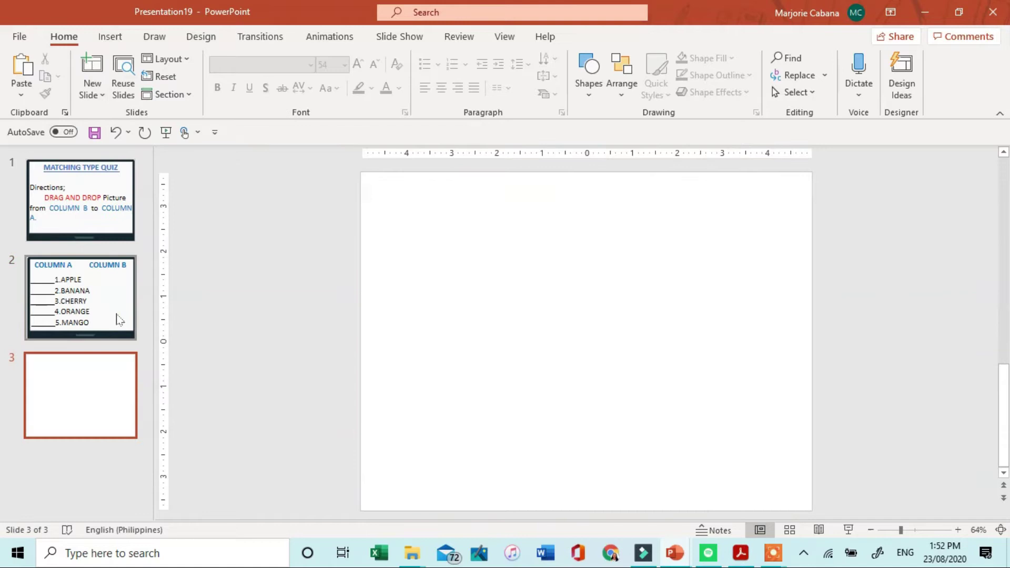
- On the quiz slide, shift the COLUMN B heading slightly further right
left_click(77, 333)
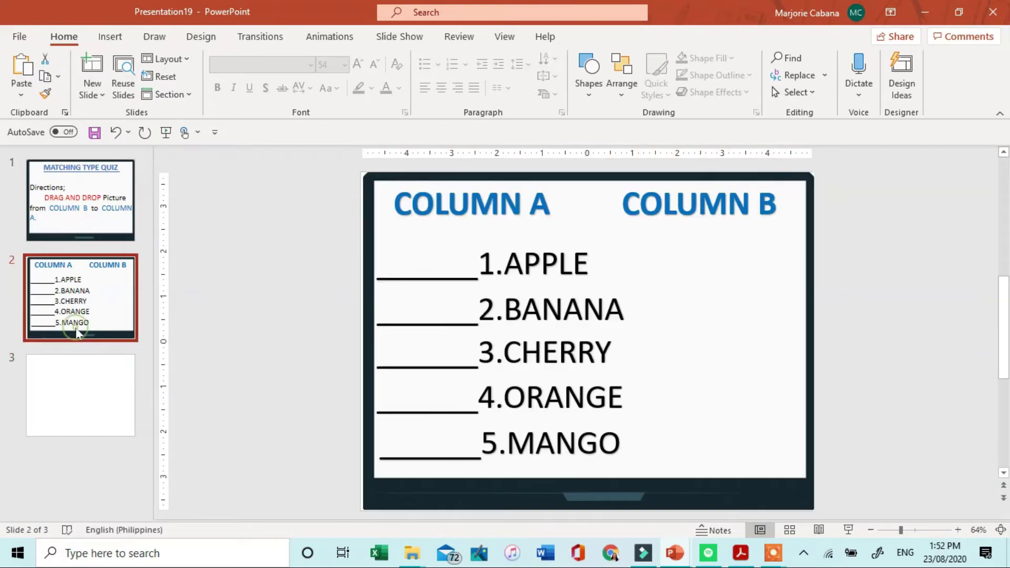
left_click(702, 219)
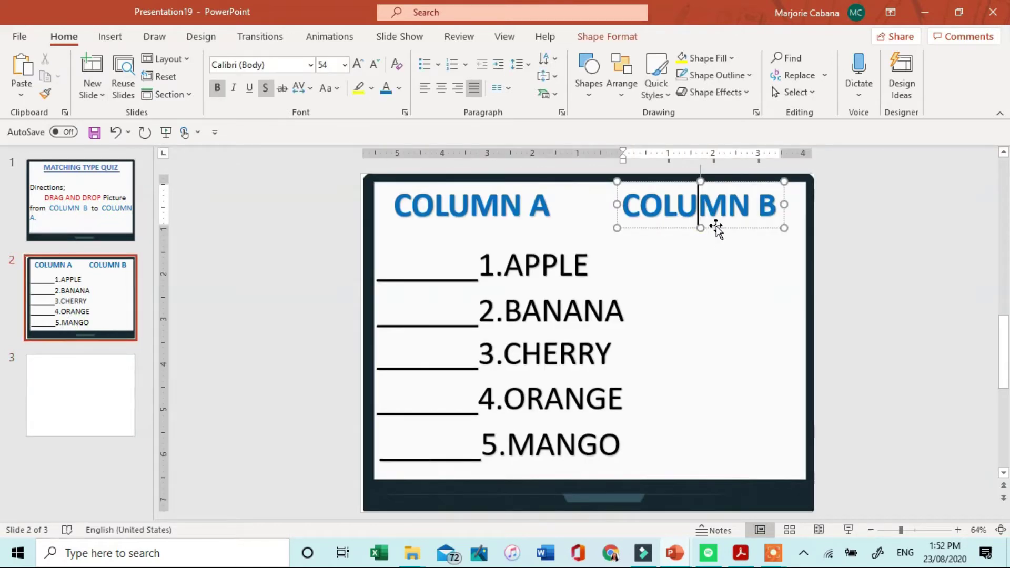
left_click_drag(721, 227, 740, 221)
left_click(887, 226)
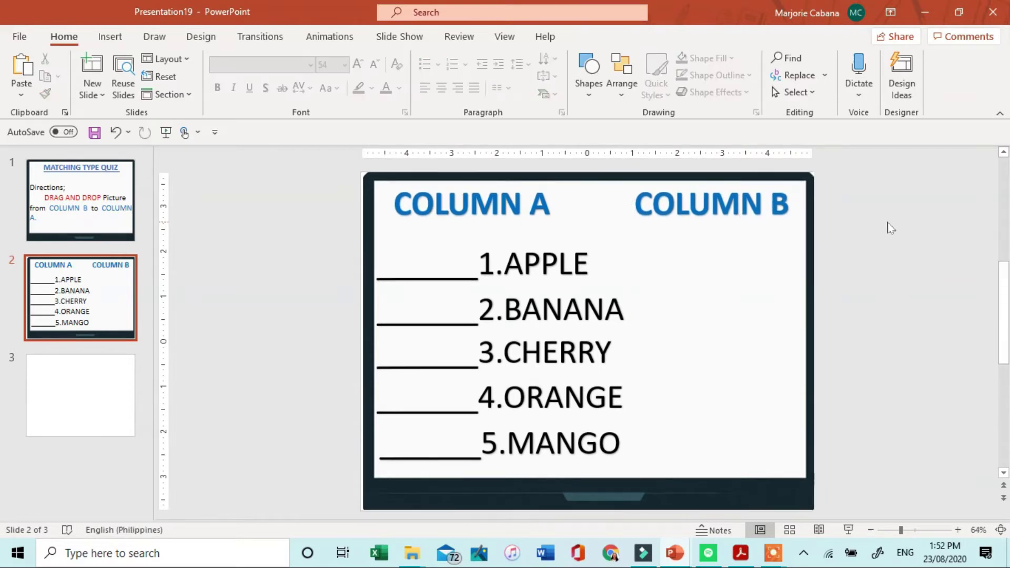
- Select every object on slide 2, including the laptop picture, and choose Save as Picture
key("ctrl+a")
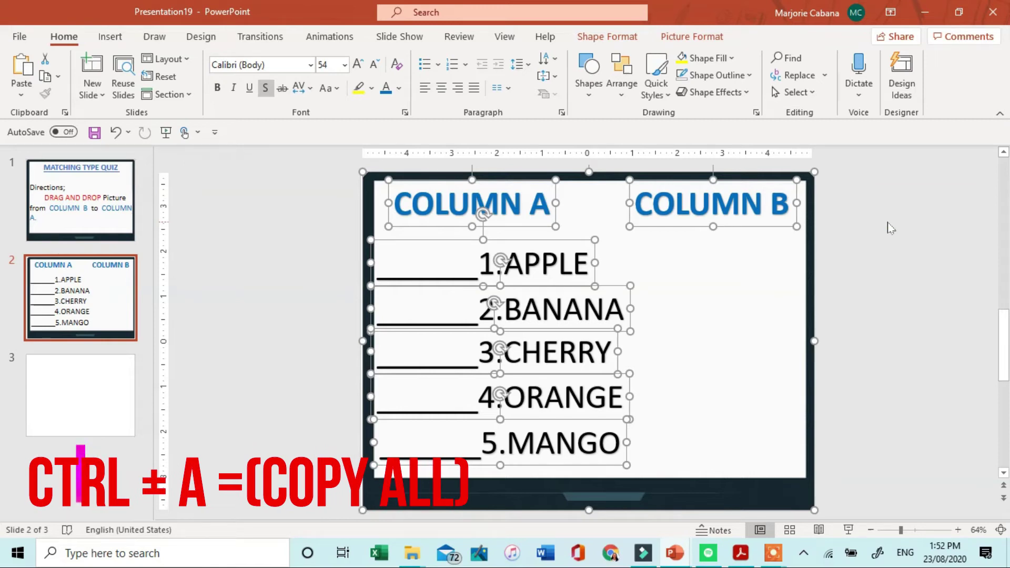
left_click(744, 273, "shift")
left_click(744, 273, "shift")
right_click(746, 277)
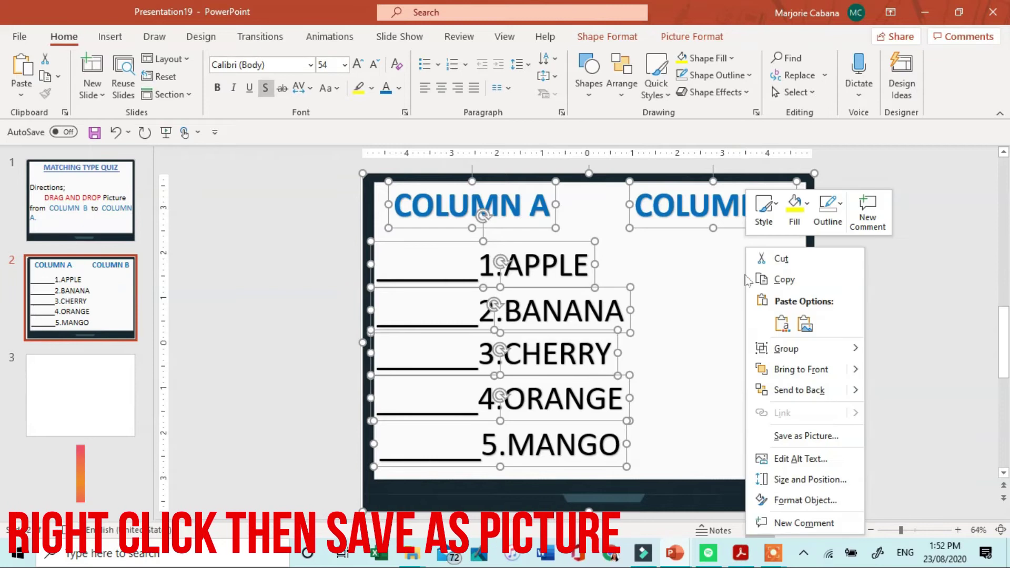
left_click(784, 442)
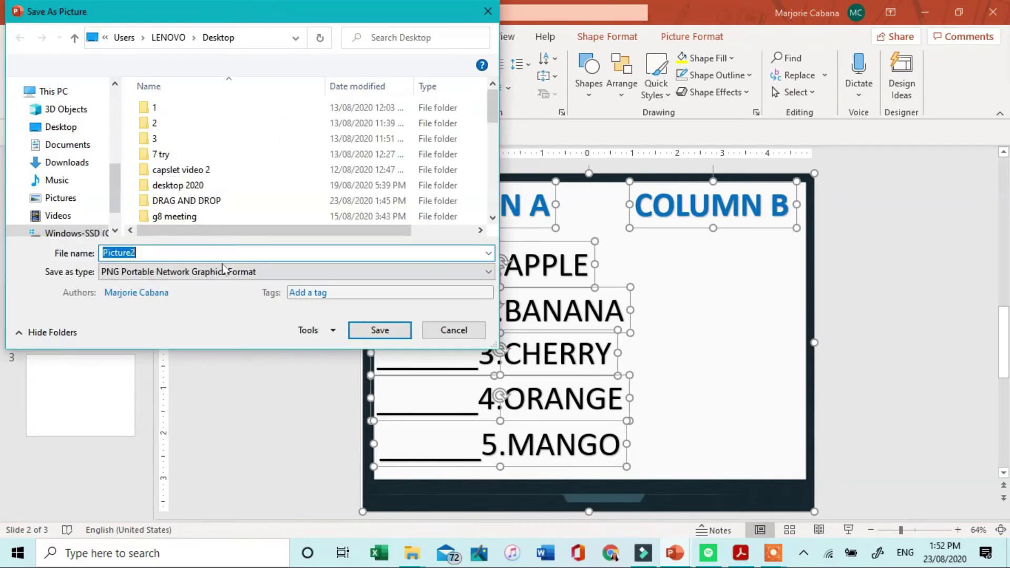
- Save the PNG picture in the DRAG AND DROP folder, then deselect and switch to blank slide 3
double_click(276, 201)
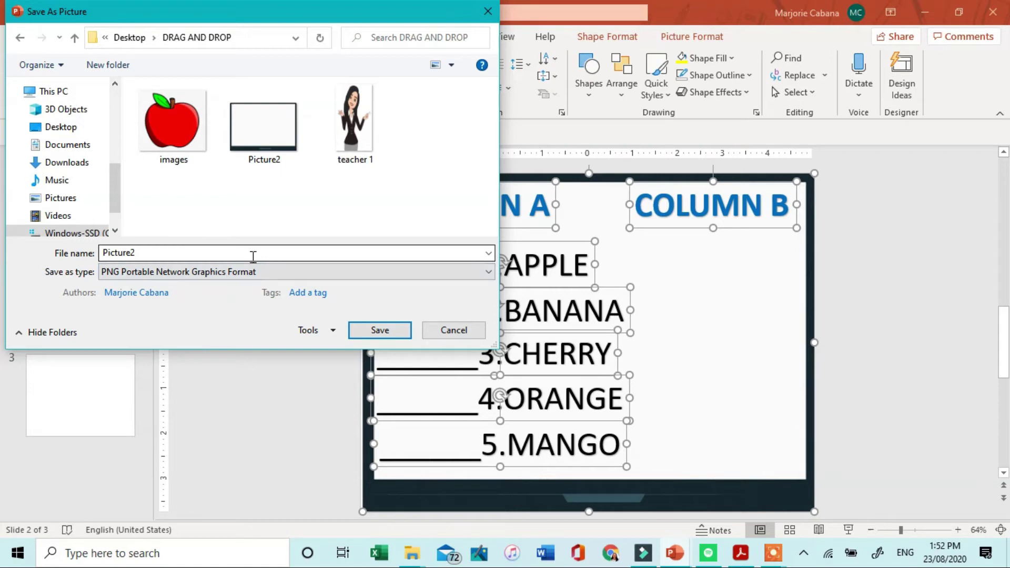
double_click(229, 250)
type("COLUMN")
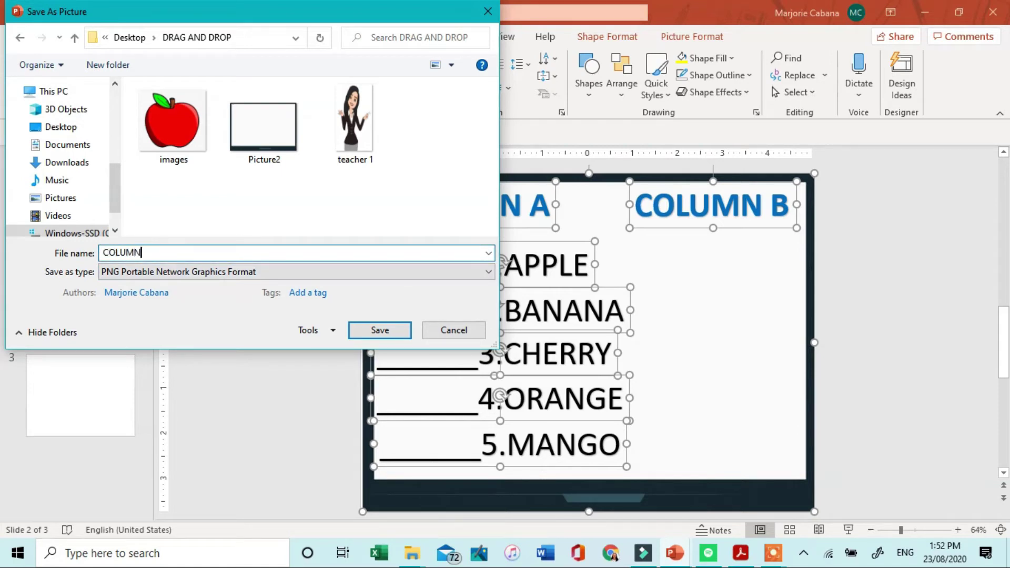
left_click(362, 331)
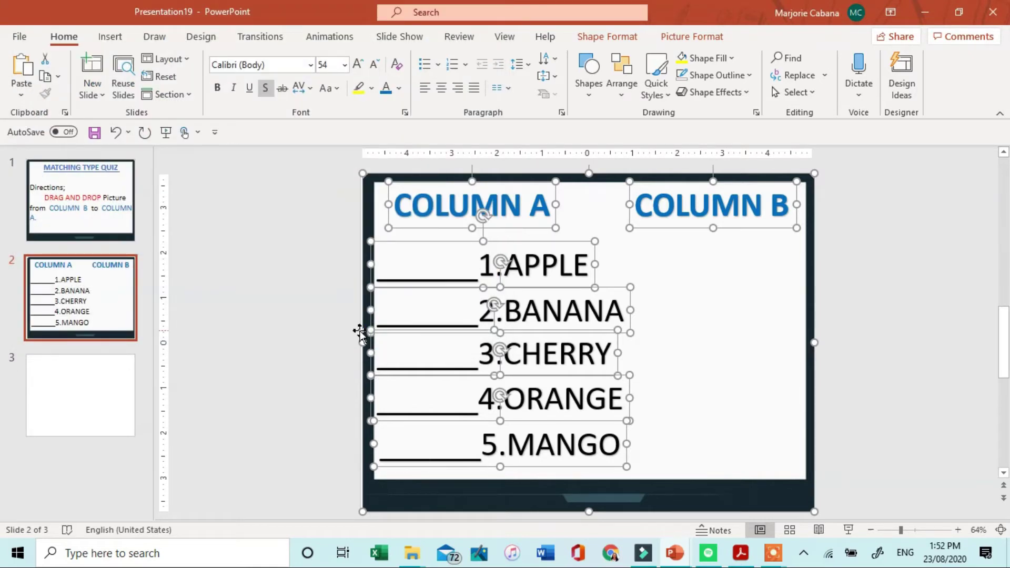
left_click(249, 331)
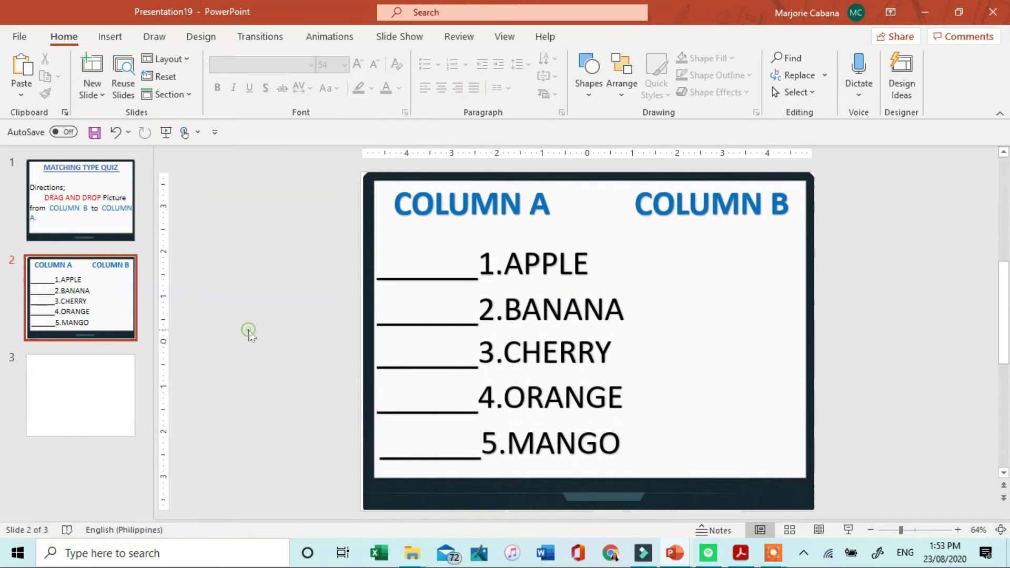
left_click(115, 388)
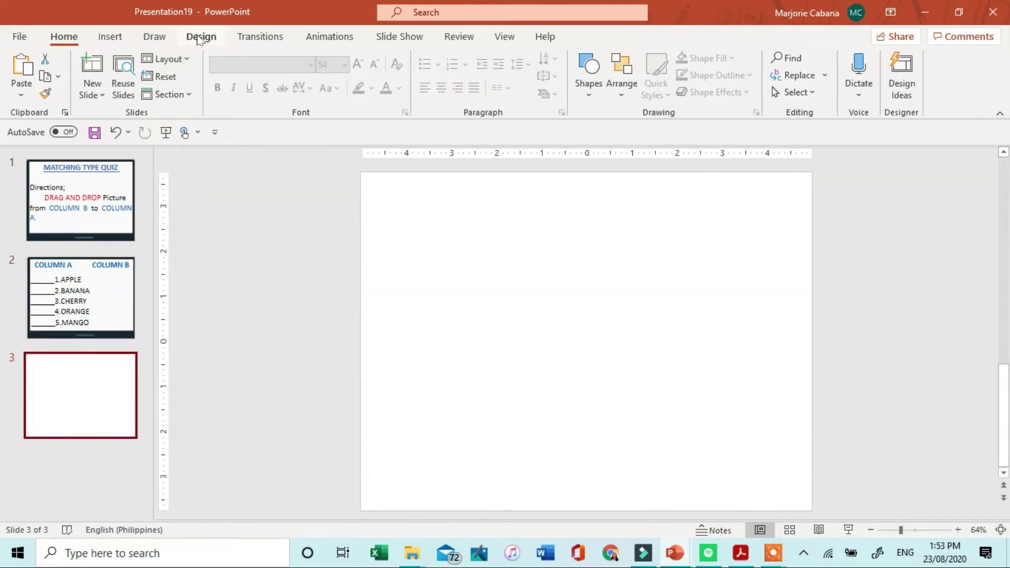
- Set slide 3's background to a picture fill using the COLUMN image file
left_click(200, 38)
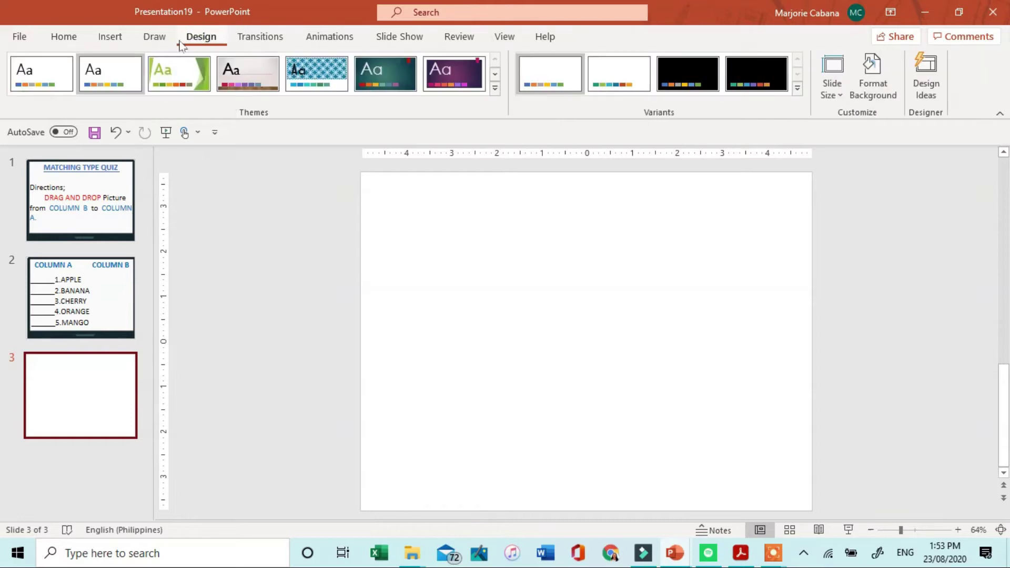
left_click(866, 85)
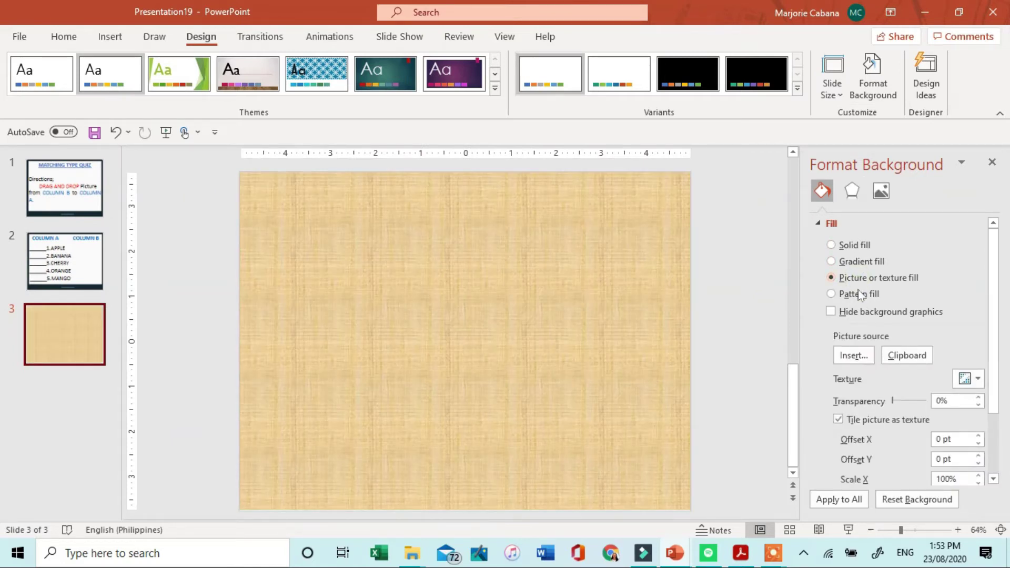
left_click(843, 358)
left_click(538, 232)
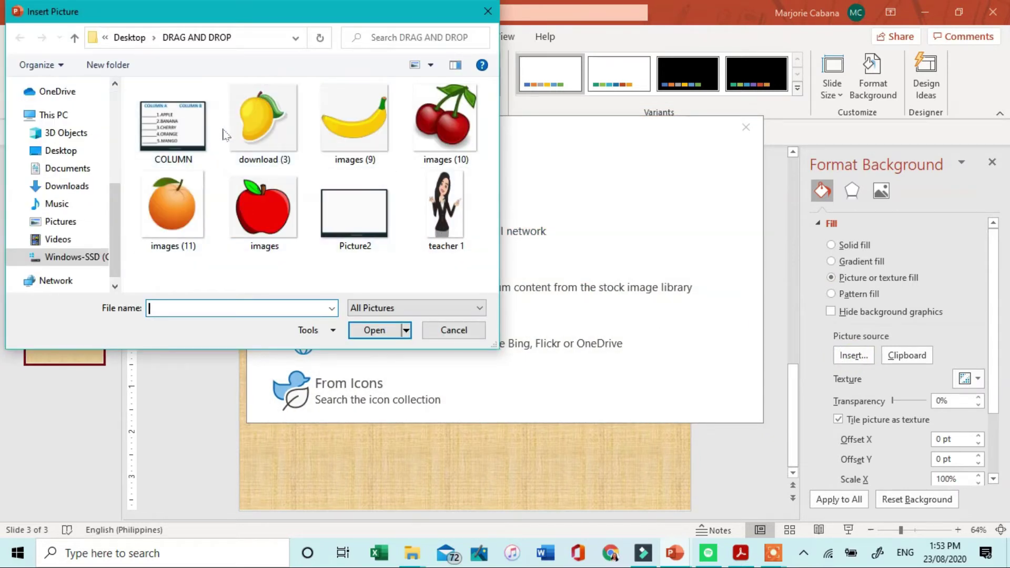
left_click(187, 126)
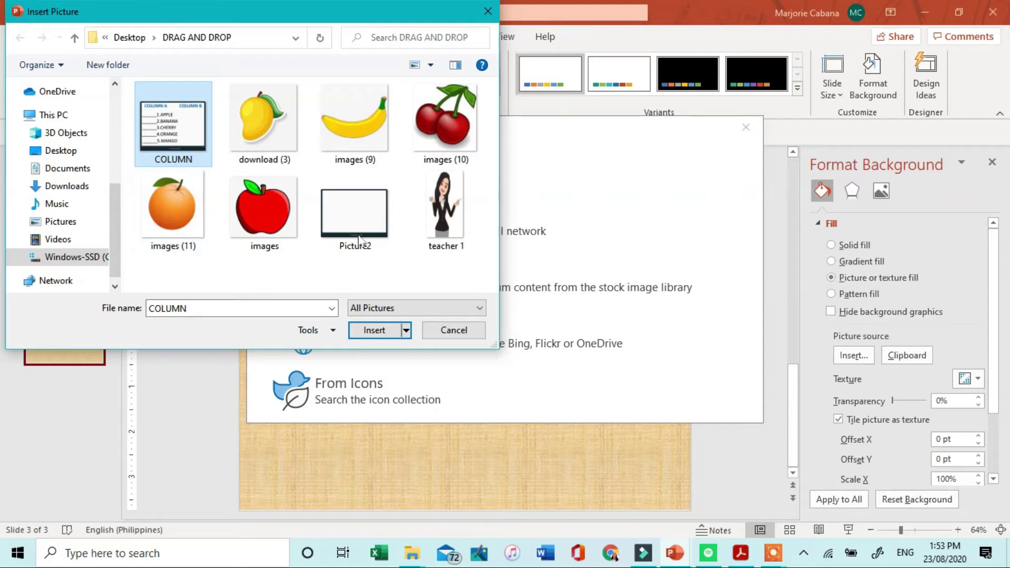
left_click(374, 329)
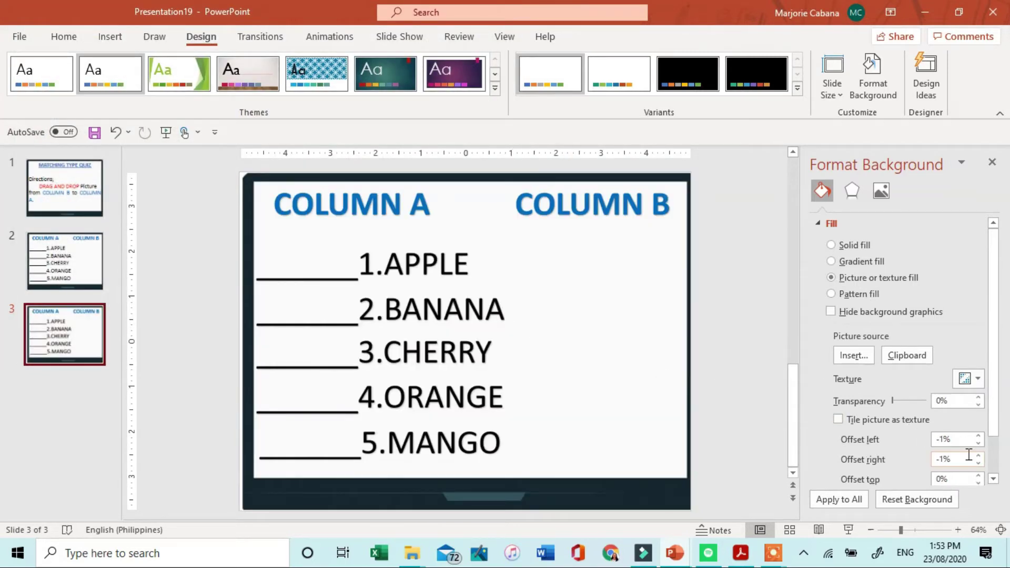
- Set the background picture offsets to -1% left and 1% right
left_click(978, 463)
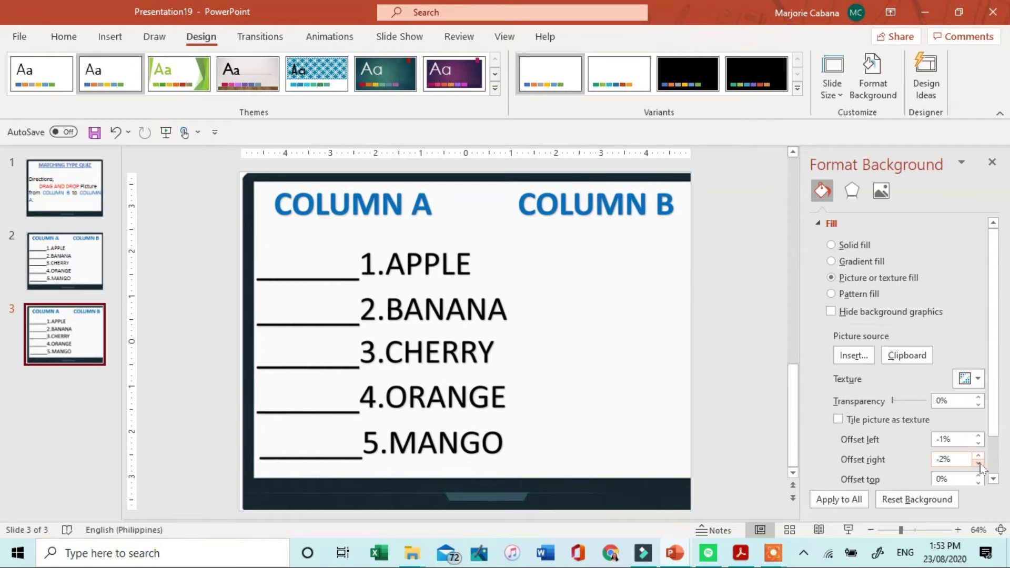
left_click(978, 456)
left_click(978, 456)
left_click(978, 456)
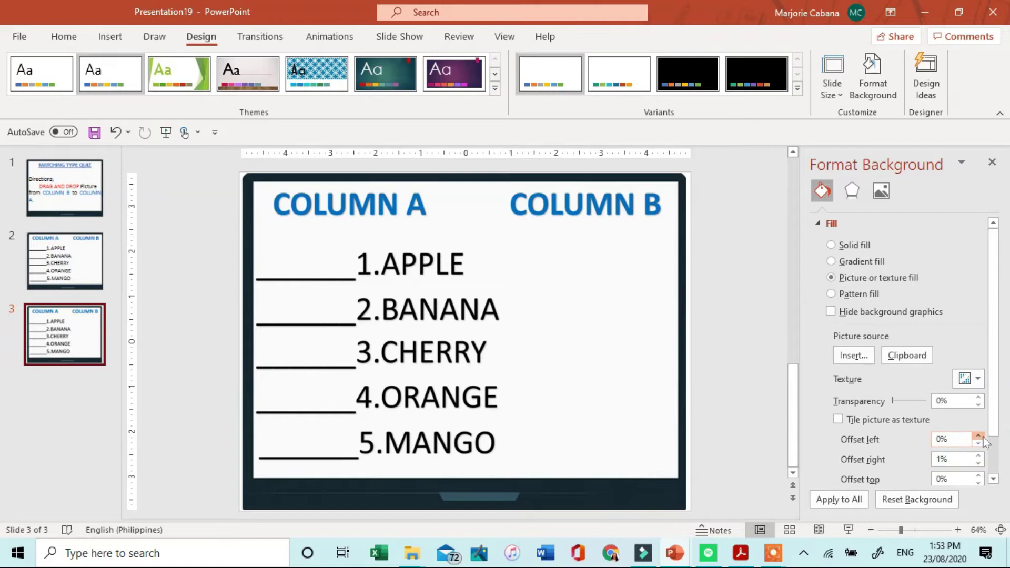
left_click(978, 436)
left_click(978, 443)
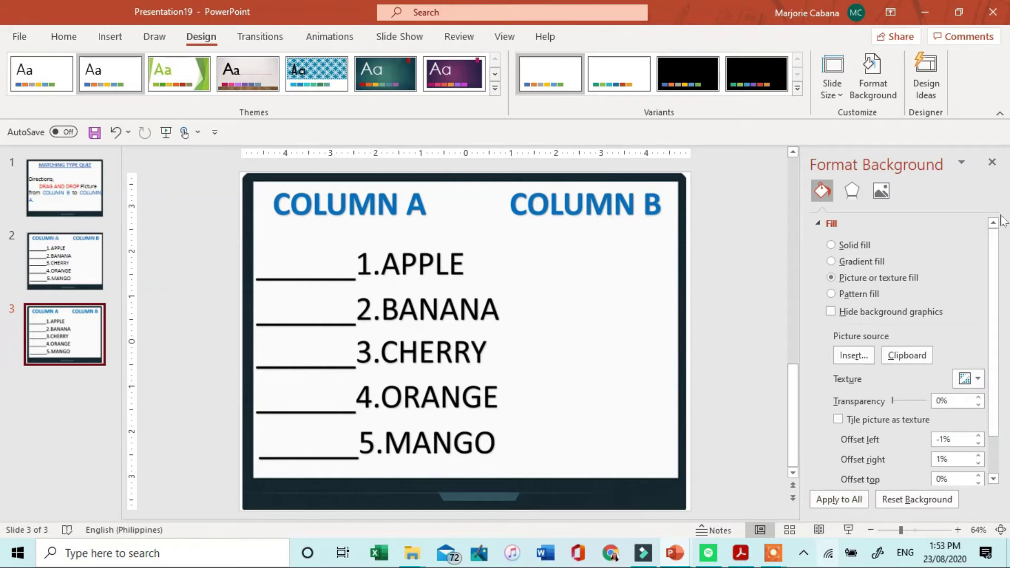
left_click(992, 162)
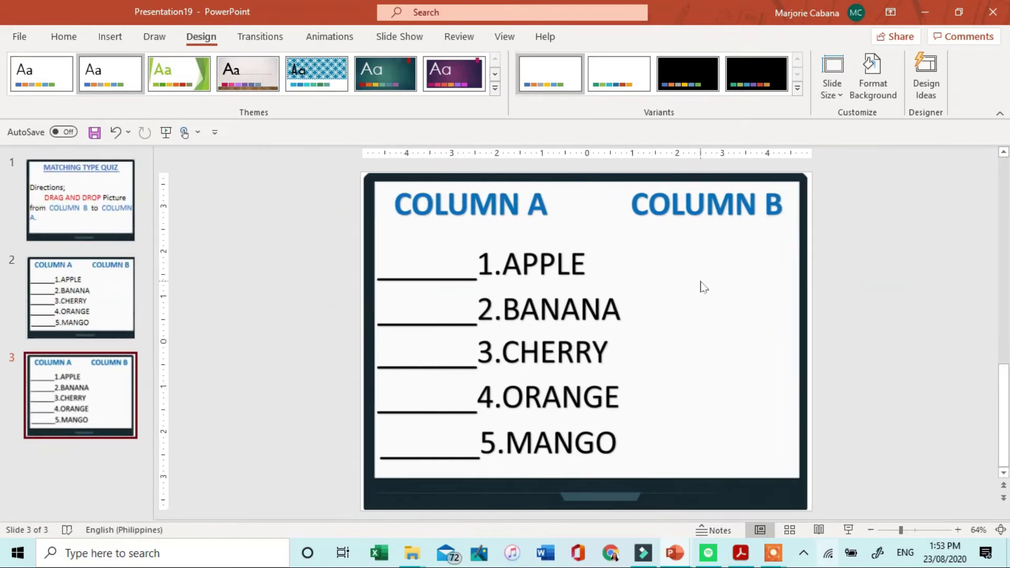
- Insert the mango picture from this computer and place it under the COLUMN B heading
left_click_drag(699, 284, 429, 192)
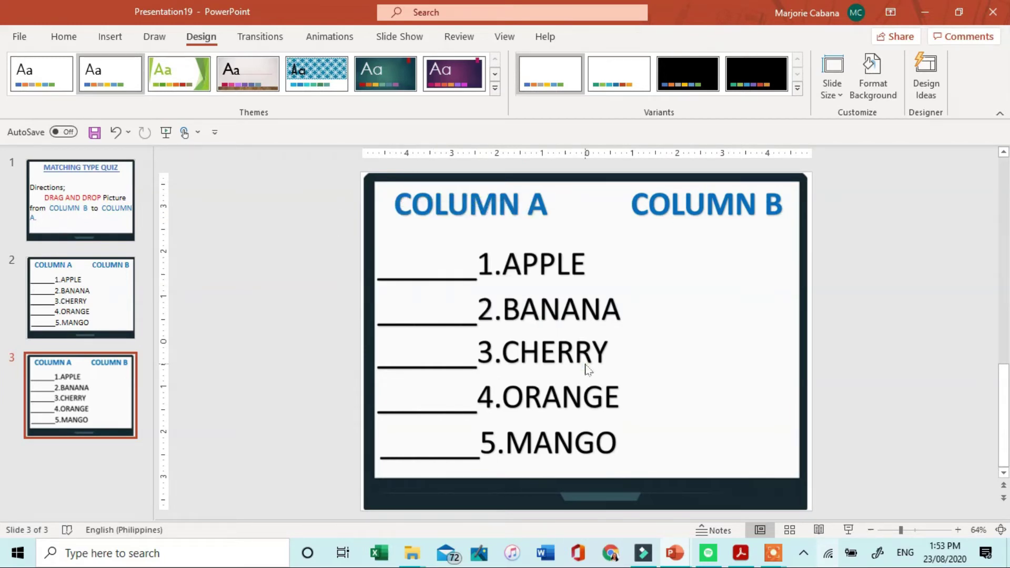
left_click(106, 38)
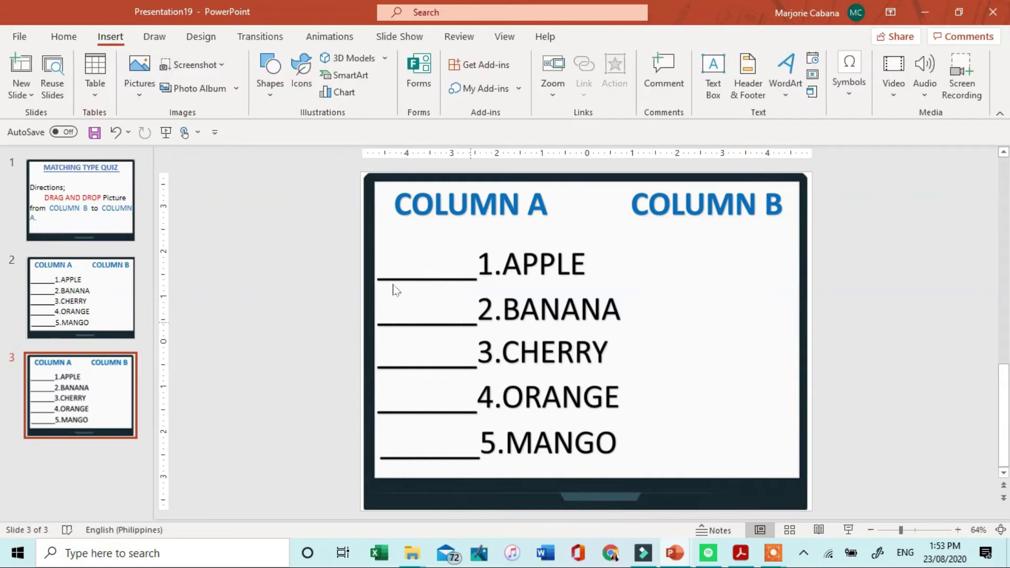
left_click(131, 85)
left_click(152, 136)
left_click(249, 131)
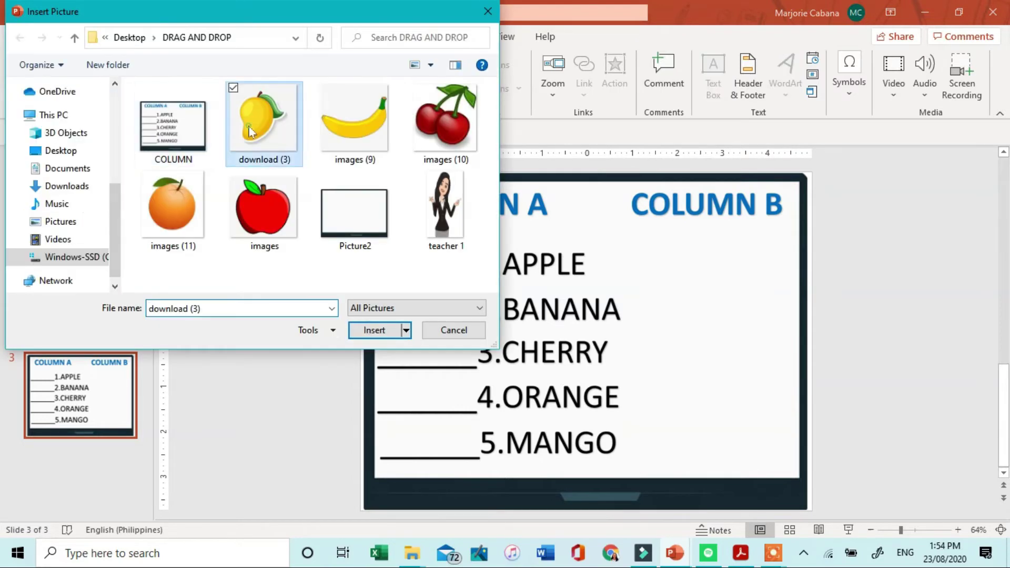
left_click(374, 330)
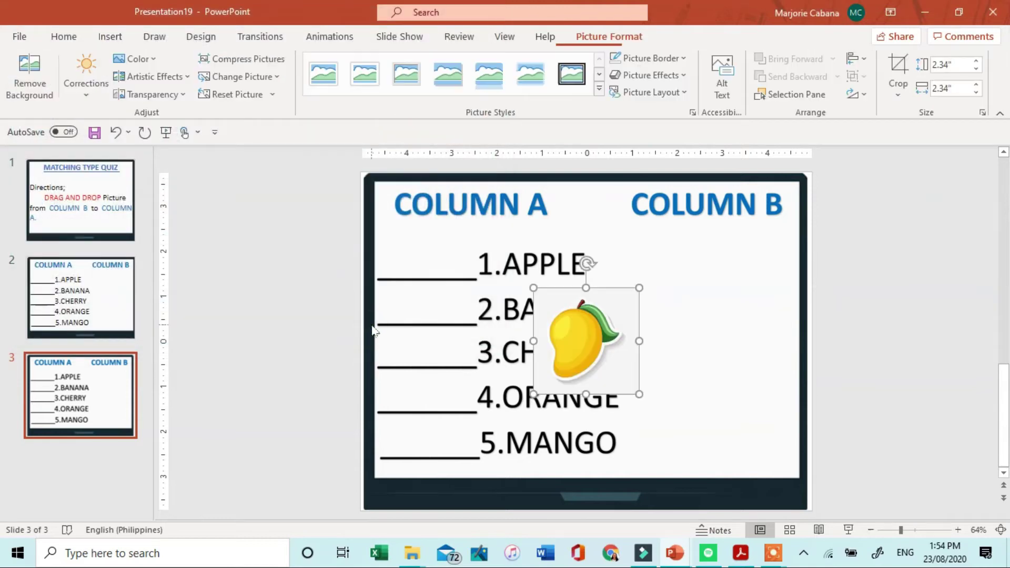
left_click_drag(619, 349, 738, 285)
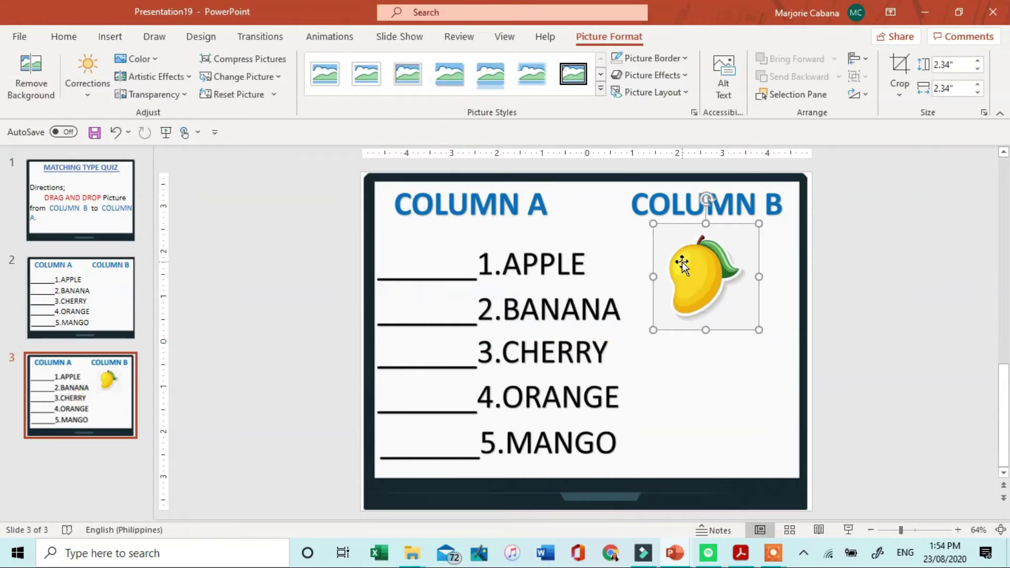
- Remove the mango's background, crop its edges, and shrink it to about 1.43" by 1.28"
left_click(51, 99)
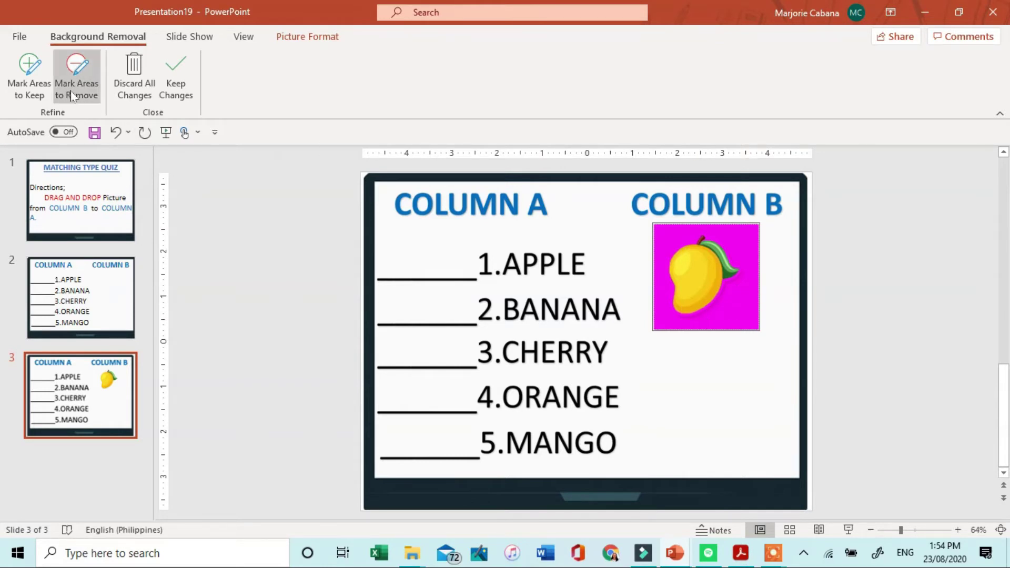
left_click(177, 68)
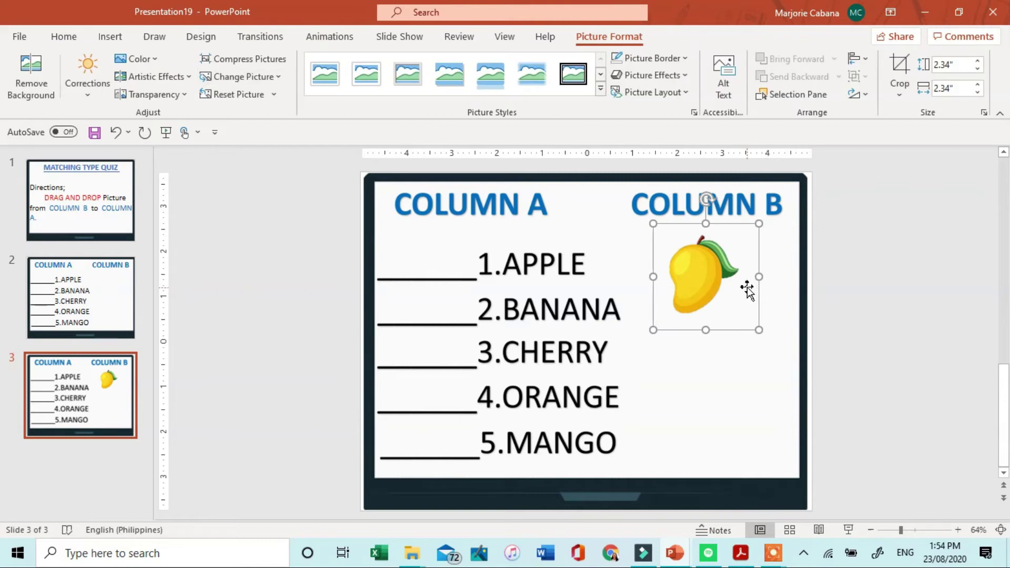
left_click(899, 71)
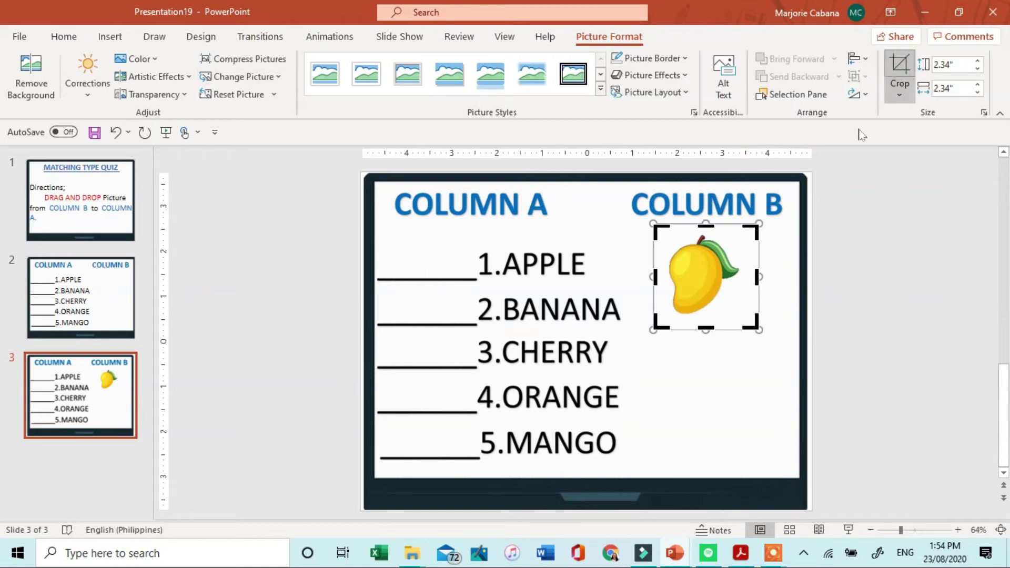
left_click_drag(759, 330, 741, 324)
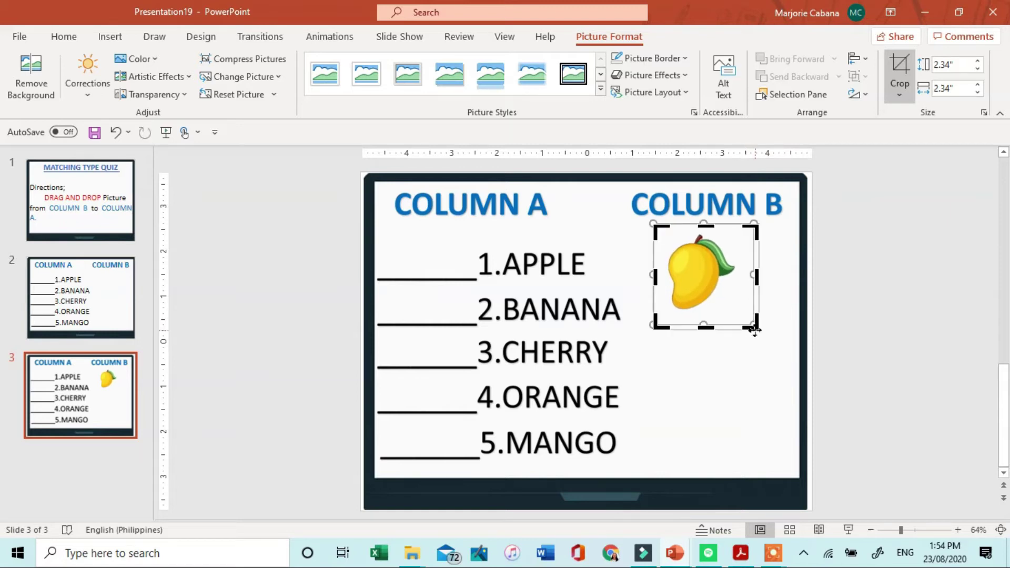
mouse_move(754, 327)
left_mouse_down()
mouse_move(733, 309)
mouse_move(739, 316)
left_mouse_up()
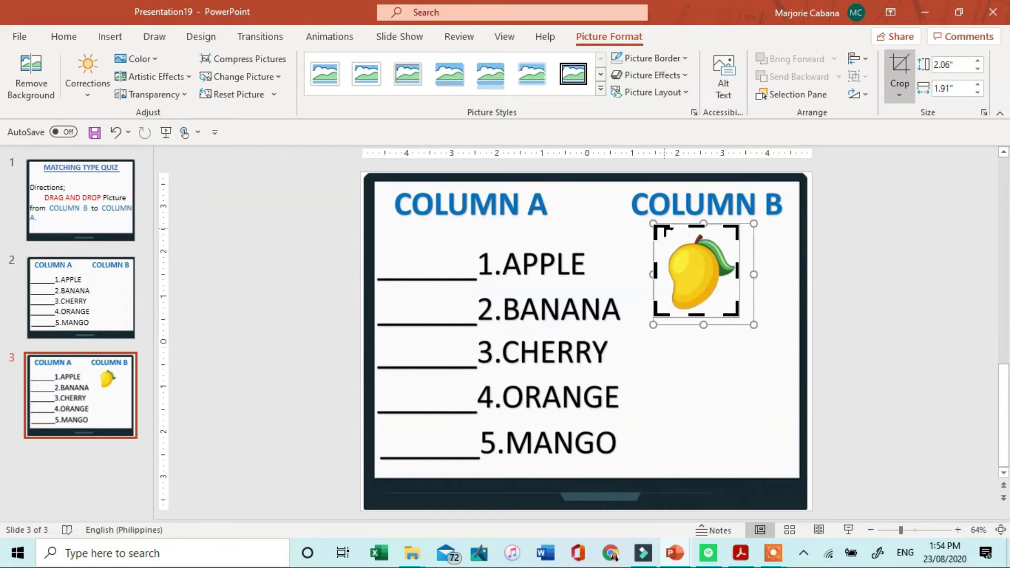
left_click_drag(658, 226, 666, 235)
left_click(894, 74)
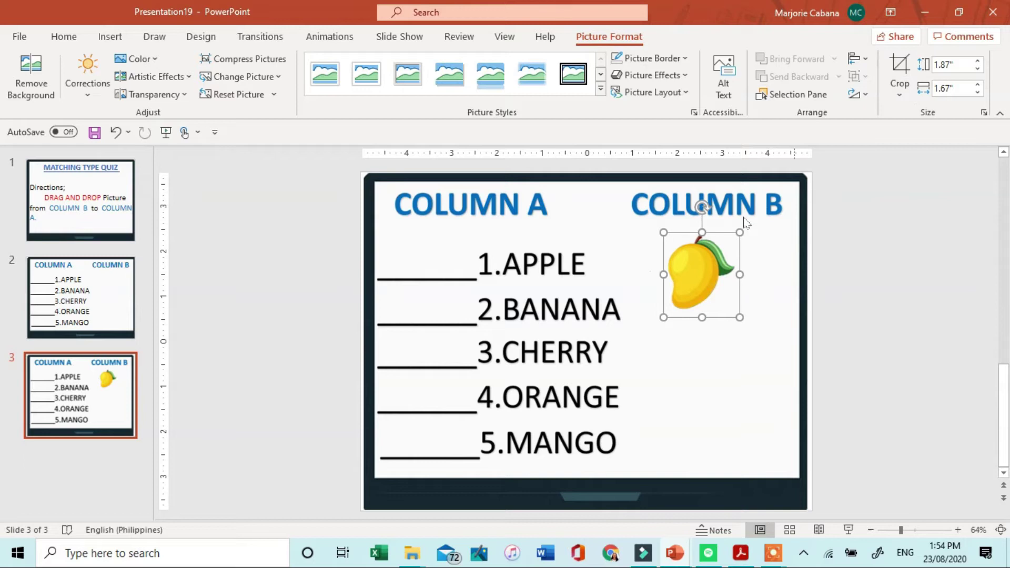
left_click_drag(666, 317, 698, 272)
left_click(516, 327)
left_click(697, 272)
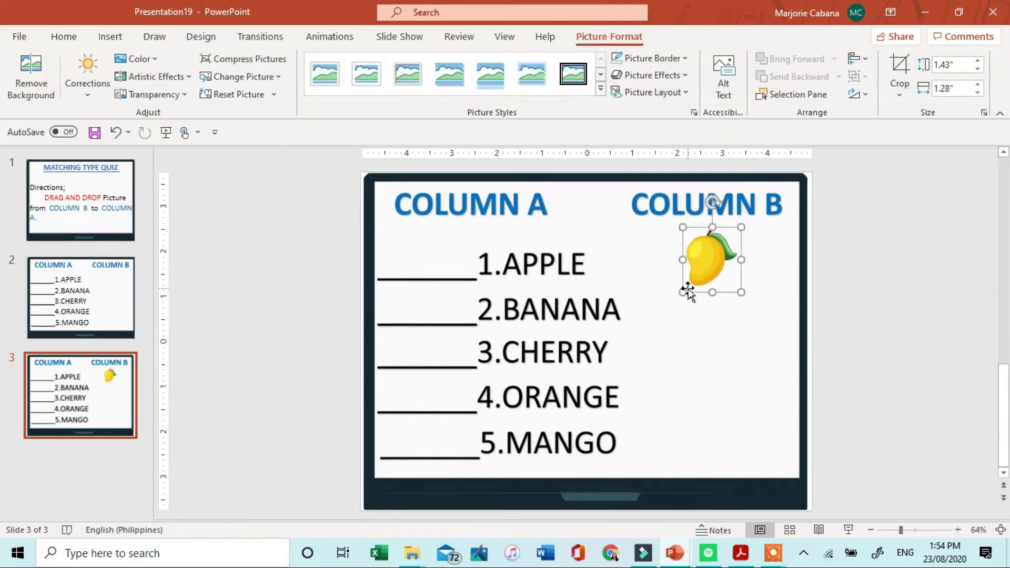
left_click(660, 304)
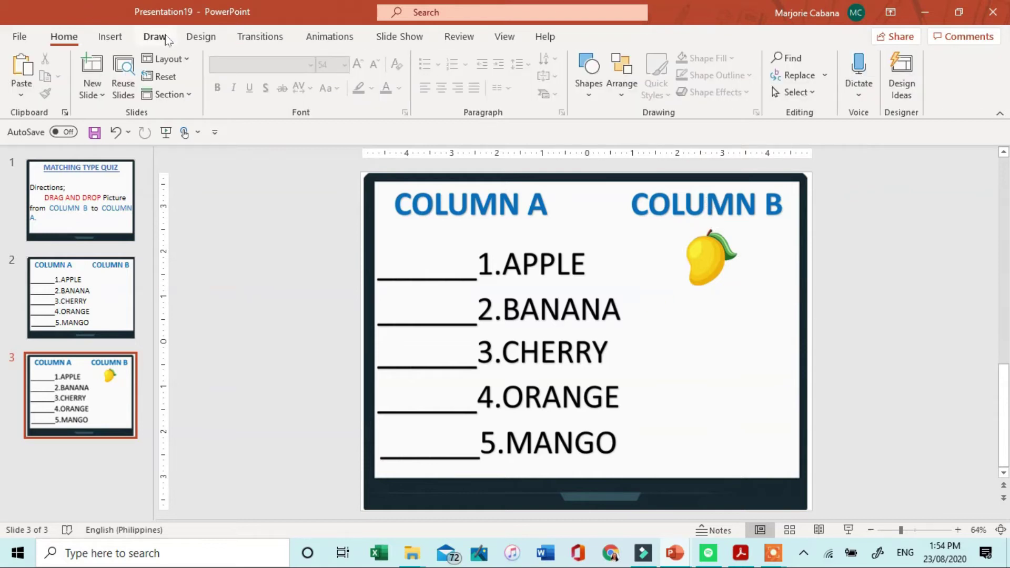
- Add a text box reading A beside the mango picture
left_click(110, 35)
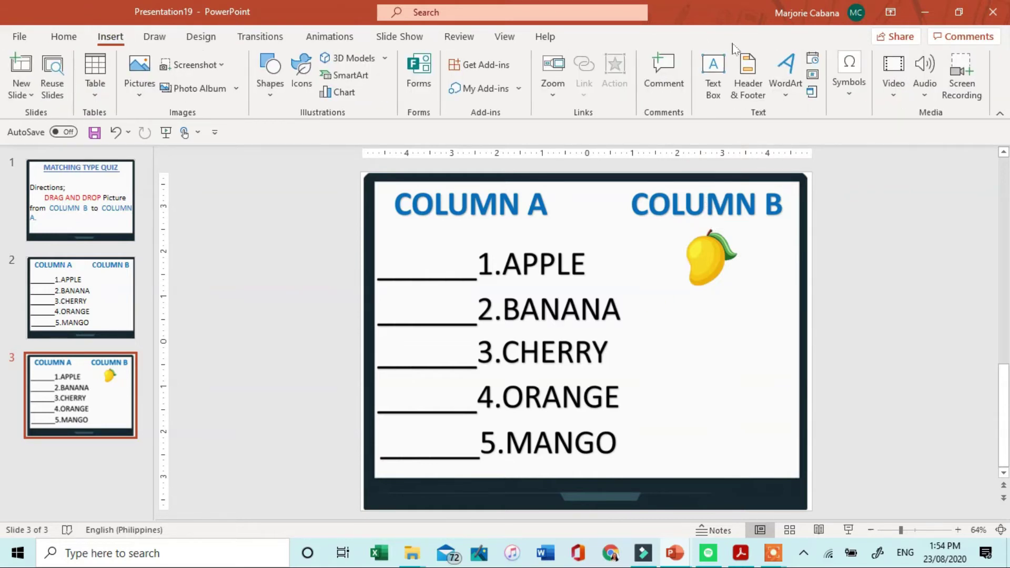
left_click(705, 70)
left_click(678, 258)
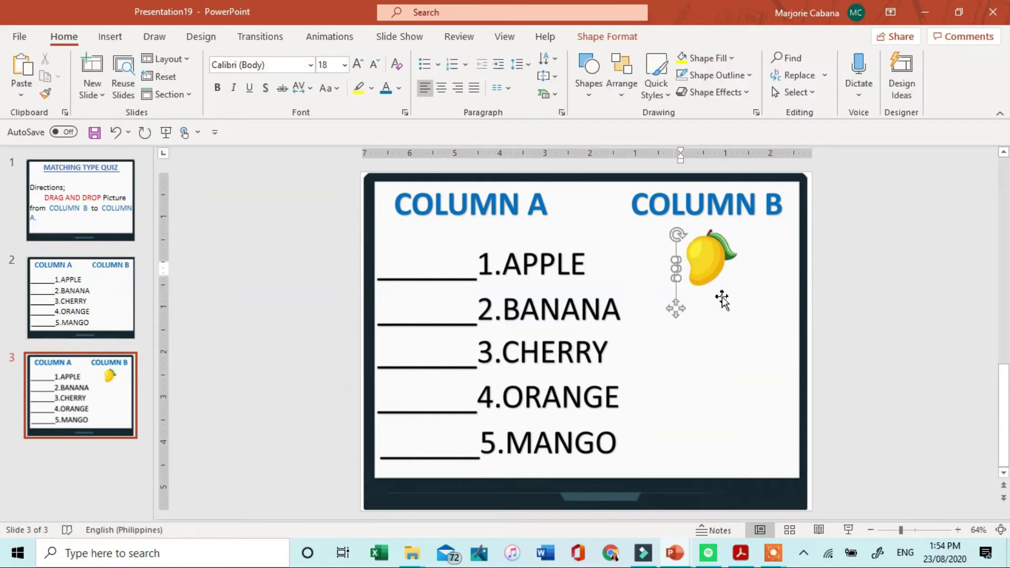
type("A")
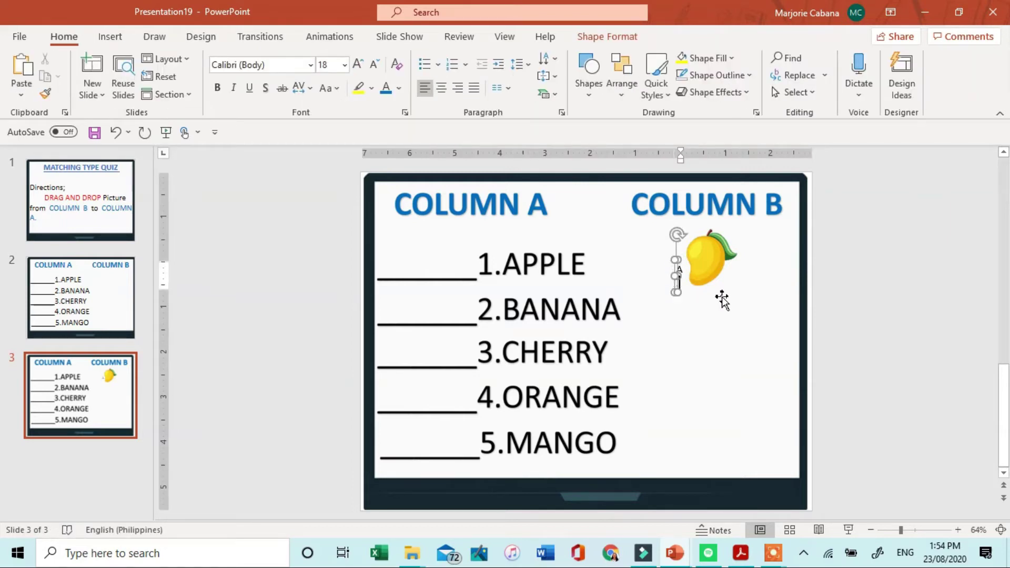
- Enlarge the A. label to 28 pt Aharoni and widen its box to fit one line
left_click(672, 274)
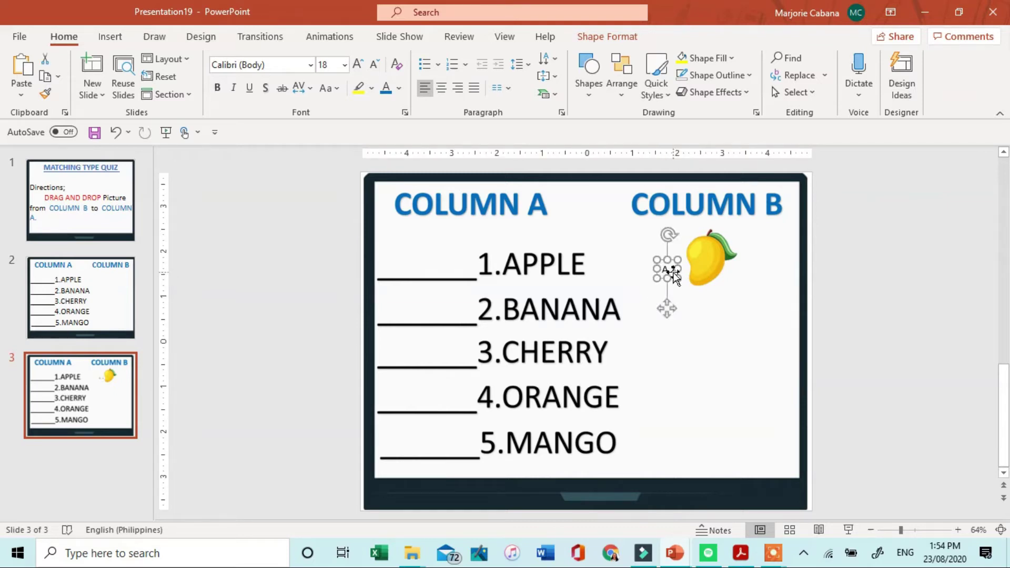
double_click(671, 269)
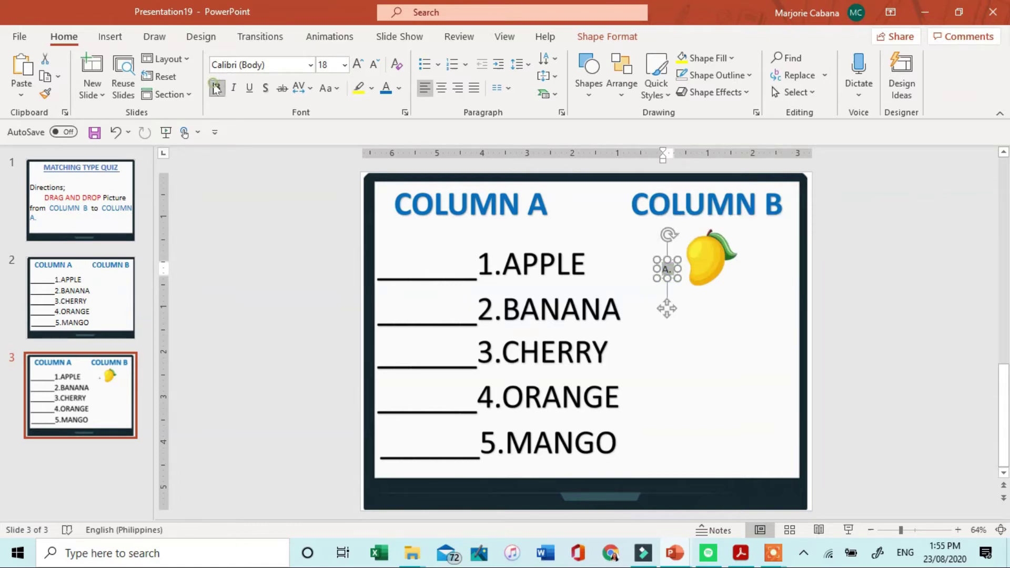
left_click(310, 66)
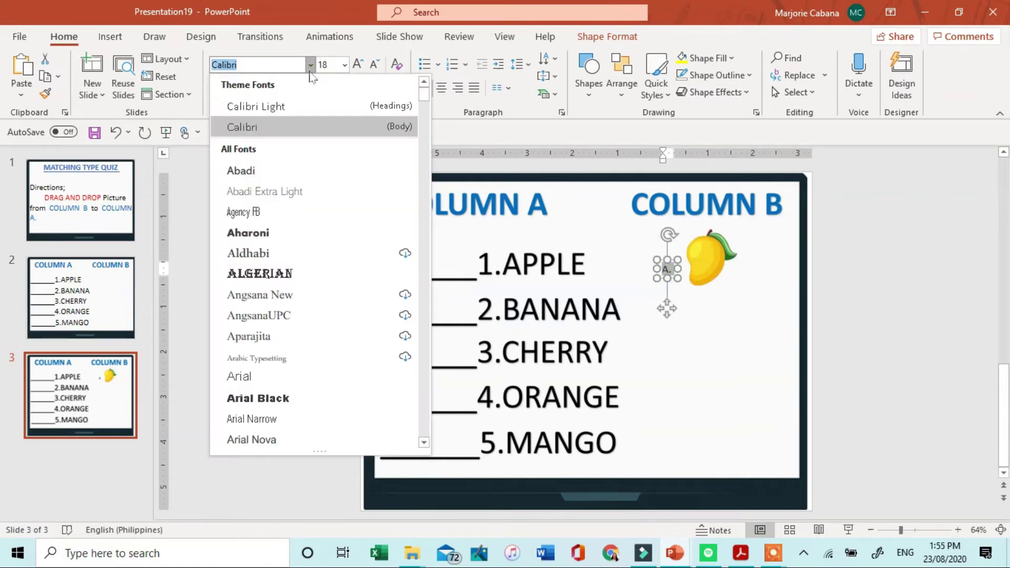
left_click(281, 227)
left_click(357, 65)
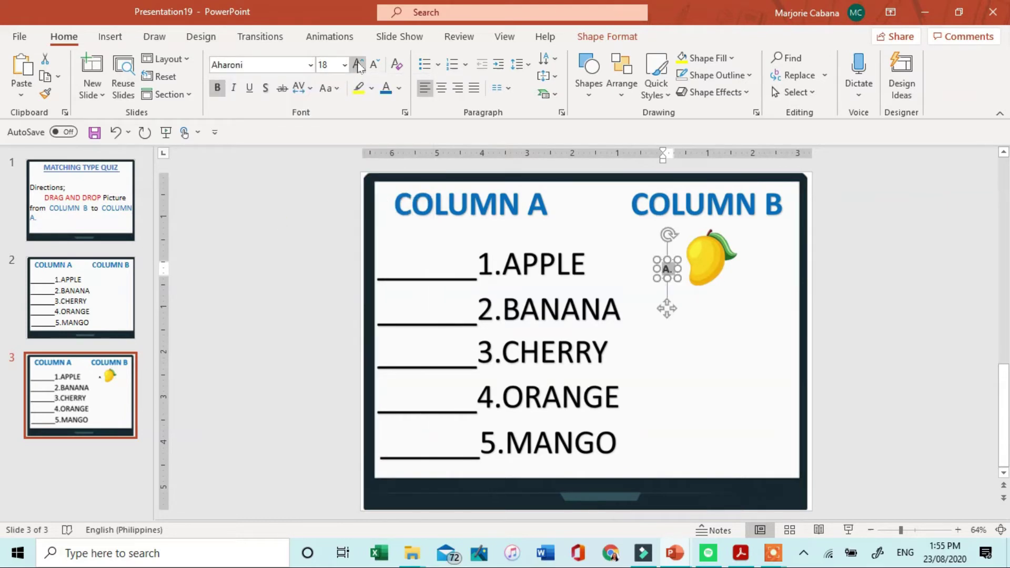
left_click(358, 64)
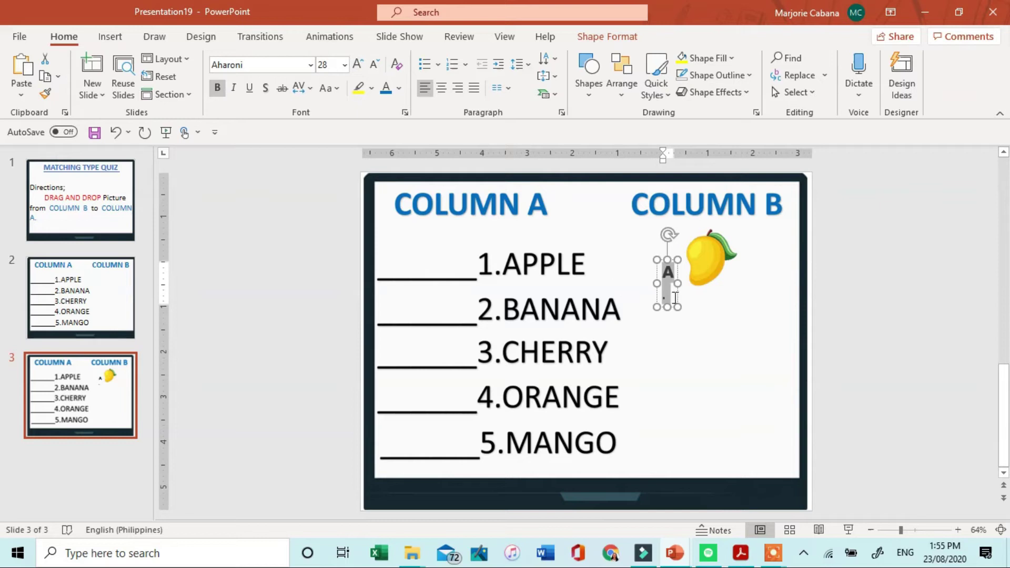
mouse_move(677, 284)
left_mouse_down()
mouse_move(691, 282)
mouse_move(684, 273)
left_mouse_up()
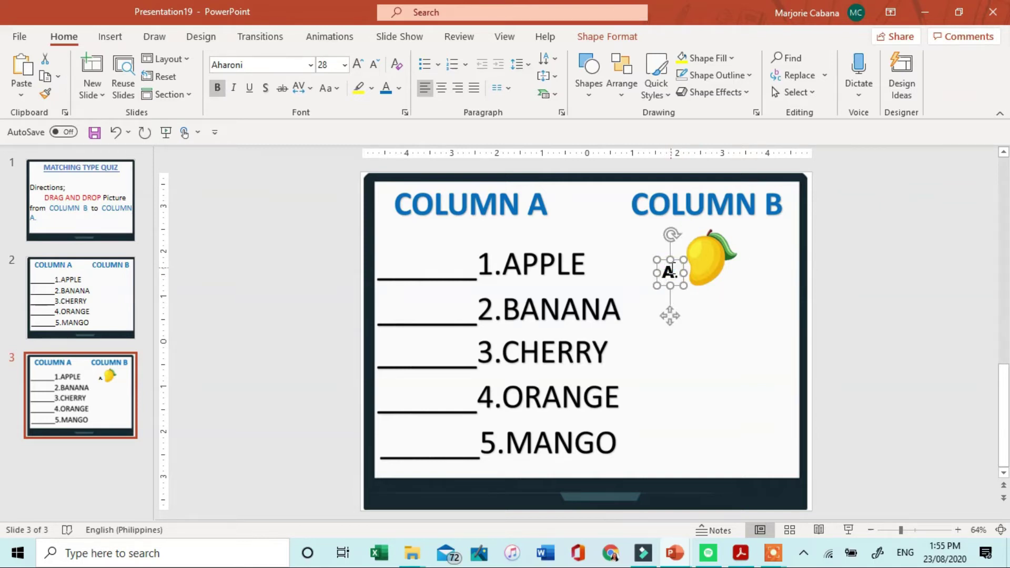
- Copy the A. label and paste a copy, narrowing the pasted box
left_click(693, 329)
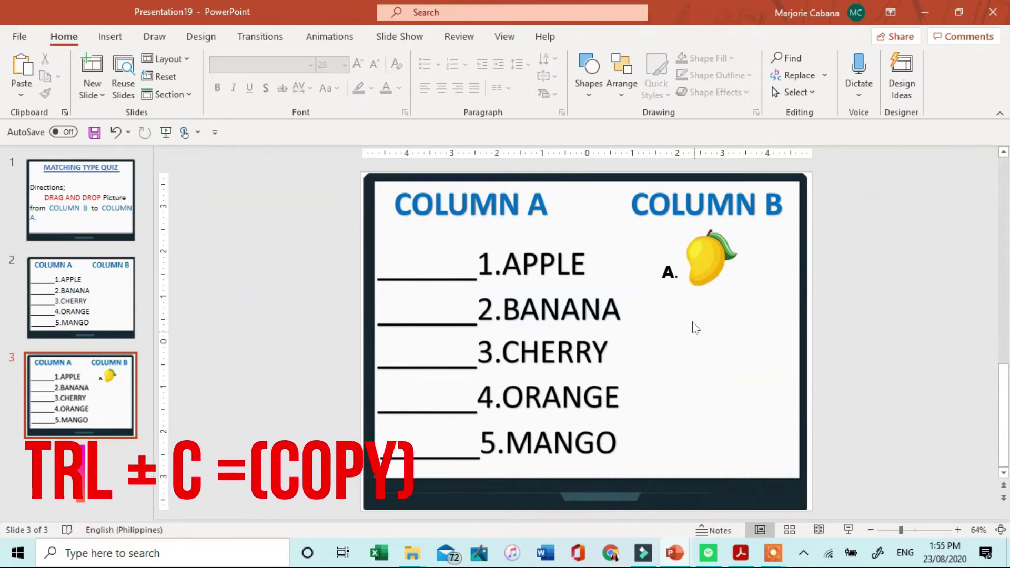
left_click(676, 279)
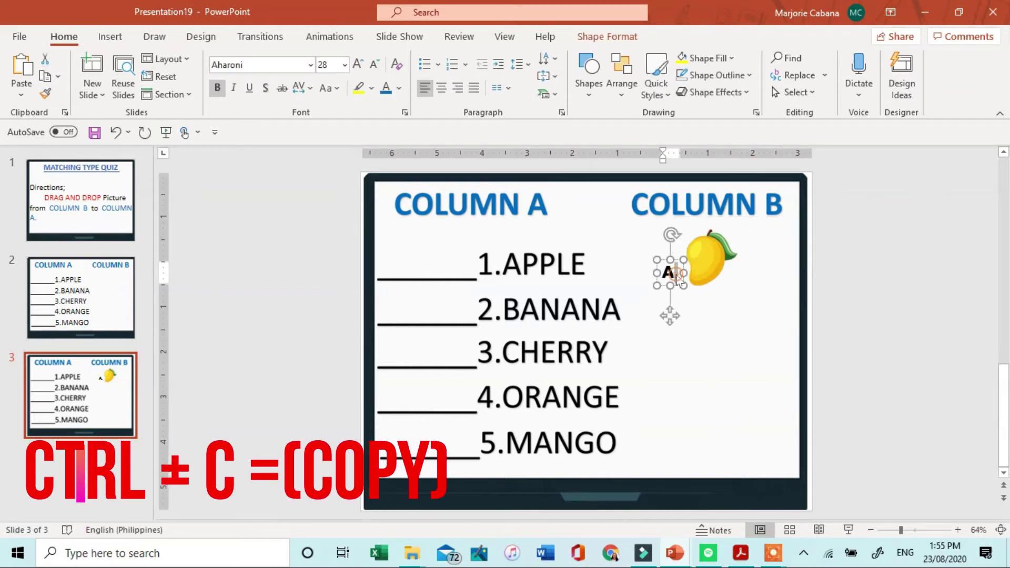
right_click(676, 280)
left_click(724, 167)
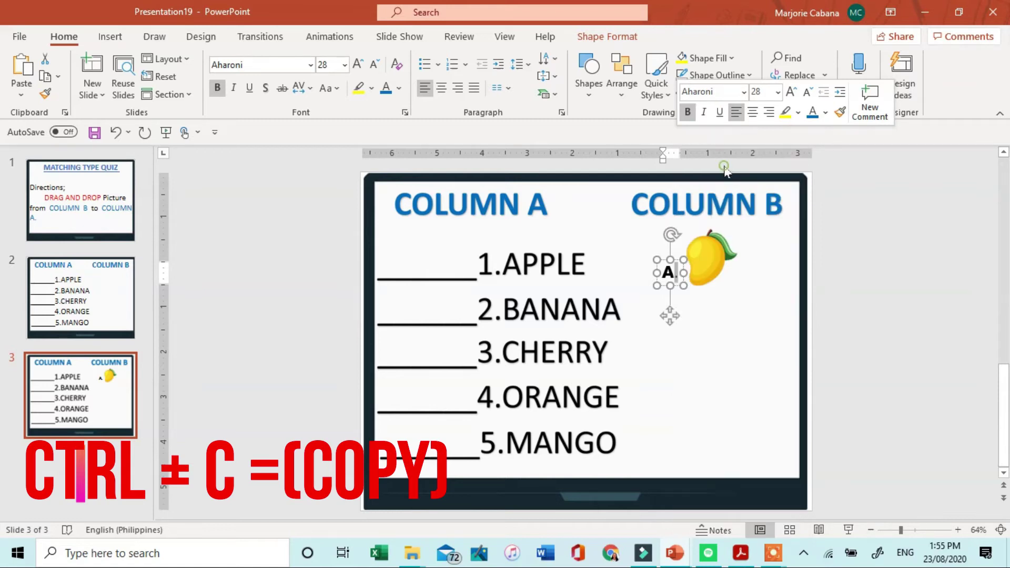
left_click(669, 371)
key("ctrl+v")
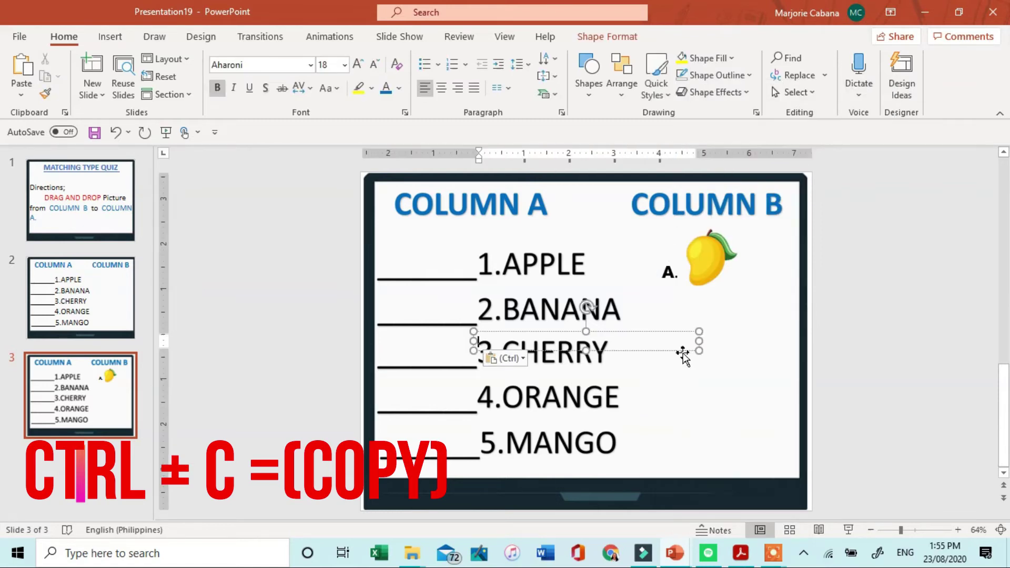
left_click_drag(698, 343, 522, 340)
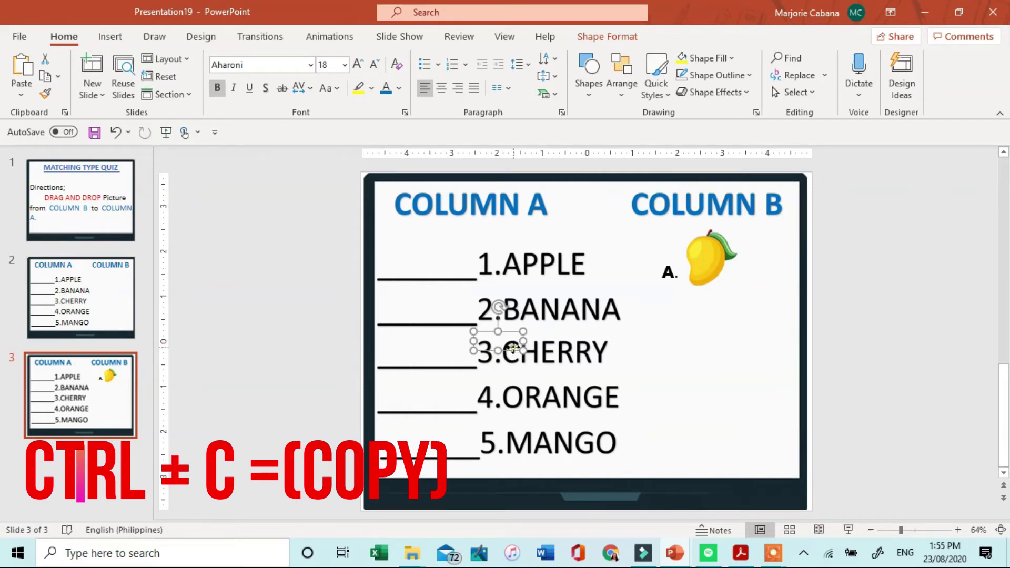
key("Escape")
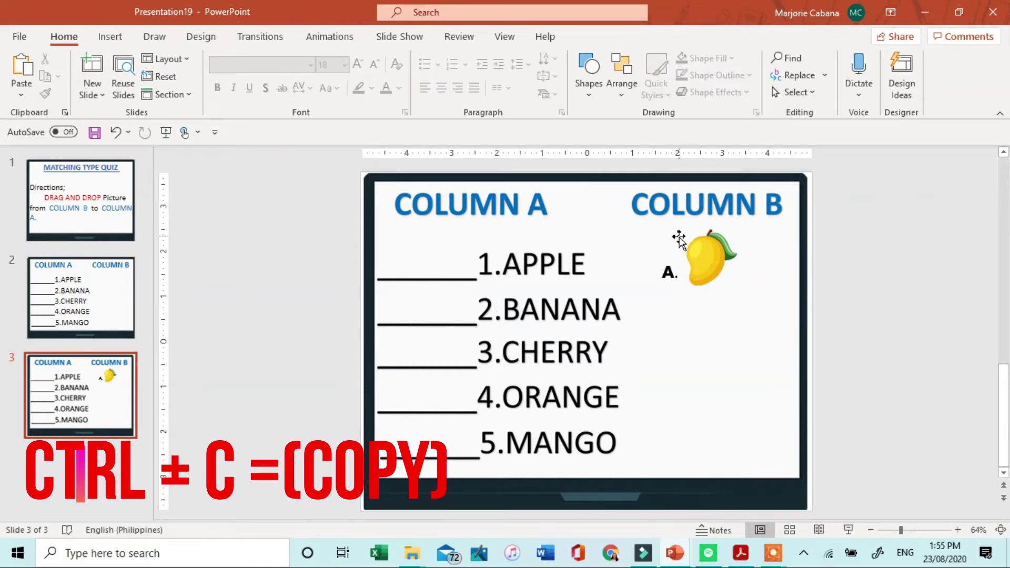
- Paste another A. label copy and move it down beside 3.CHERRY
left_click(664, 268)
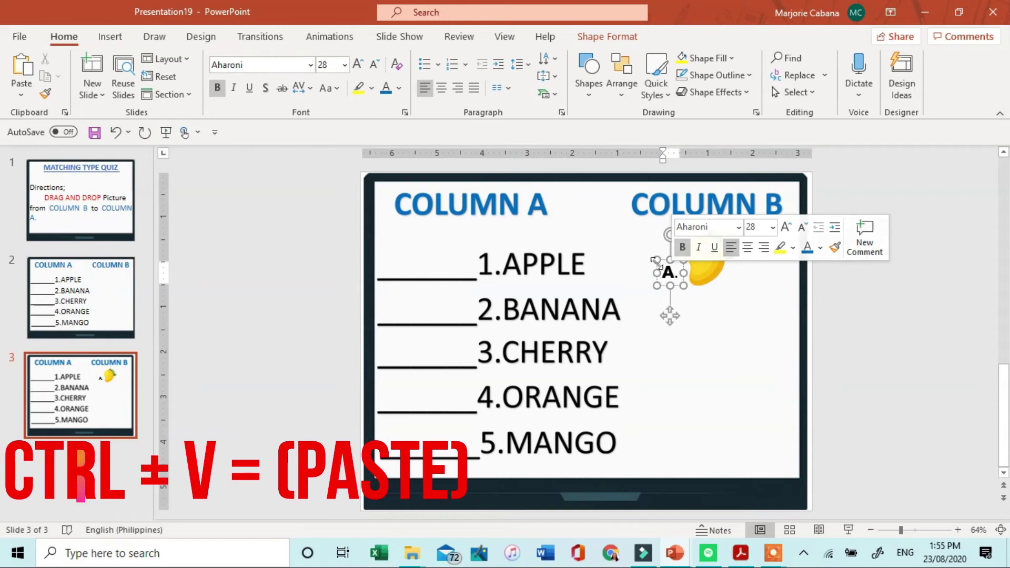
key("Escape")
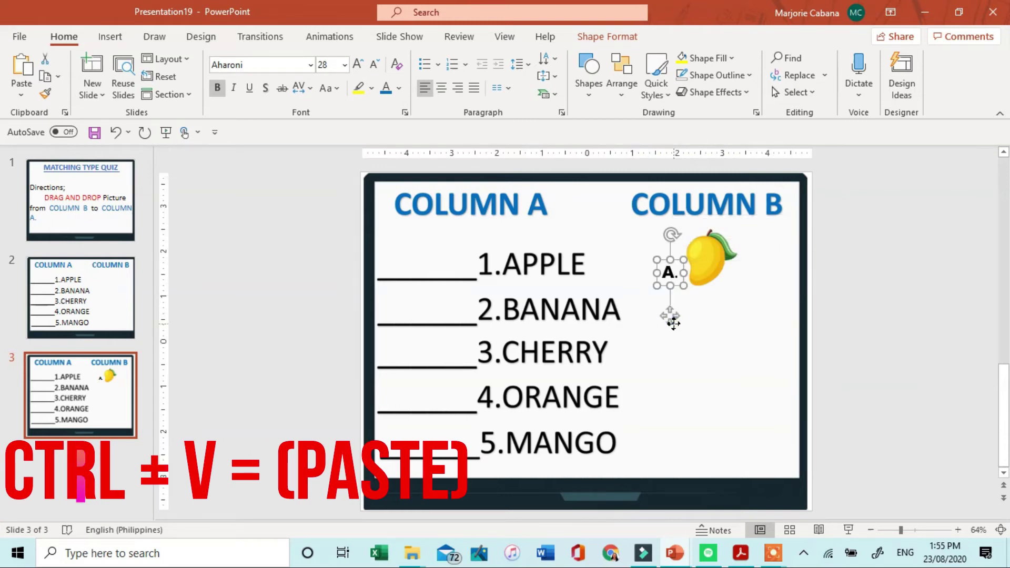
key("ctrl+v")
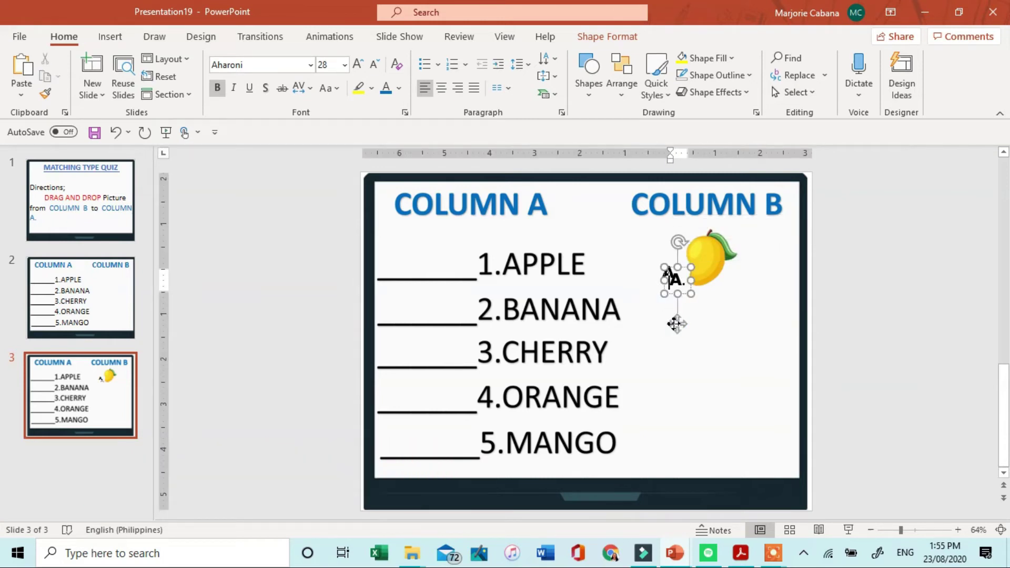
left_click(673, 323)
left_click_drag(674, 357, 647, 384)
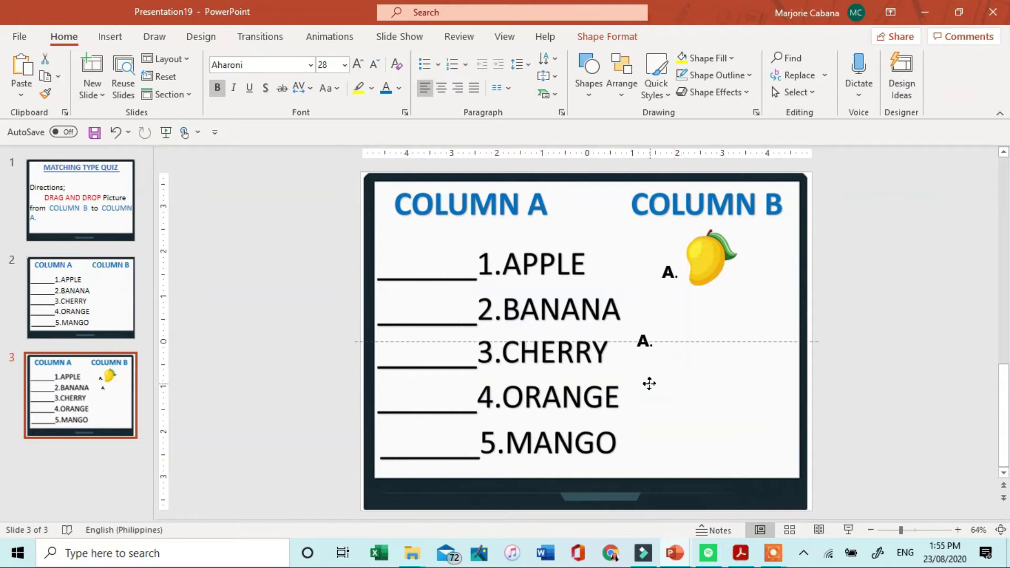
left_click(669, 273)
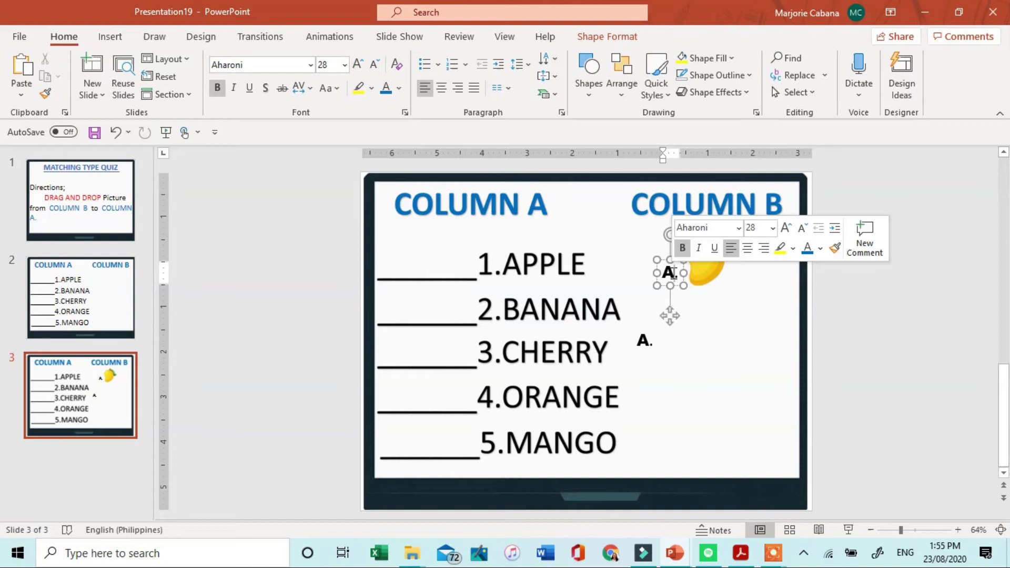
- Group the mango with its A. label, move it beside 1.APPLE, and shrink to about 1.36" by 1.69"
left_click(720, 267, "ctrl")
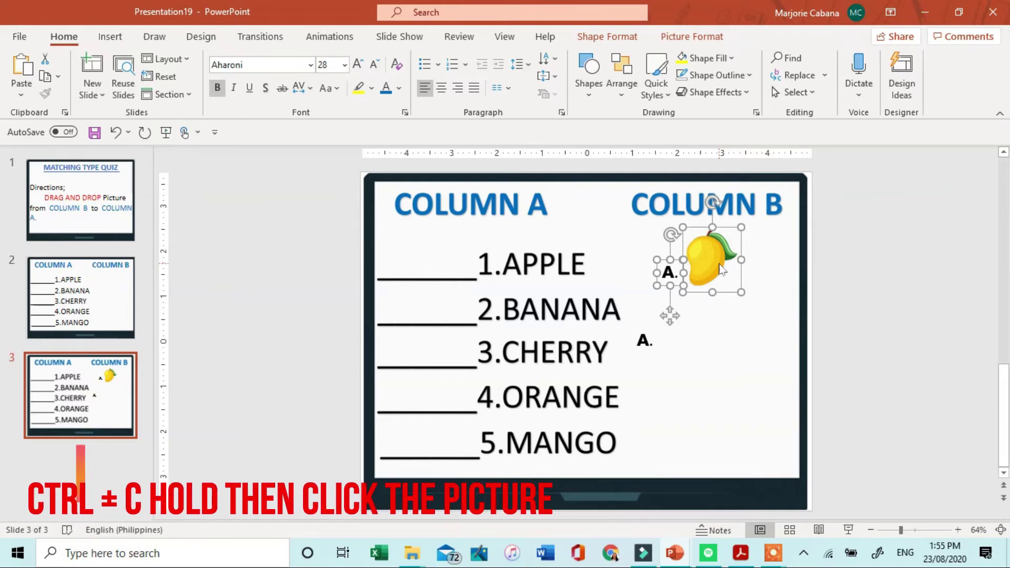
left_click(682, 34)
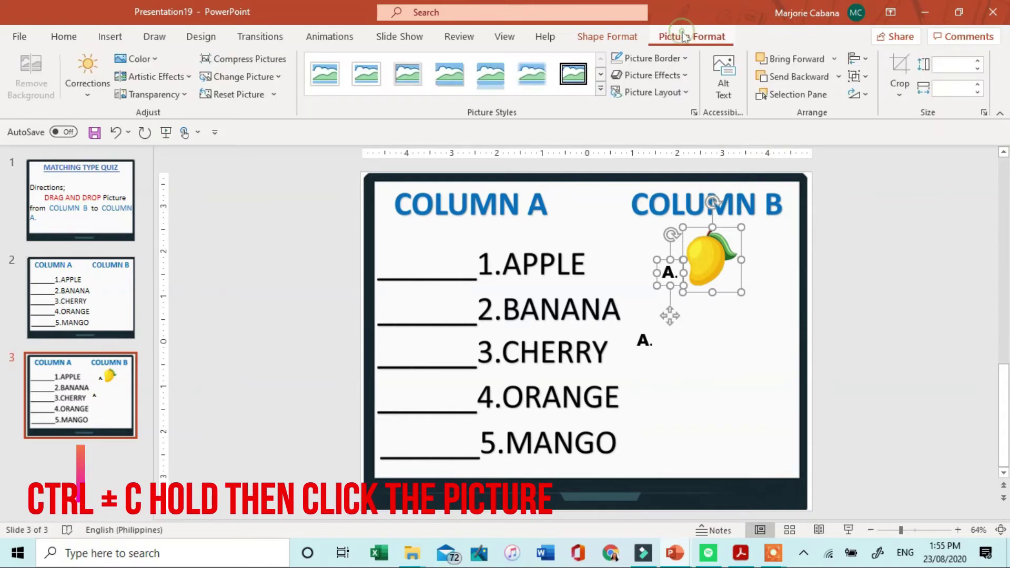
left_click(865, 76)
left_click(871, 96)
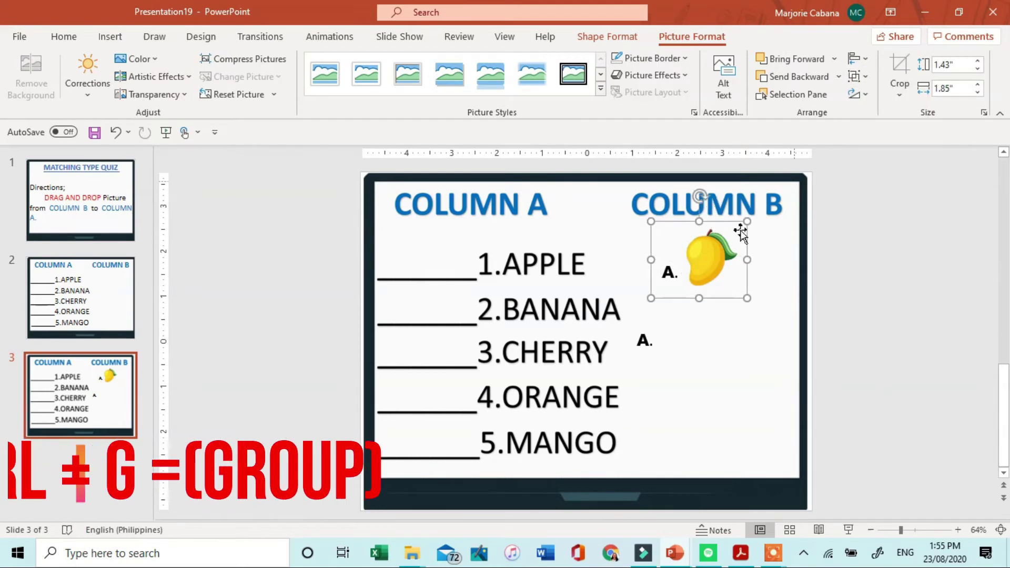
mouse_move(721, 263)
left_mouse_down()
mouse_move(745, 326)
mouse_move(664, 255)
mouse_move(739, 261)
mouse_move(446, 258)
mouse_move(633, 235)
mouse_move(723, 261)
mouse_move(715, 265)
left_mouse_up()
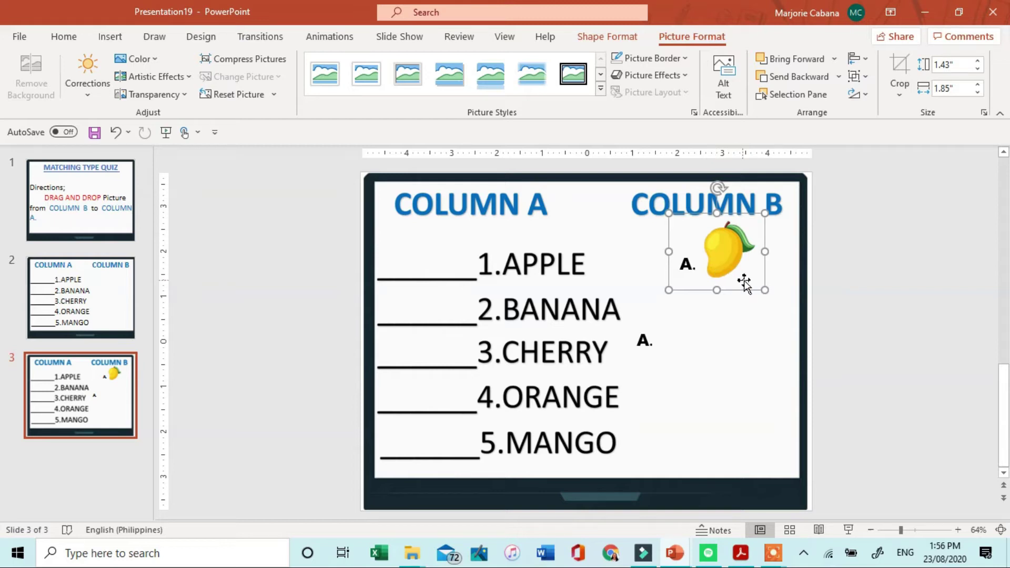
left_click_drag(762, 284, 719, 271)
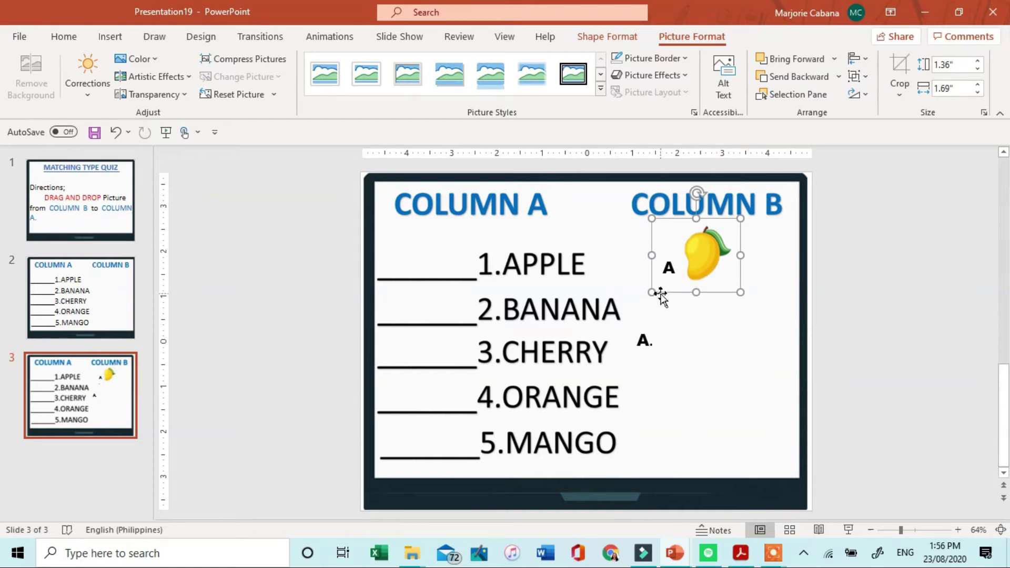
- Insert the banana image 'images (9)' from this device onto slide 3
left_click(112, 38)
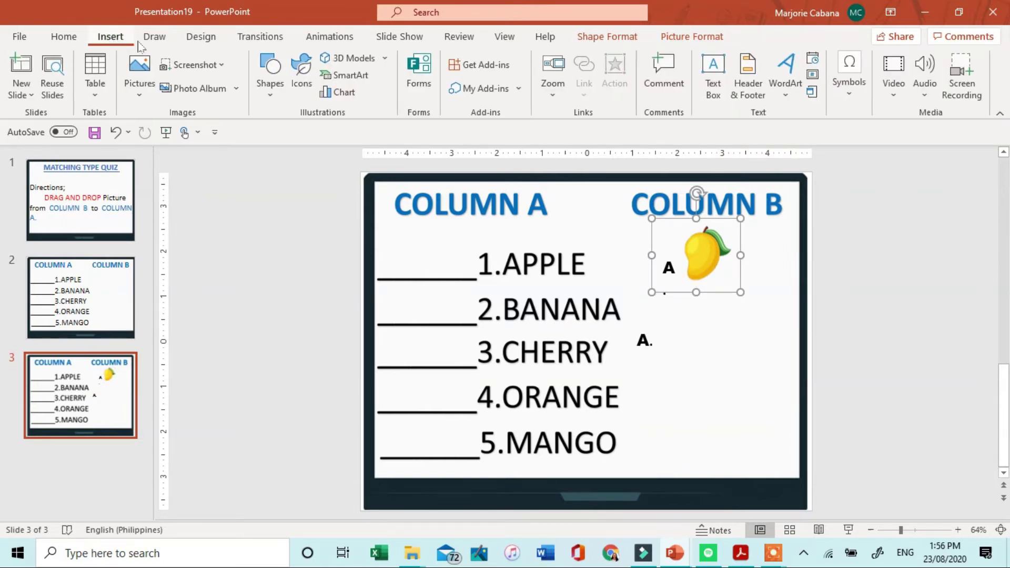
left_click(149, 74)
left_click(172, 138)
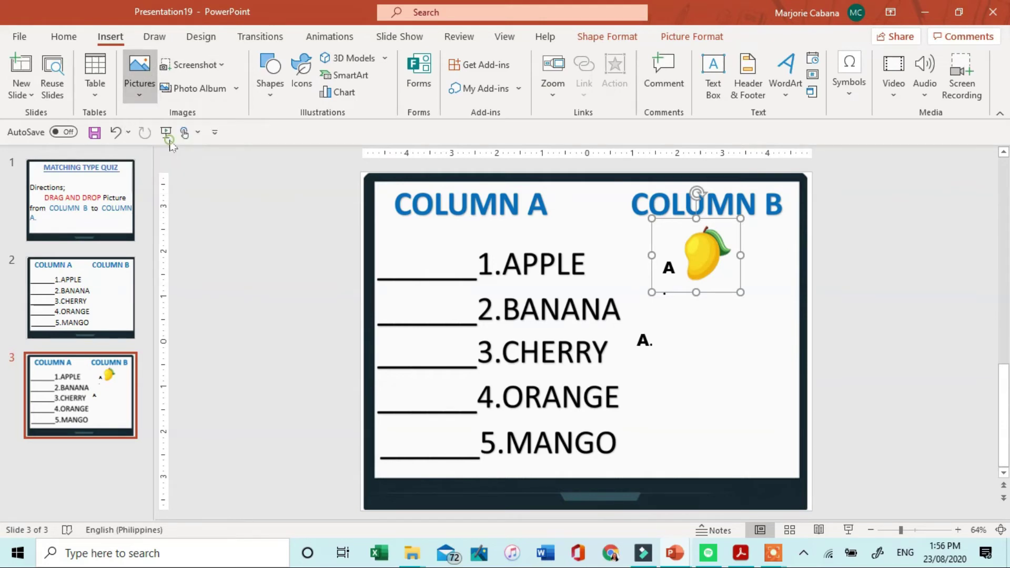
left_click(336, 141)
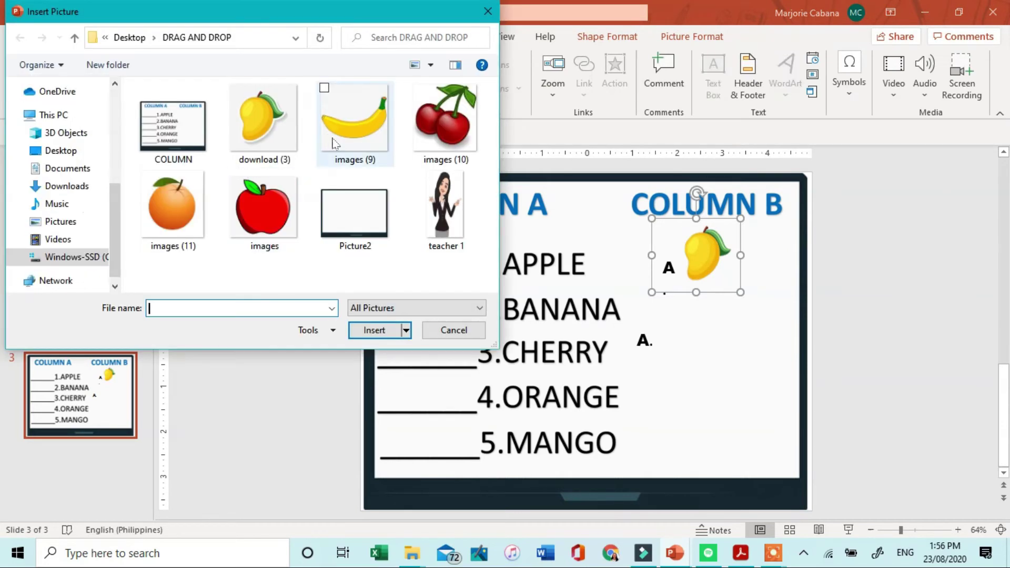
left_click(375, 329)
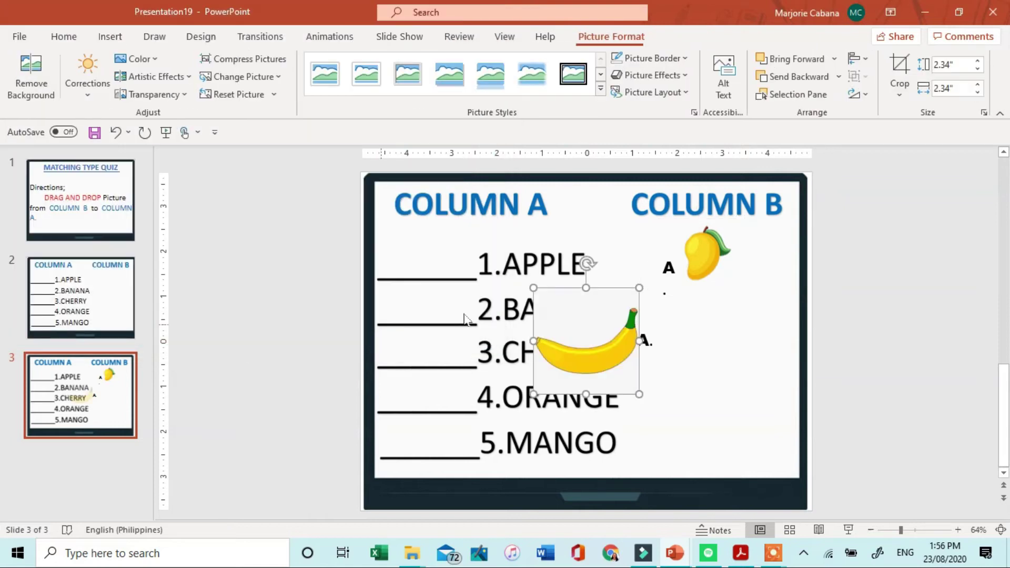
- Remove the banana picture's background, marking the stem as an area to keep
left_click(563, 340)
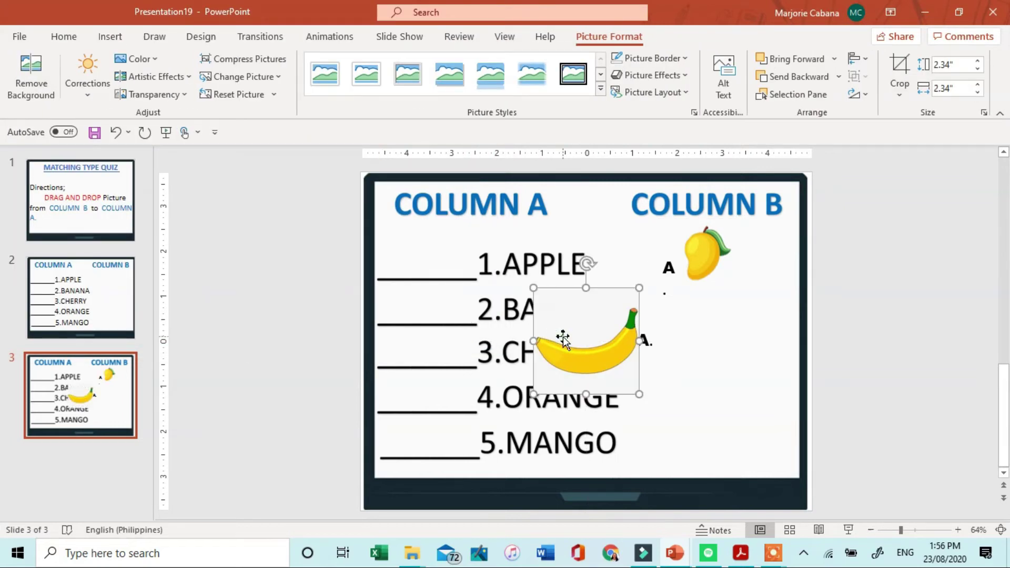
left_click(31, 74)
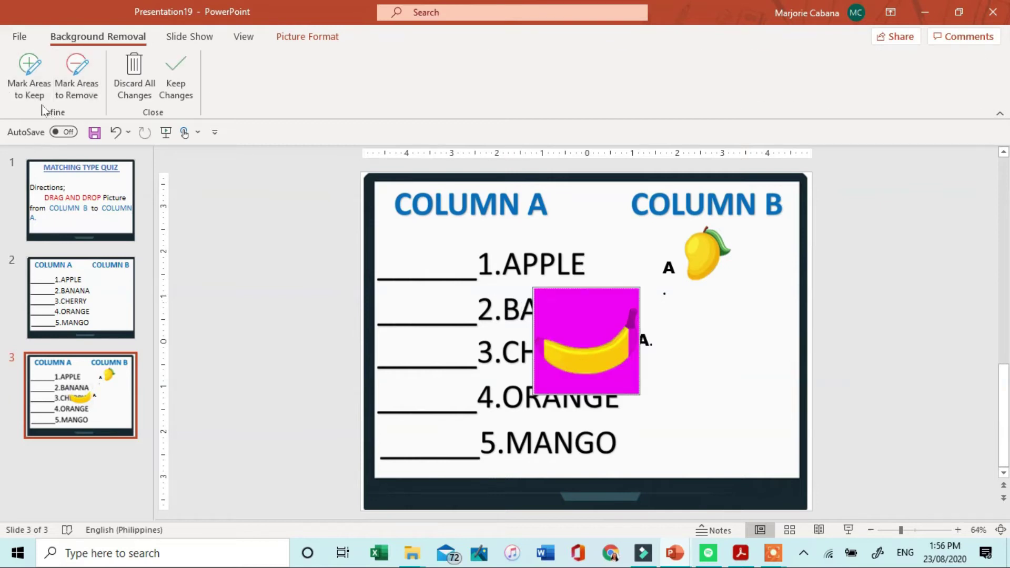
left_click(25, 70)
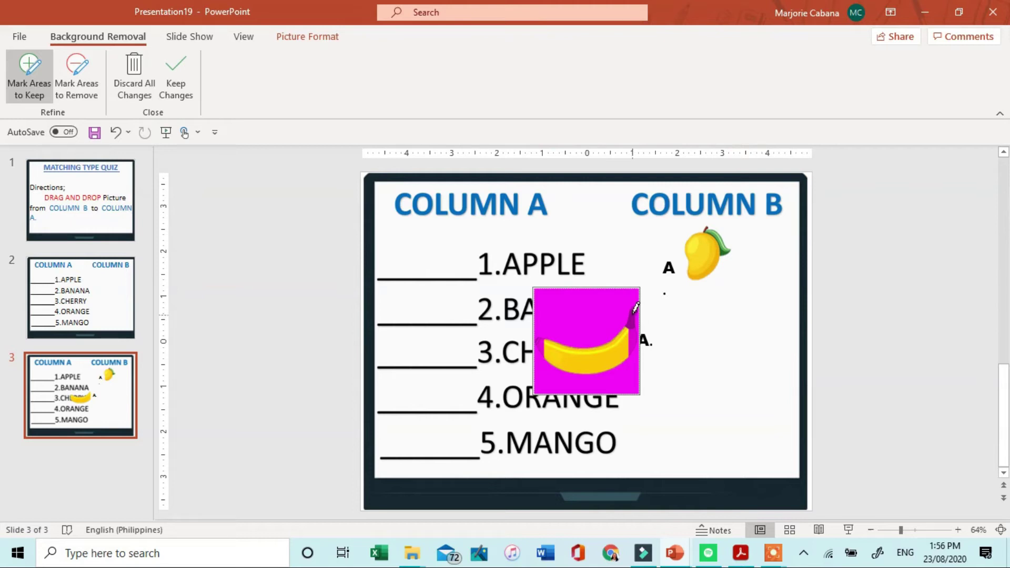
left_click_drag(634, 329, 634, 337)
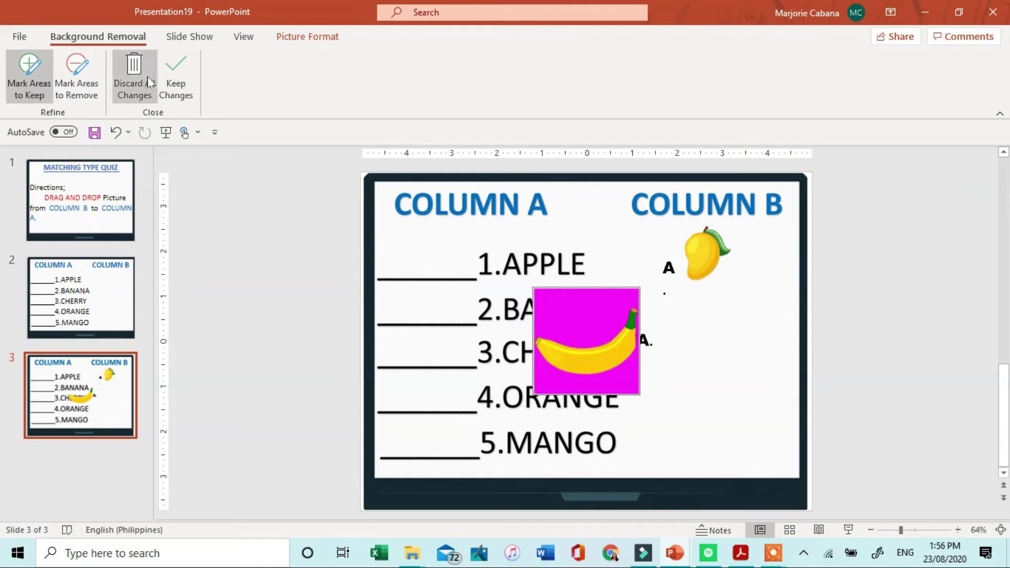
left_click(175, 74)
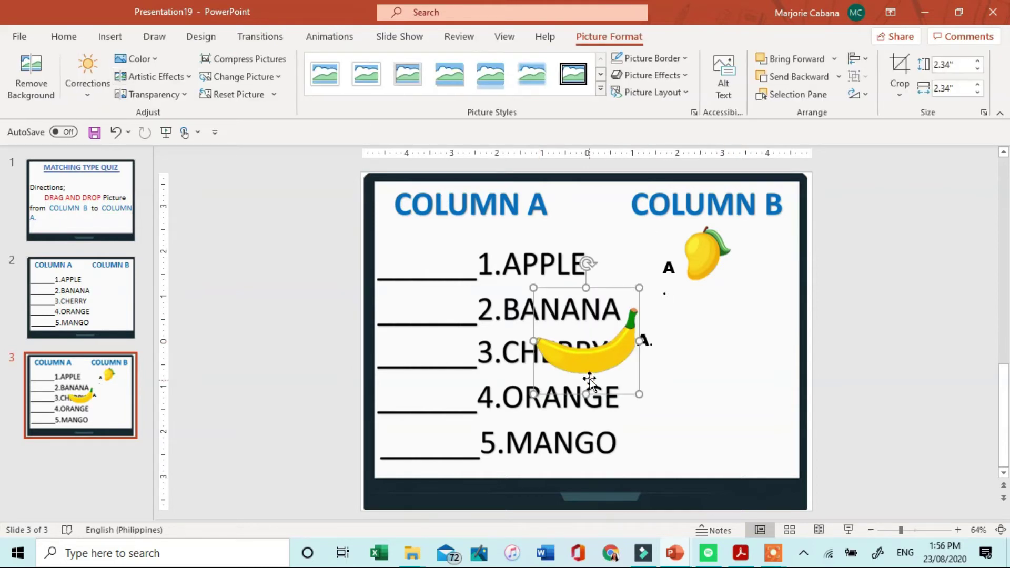
- Crop the banana's top and bottom to 1.51" by 2.34" and place it beside the second A. label
left_click_drag(589, 369, 725, 349)
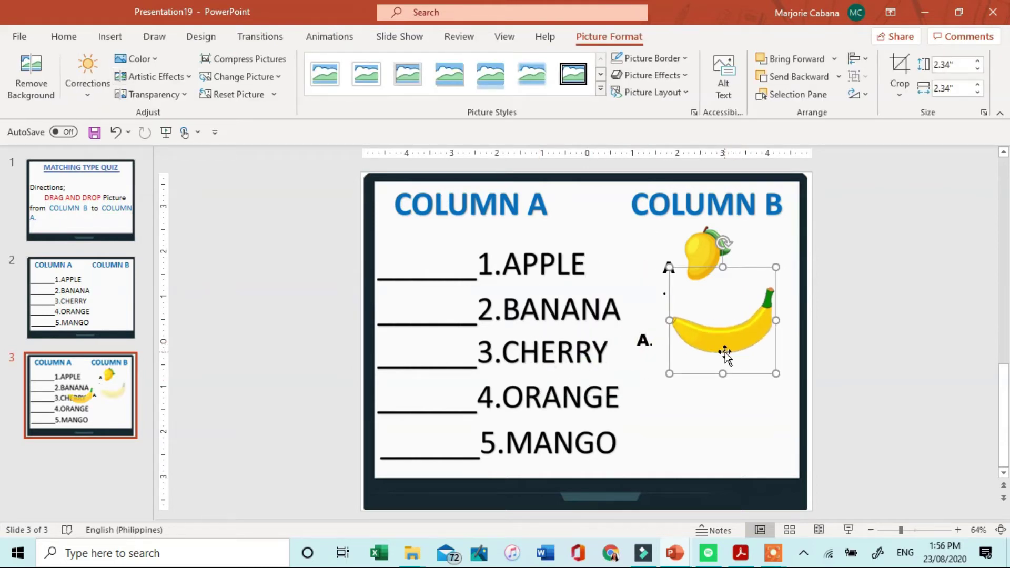
left_click(899, 68)
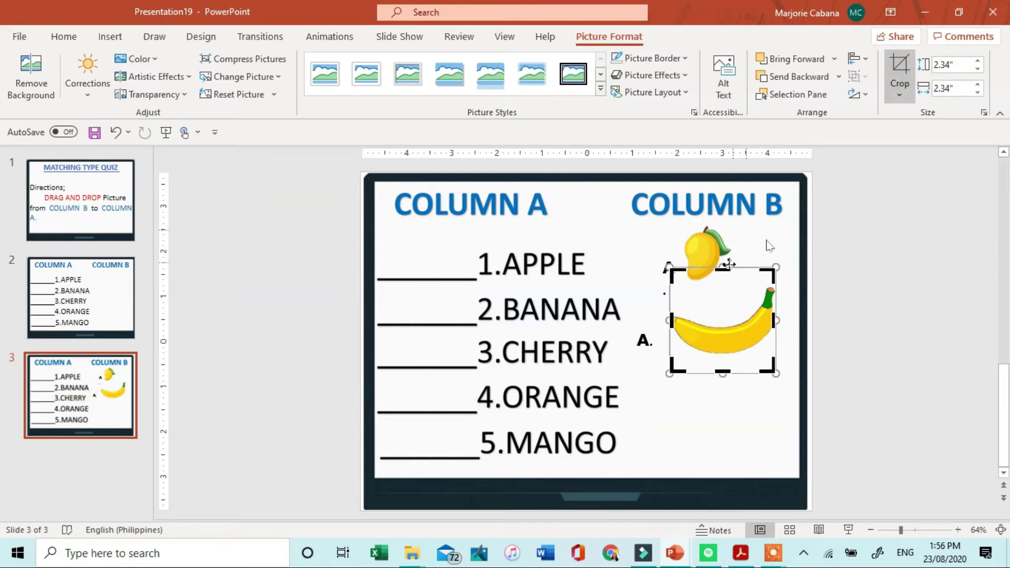
left_click_drag(725, 269, 724, 288)
left_click_drag(729, 374, 423, 294)
left_click(902, 71)
left_click_drag(532, 307, 713, 316)
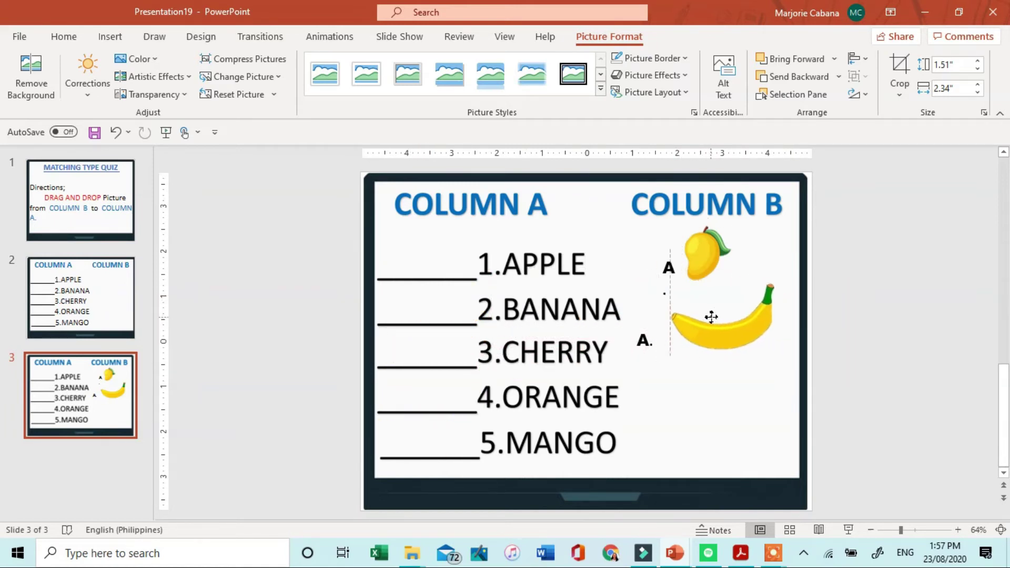
- Move the A. label lower and bring the B. label toward the banana
left_click(650, 345)
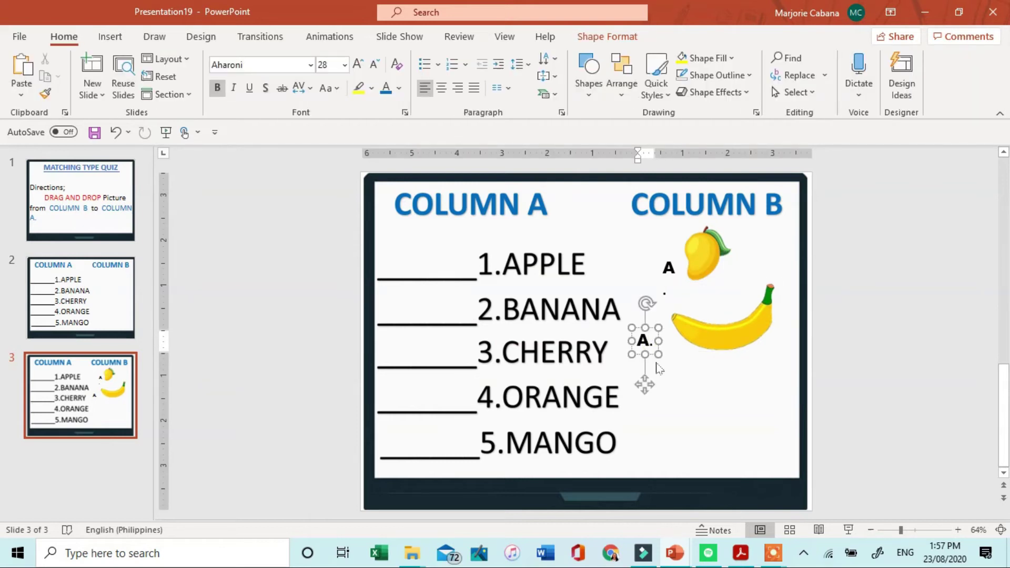
left_click(645, 387)
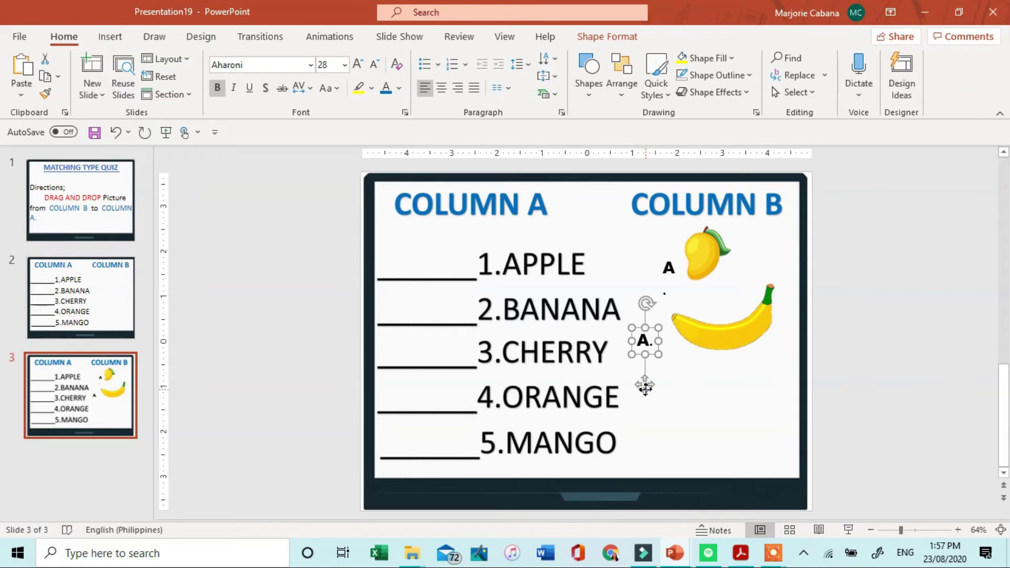
left_click_drag(645, 387, 634, 446)
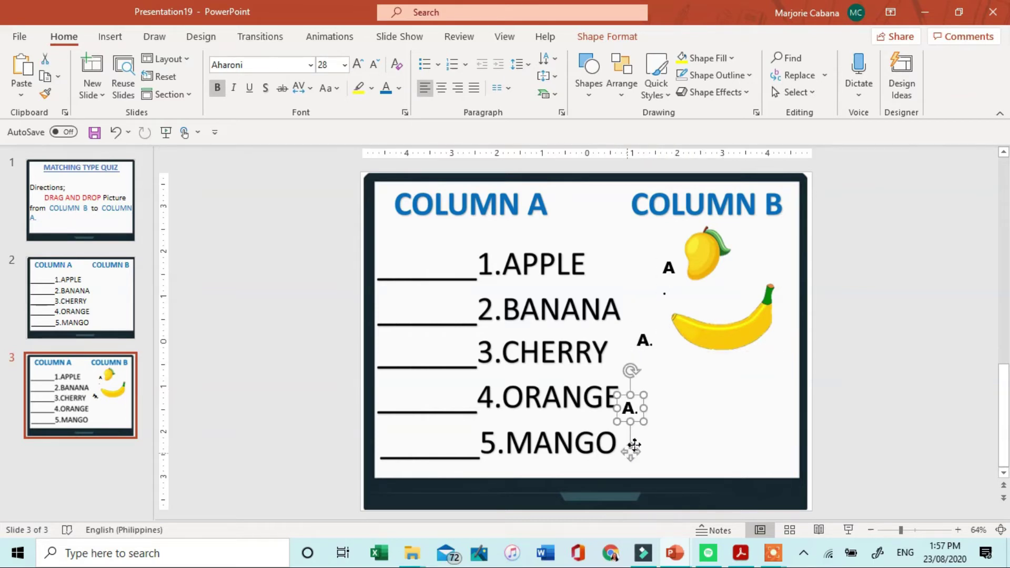
left_click(648, 343)
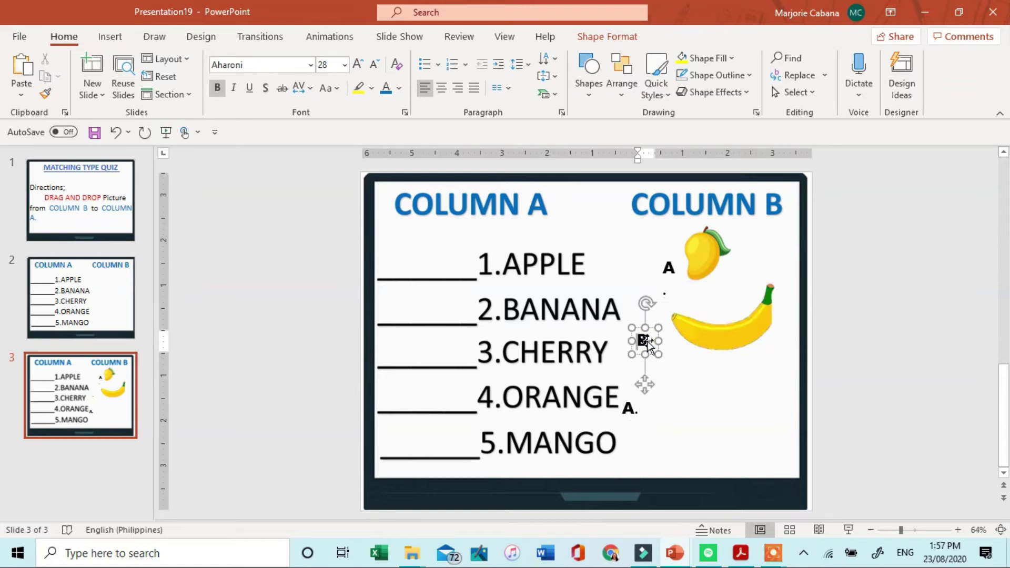
left_click_drag(644, 382, 670, 366)
- Shrink the banana picture and set it next to the B. label
left_click(707, 347)
left_click_drag(712, 341, 722, 339)
left_click_drag(785, 280, 768, 291)
left_click_drag(758, 329, 752, 324)
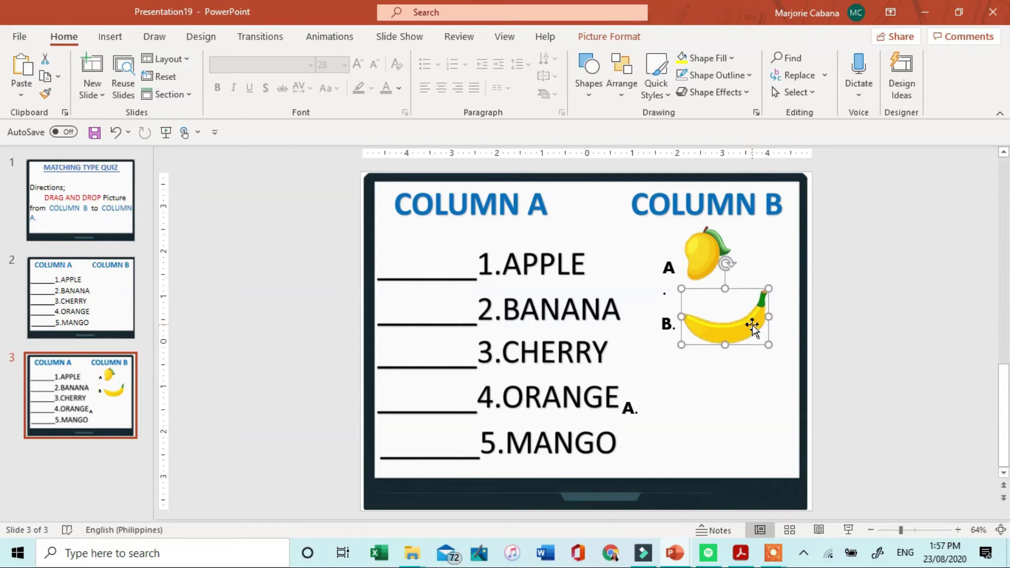
double_click(701, 329)
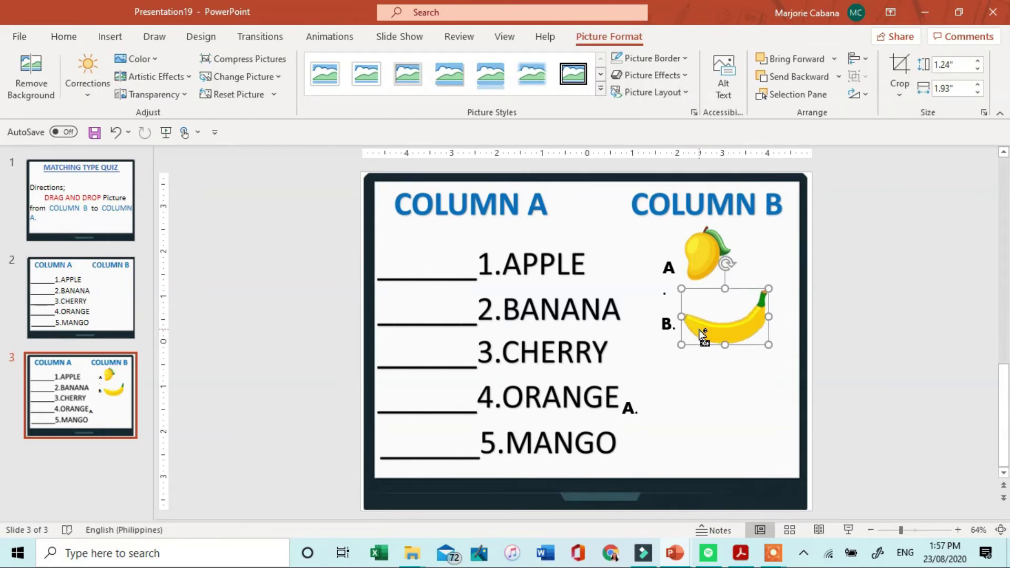
- Group the banana with its B. label, resize to 0.97" by 2.43", and place it under the mango
left_click(664, 326, "shift")
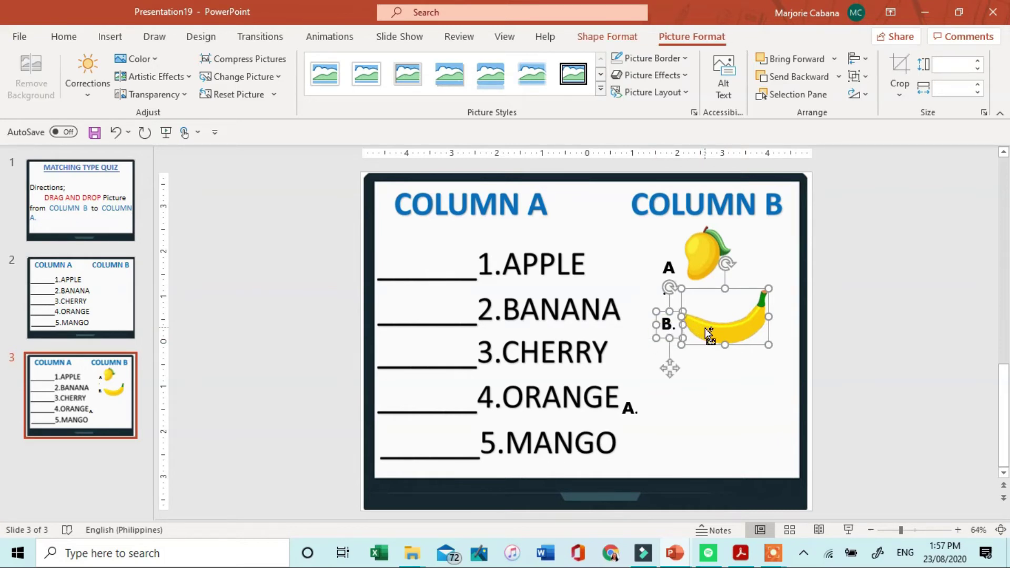
key("ctrl+g")
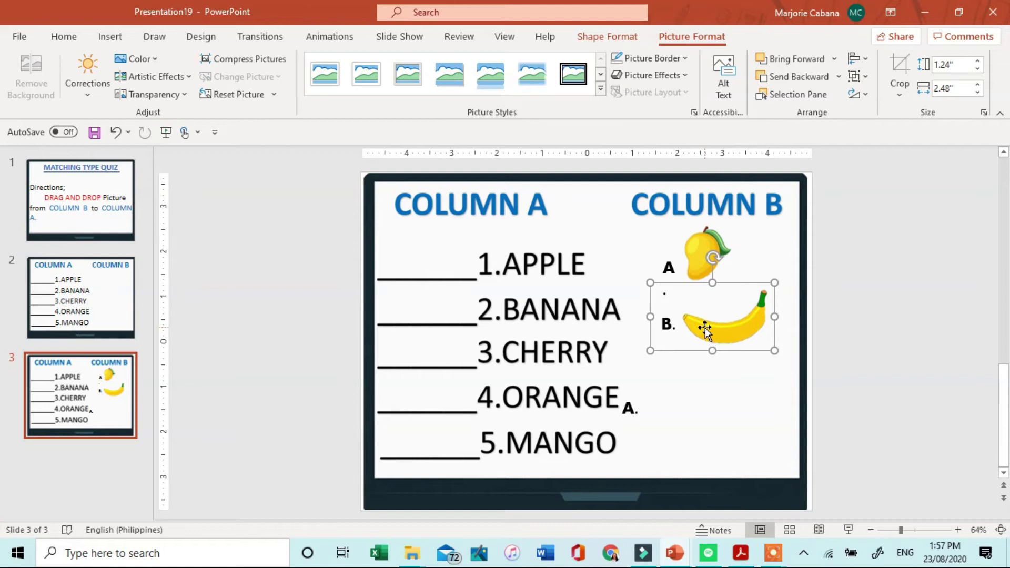
left_click_drag(704, 327, 725, 298)
left_click_drag(761, 261, 751, 275)
left_click_drag(716, 306, 724, 312)
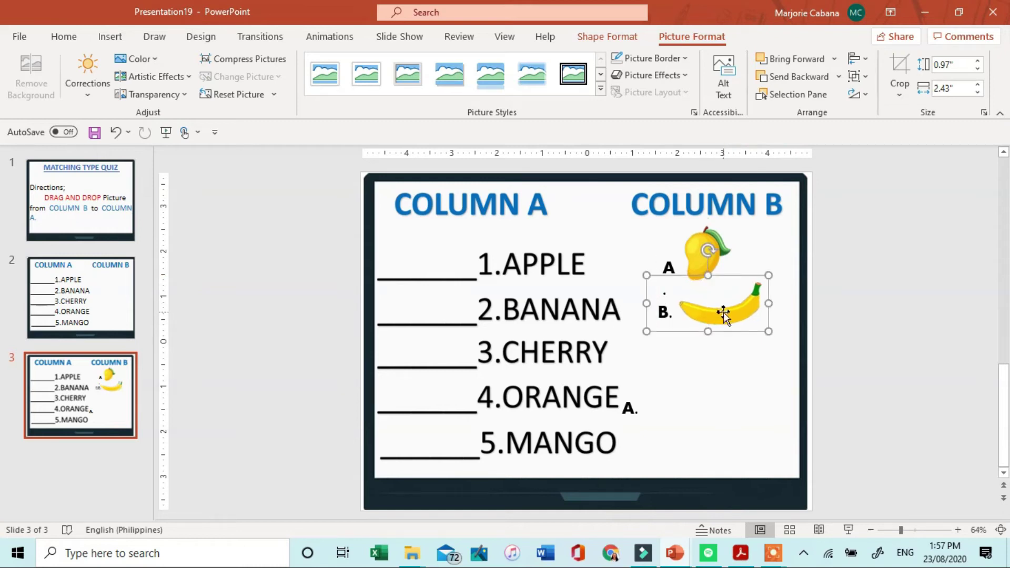
- Insert the apple picture from the DRAG AND DROP folder and shrink it below the banana
left_click(108, 38)
left_click(140, 79)
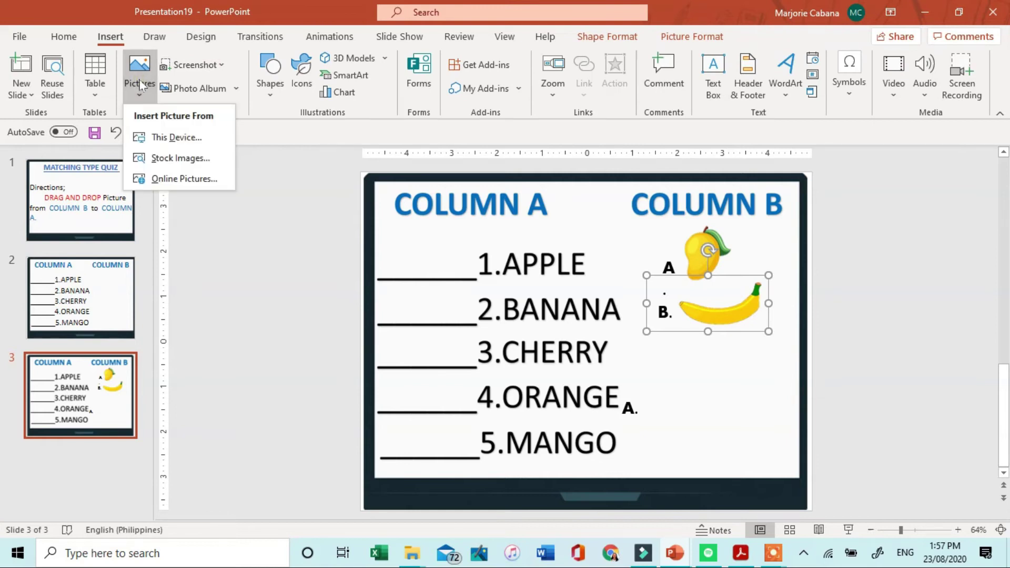
left_click(165, 138)
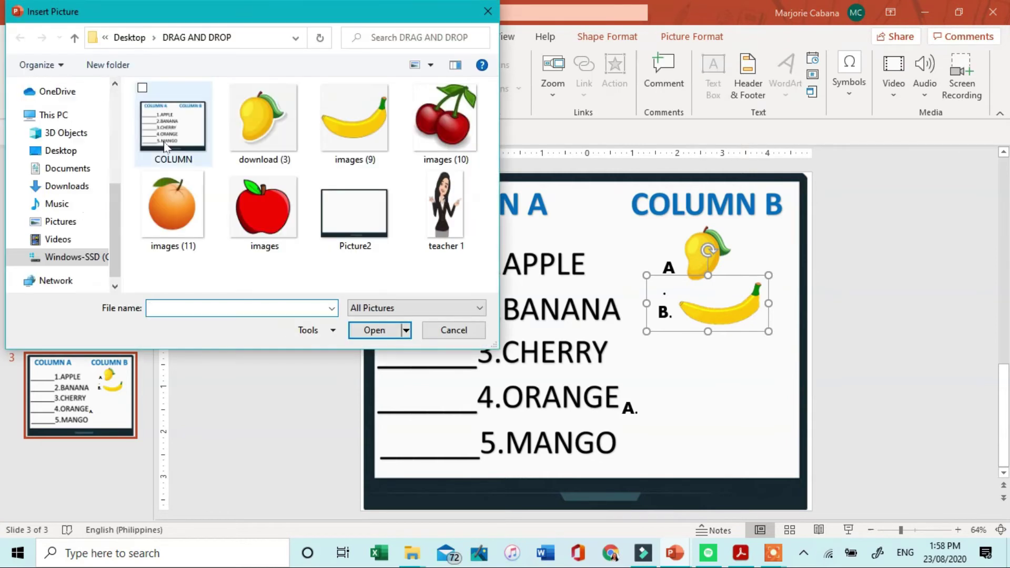
left_click(453, 119)
left_click(263, 207)
left_click(374, 330)
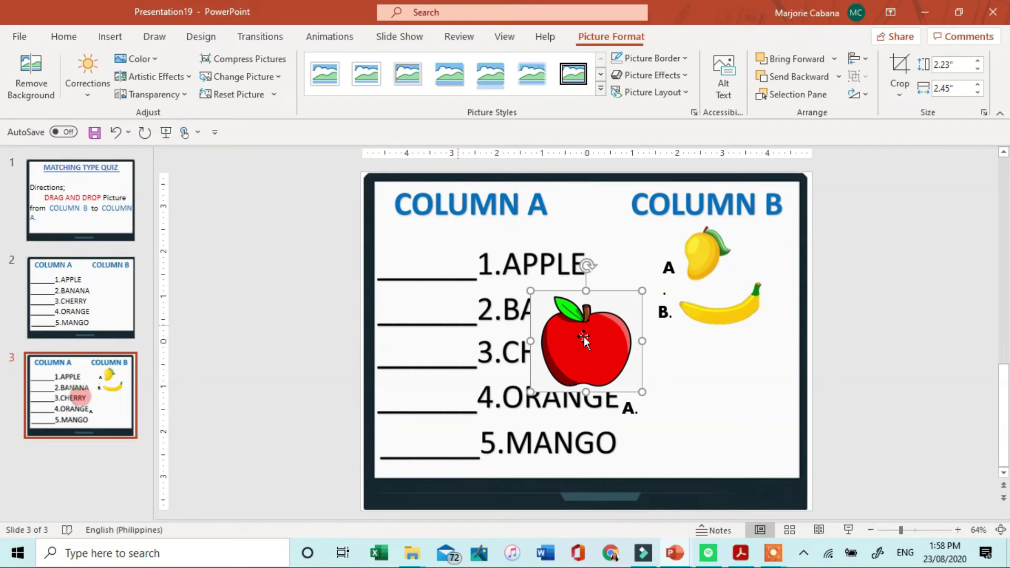
left_click_drag(641, 389, 721, 352)
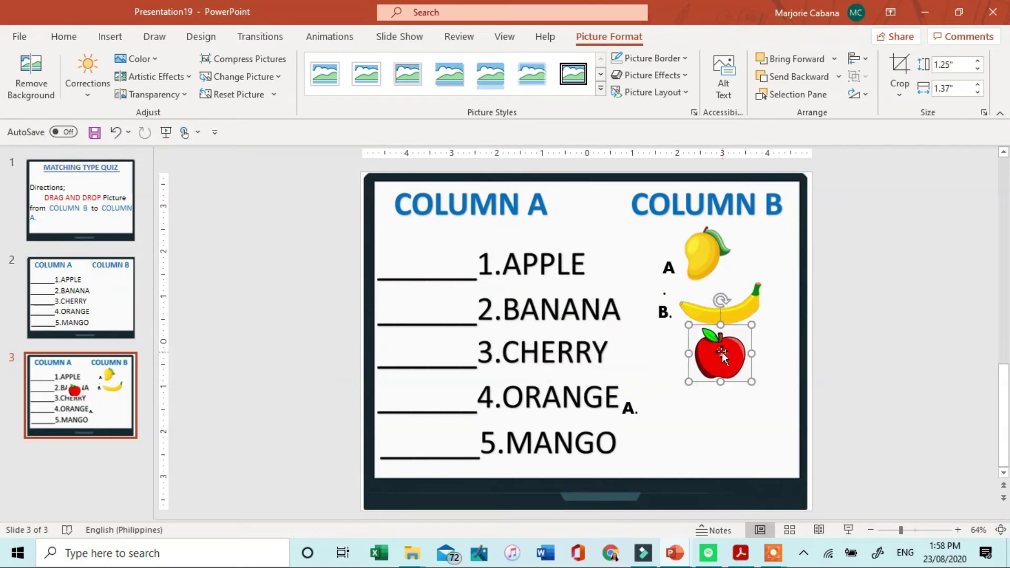
- Remove the apple's white background keeping the whole apple, and move the A. label beside it
left_click(31, 77)
left_click(29, 76)
scroll(687, 315, "up", 3)
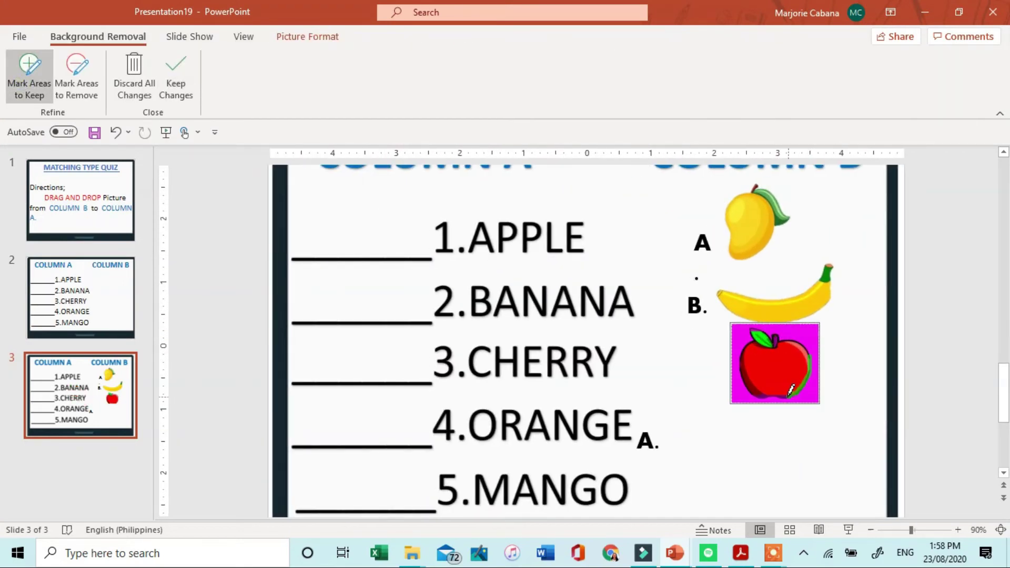
left_click_drag(761, 390, 761, 390)
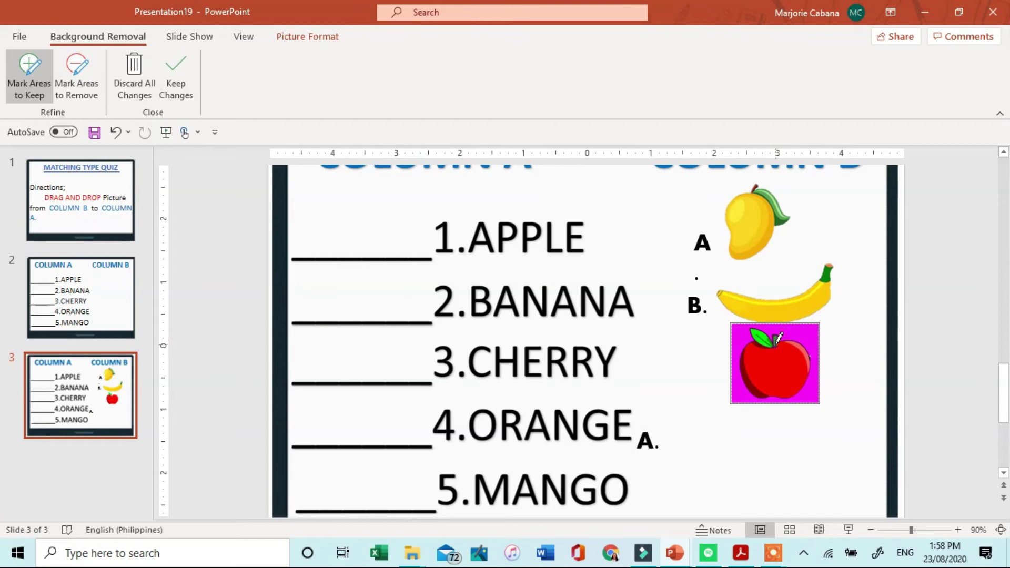
left_click(176, 76)
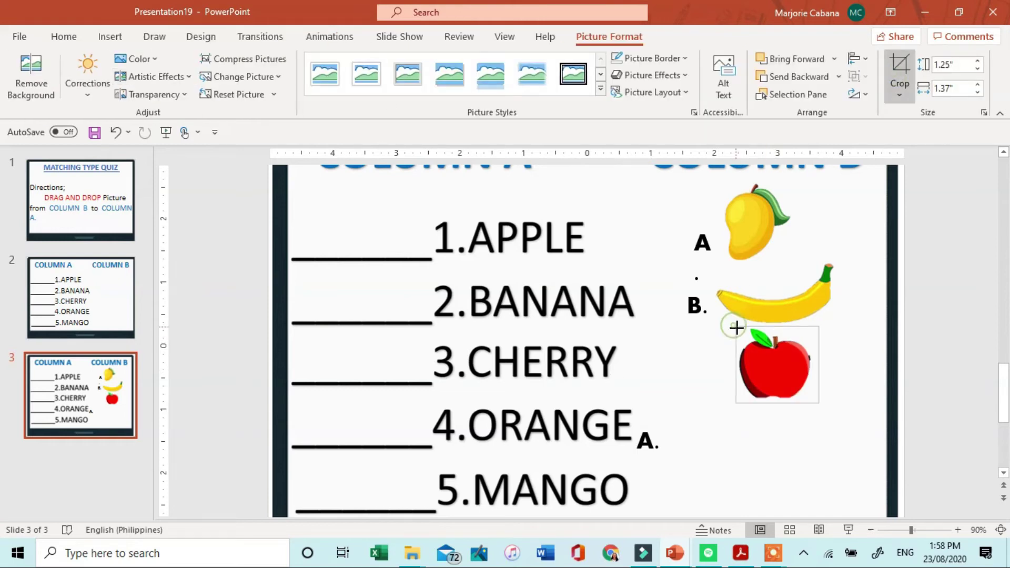
left_click(806, 397)
left_click(774, 369)
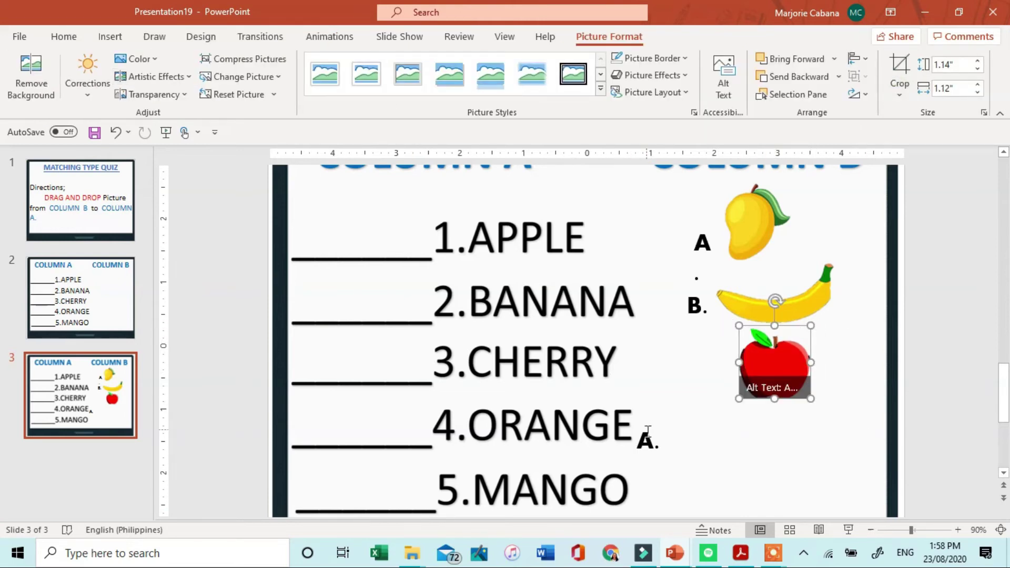
left_click(647, 431)
left_click_drag(642, 424, 688, 387)
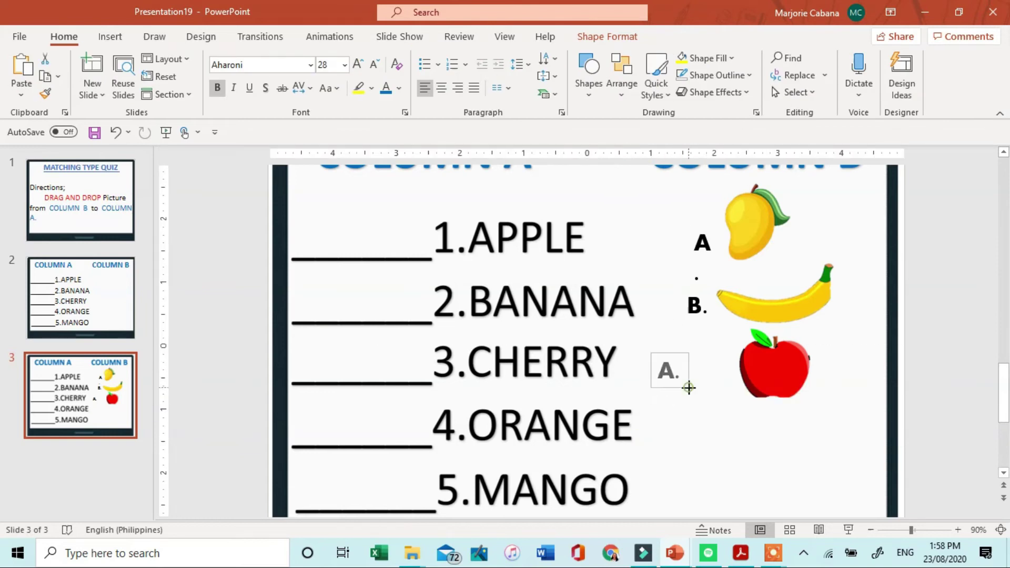
- Paste a copy of the label, change it to C., and group it with the apple
left_click(671, 433)
key("ctrl+v")
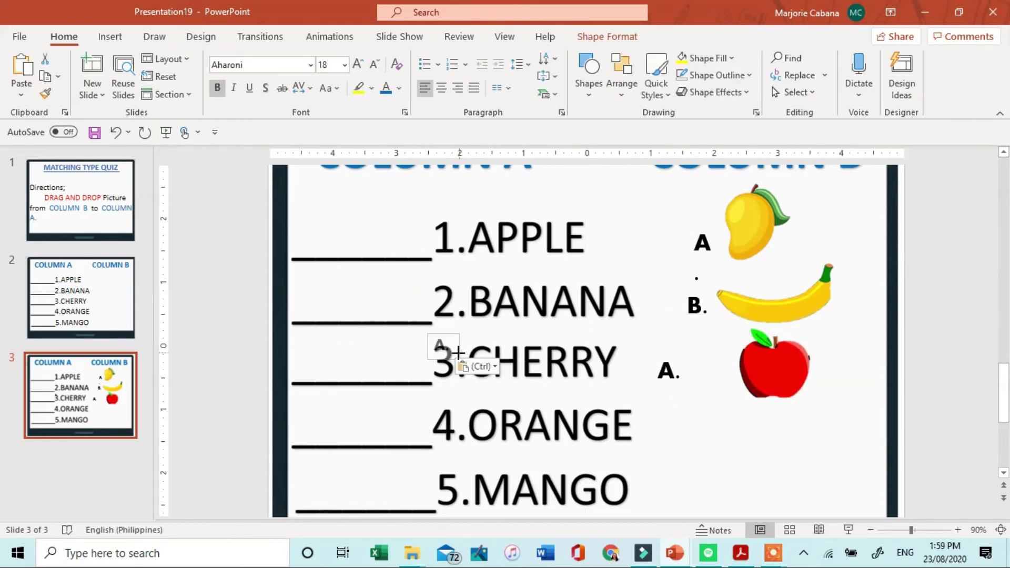
double_click(666, 369)
type("C")
left_click_drag(678, 389, 707, 394)
left_click(771, 368)
left_click(701, 377, "shift")
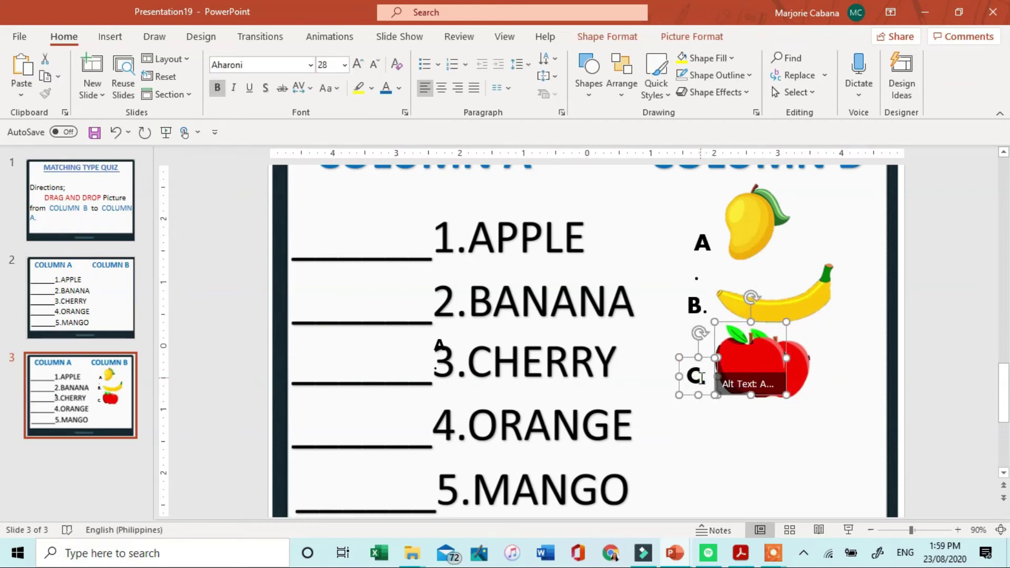
key("ctrl+g")
left_click_drag(764, 360, 700, 377)
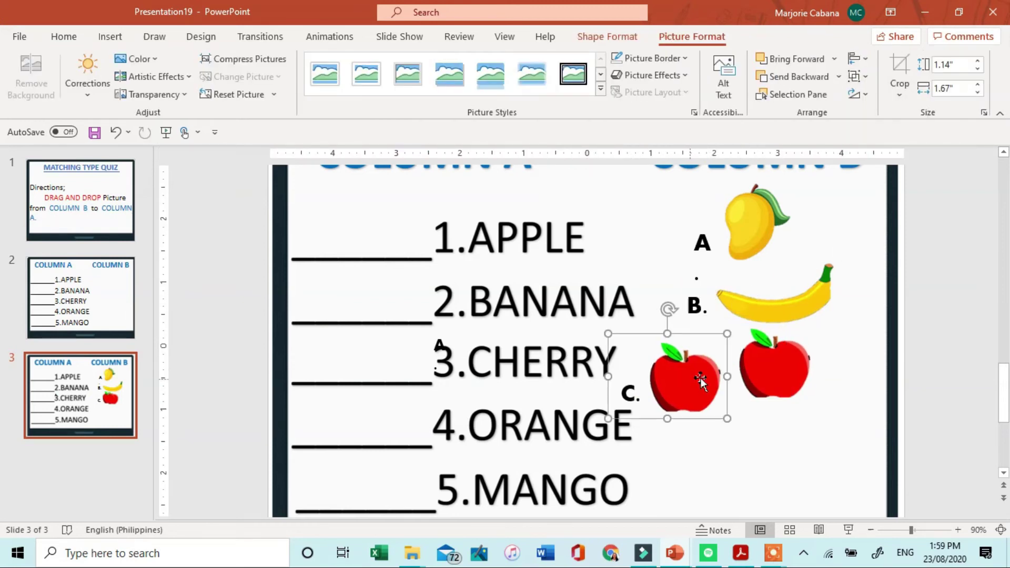
left_click_drag(680, 413, 752, 378)
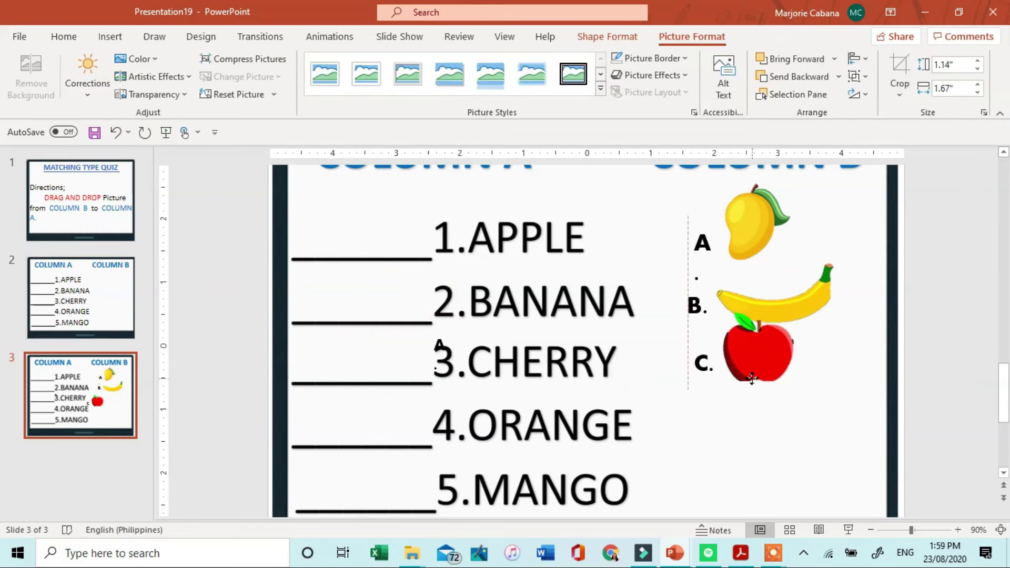
key("ctrl+z")
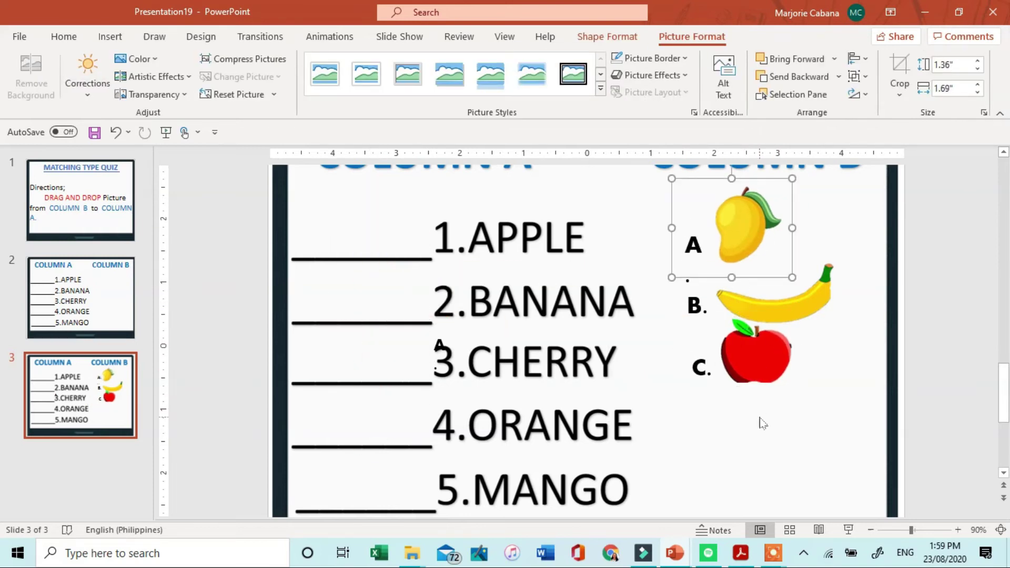
left_click(763, 423)
- Insert the orange picture from this device and remove its background
left_click(110, 36)
left_click(139, 74)
left_click(157, 129)
left_click(169, 207)
left_click(374, 330)
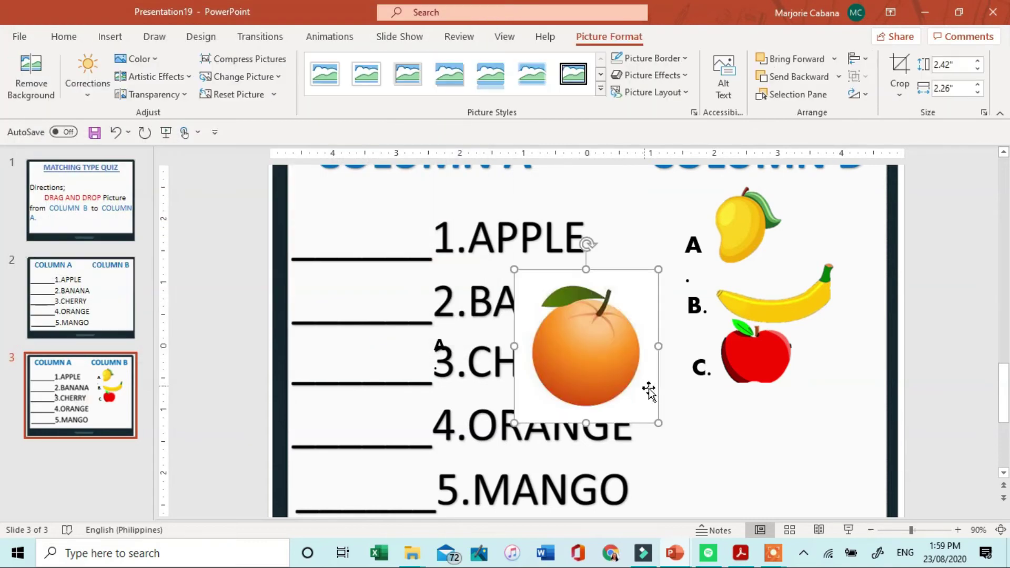
left_click(31, 76)
left_click(183, 79)
- Crop the orange's empty edges, shrink it, and place it beneath the apple
left_click(899, 79)
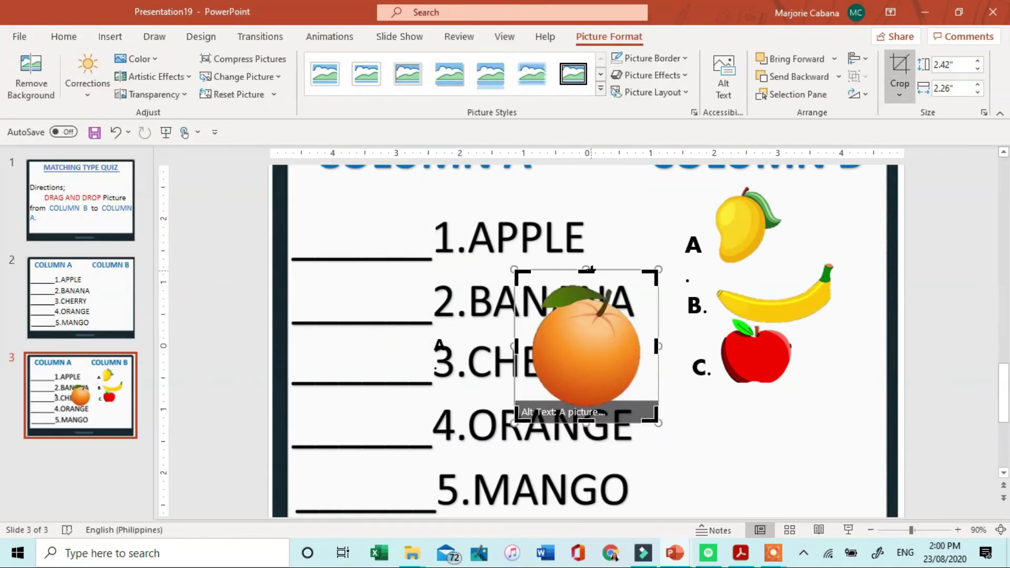
left_click_drag(589, 269, 593, 282)
left_click_drag(514, 423, 529, 408)
mouse_move(658, 345)
left_mouse_down()
mouse_move(645, 345)
mouse_move(656, 361)
left_mouse_up()
key("Escape")
left_click_drag(710, 424, 654, 361)
left_click_drag(631, 328, 750, 427)
- Turn the spare label into D., group it with the orange, and move the E. label below
left_click_drag(441, 346, 663, 473)
key("BackSpace")
left_click(664, 421)
left_click_drag(674, 419, 716, 450)
left_click(752, 437, "shift")
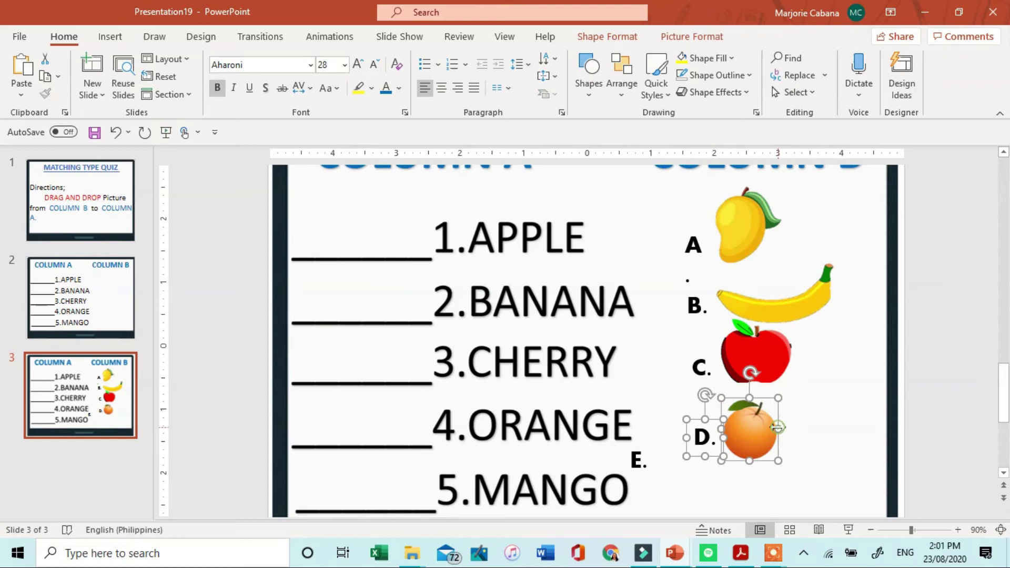
left_click(692, 37)
left_click(866, 77)
left_click(876, 94)
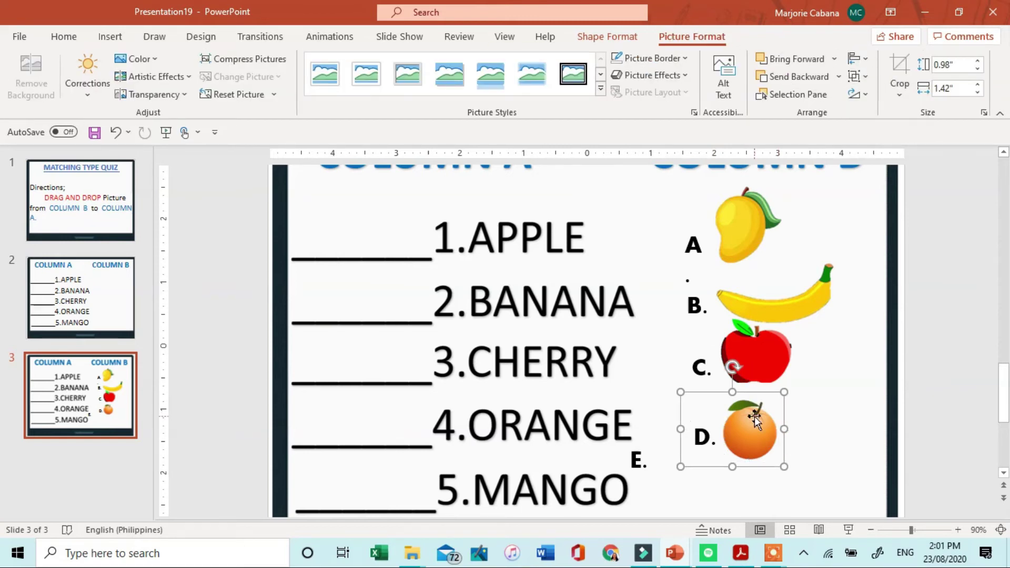
left_click(648, 471)
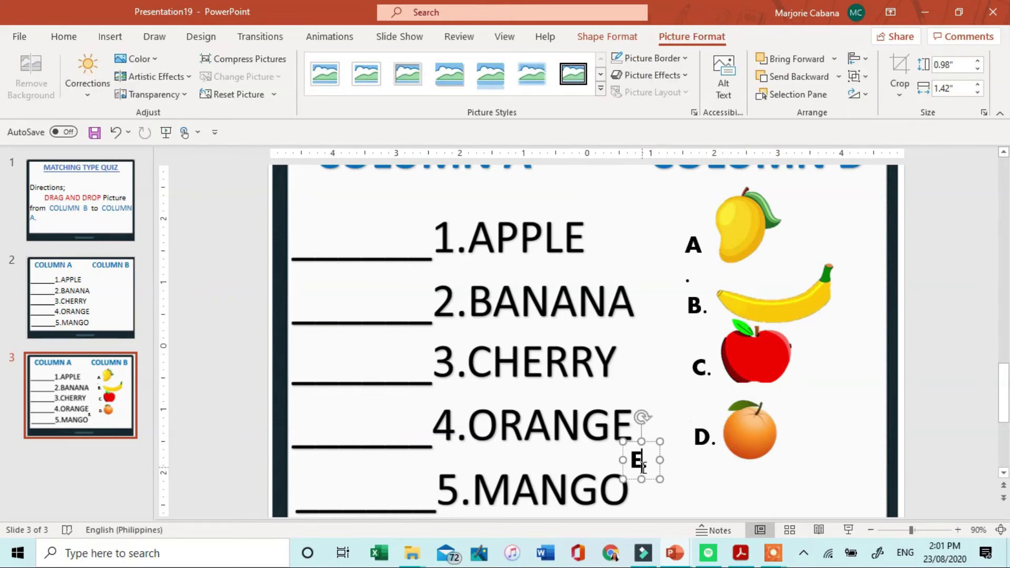
left_click_drag(652, 481, 714, 502)
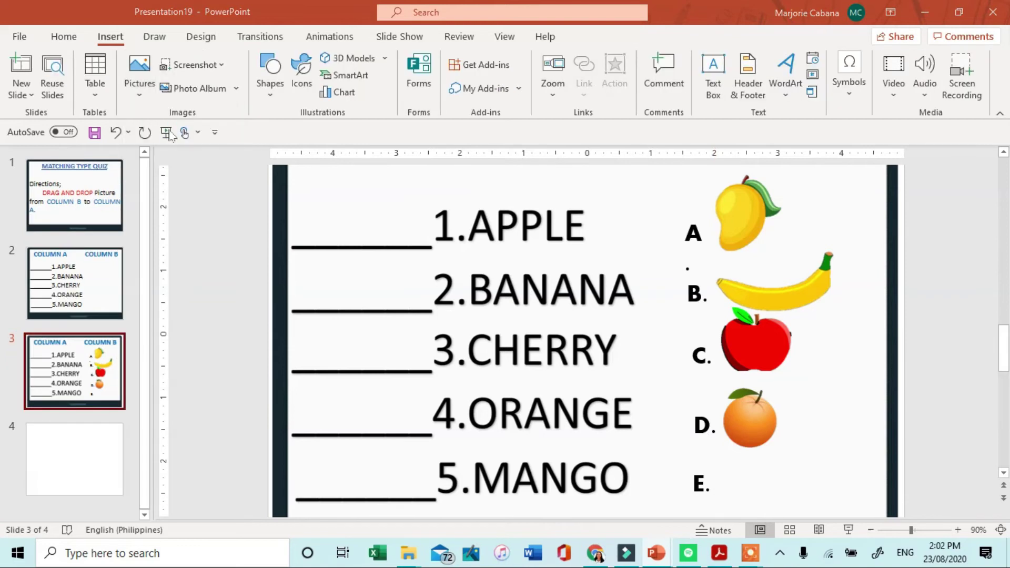
- Insert the cherry picture 'download (5)' from the Downloads folder
left_click(169, 134)
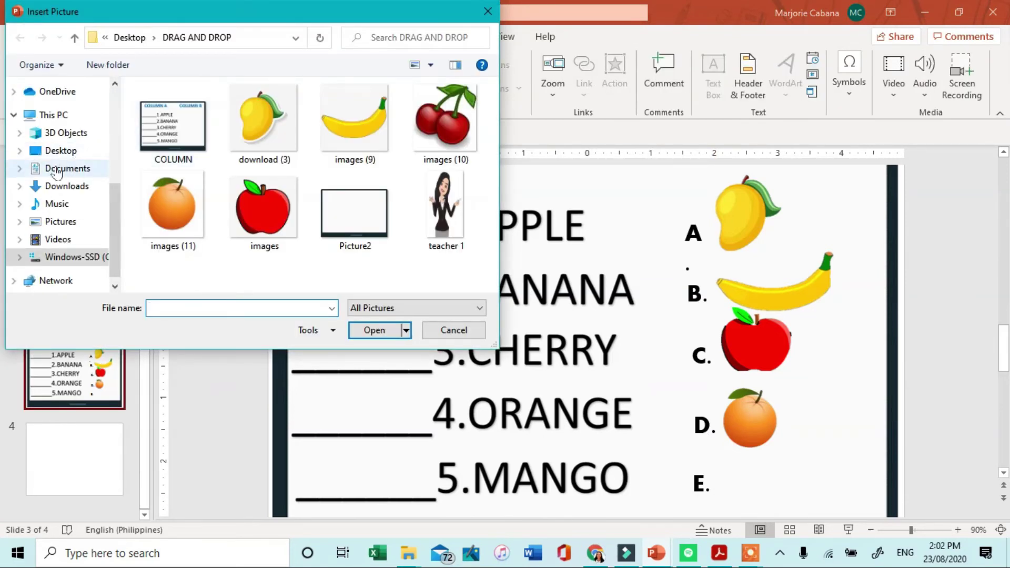
left_click(55, 187)
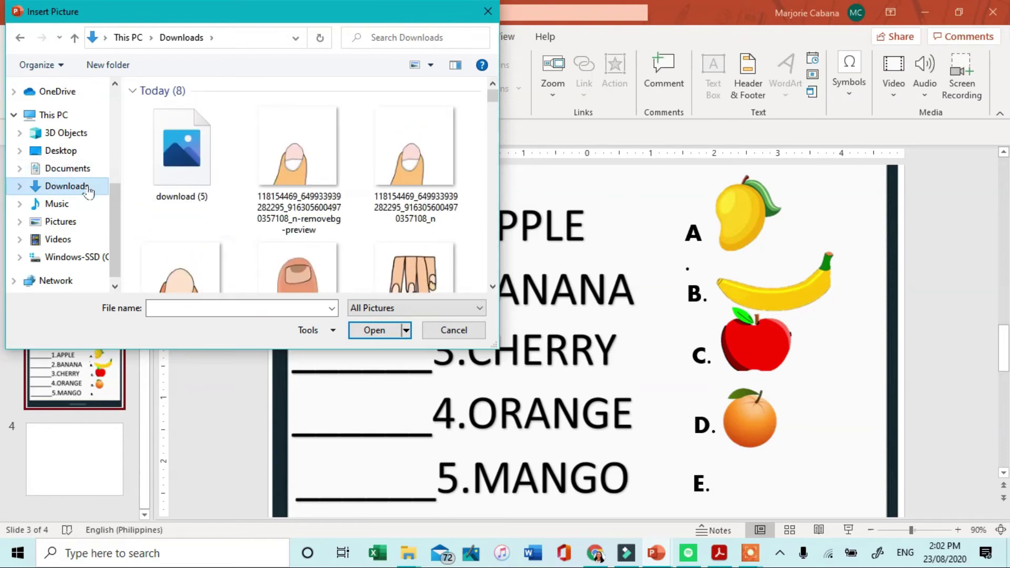
left_click(181, 164)
left_click(396, 333)
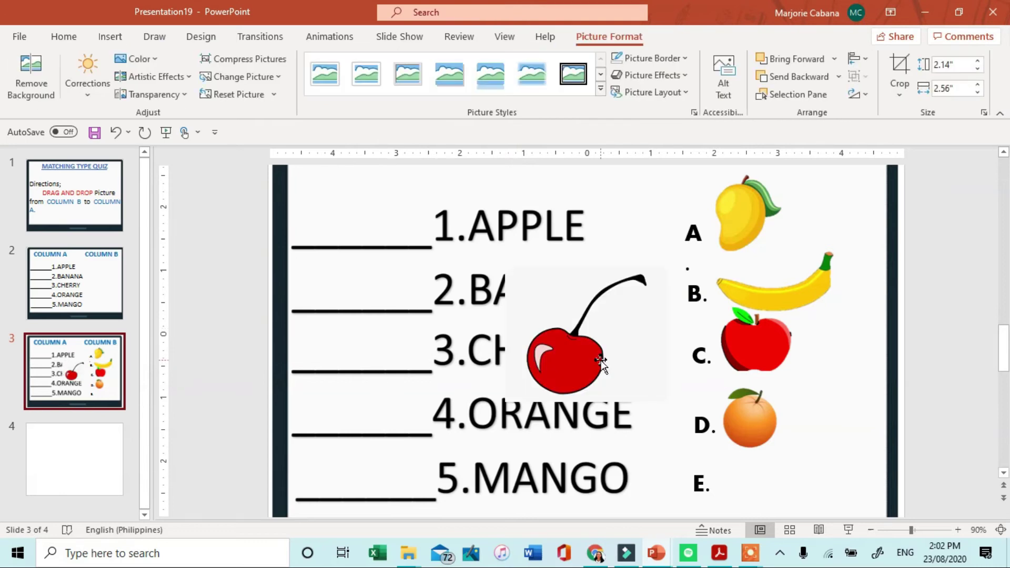
left_click(600, 362)
- Remove the cherry's background, marking the stem tip and bottom edge to keep
left_click(31, 73)
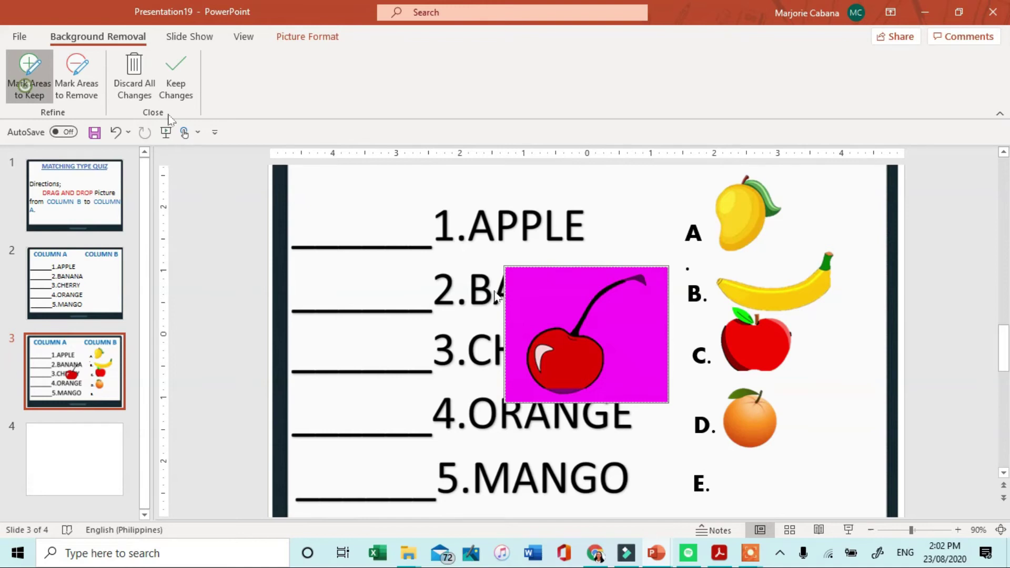
left_click(45, 86)
left_click_drag(623, 281, 642, 280)
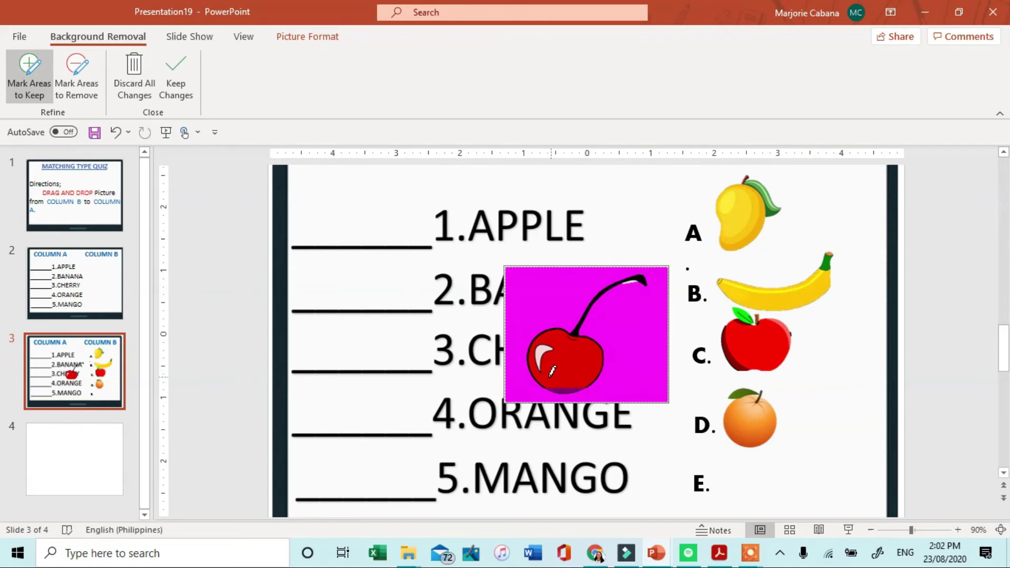
left_click(548, 389)
left_click(180, 68)
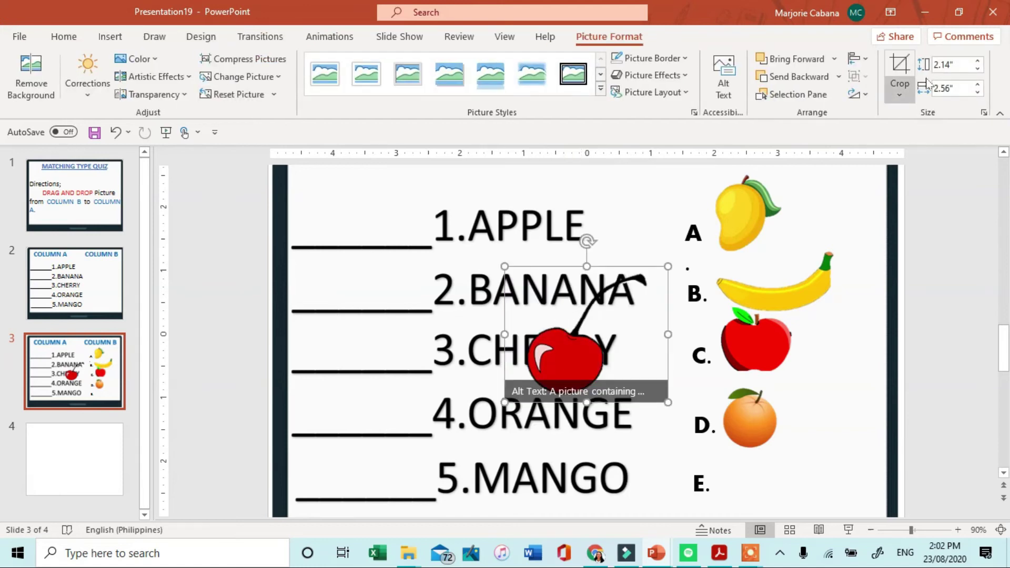
- Crop the empty top-left and bottom-right edges off the cherry picture
left_click(899, 66)
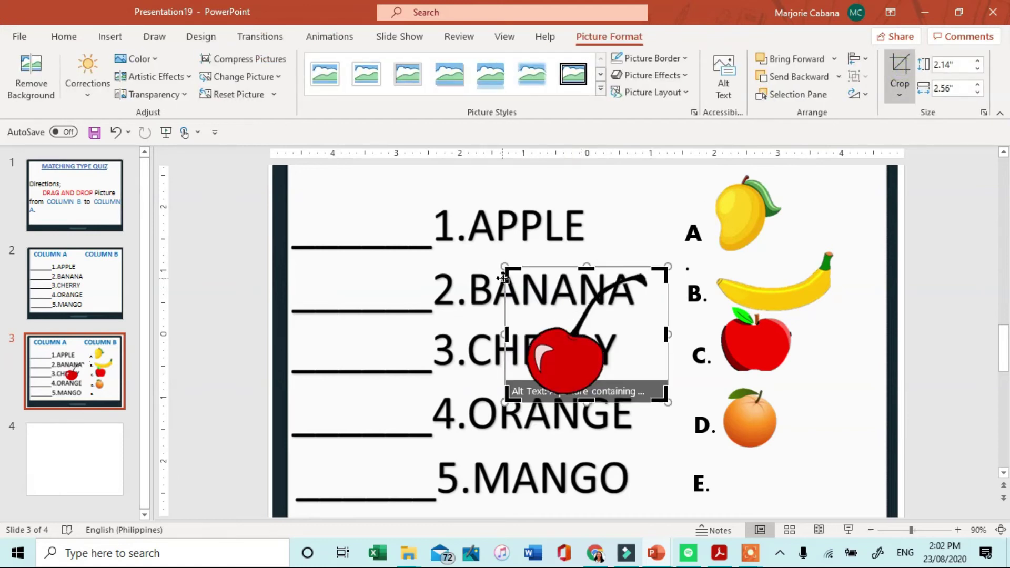
left_click_drag(508, 271, 526, 271)
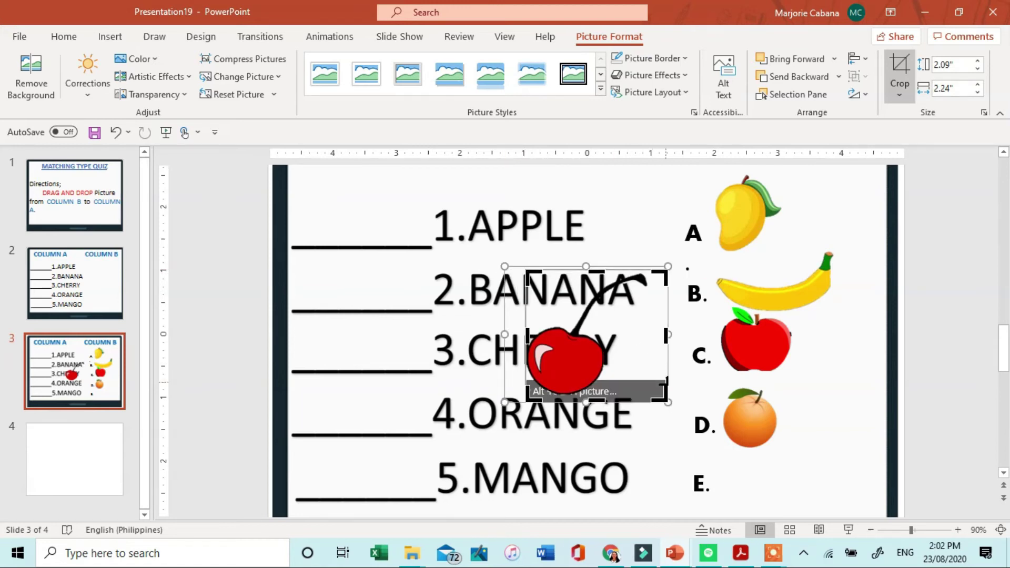
left_click_drag(665, 399, 651, 393)
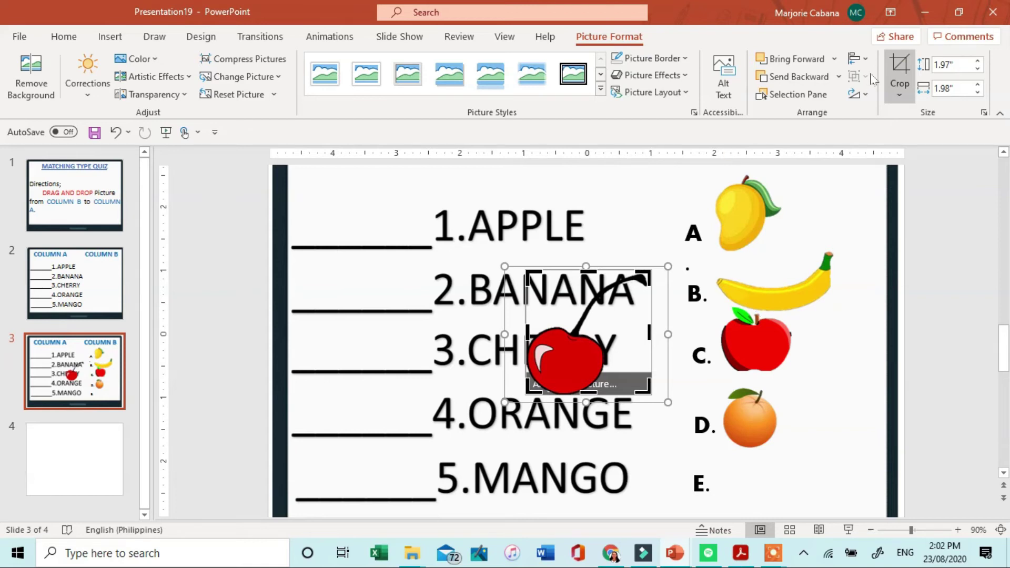
left_click(903, 61)
- Shrink the cherry to about 1.16" by 1.17" and place it beside the E. label
left_click_drag(603, 339, 792, 458)
scroll(792, 459, "down", 3)
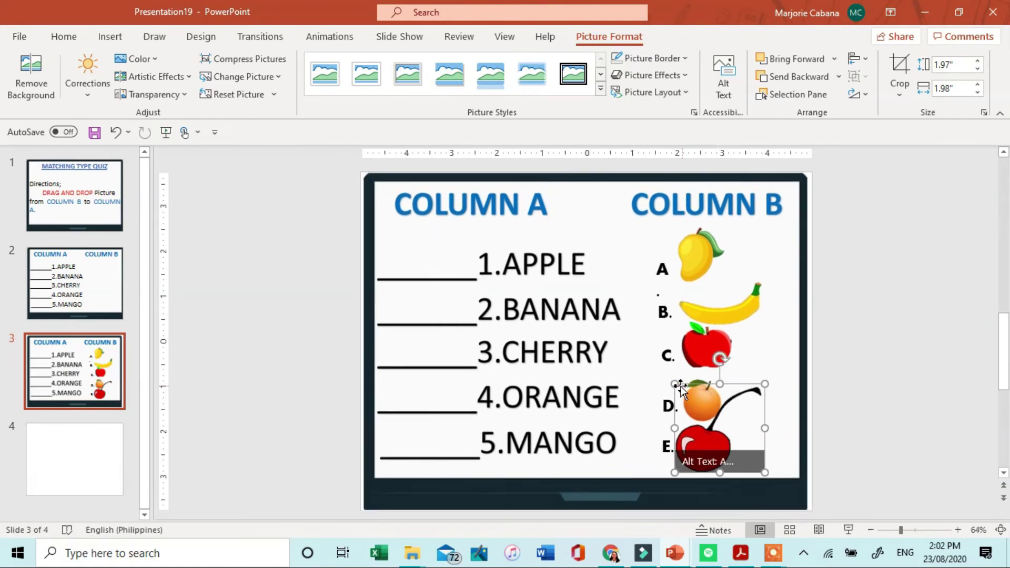
left_click_drag(765, 385, 728, 421)
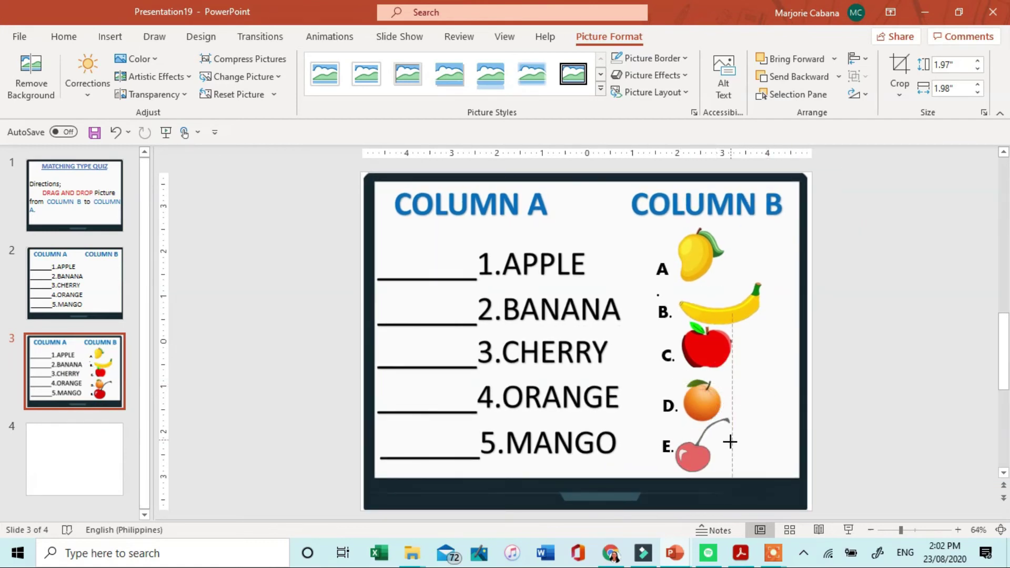
left_click_drag(713, 459, 716, 455)
left_click(669, 449)
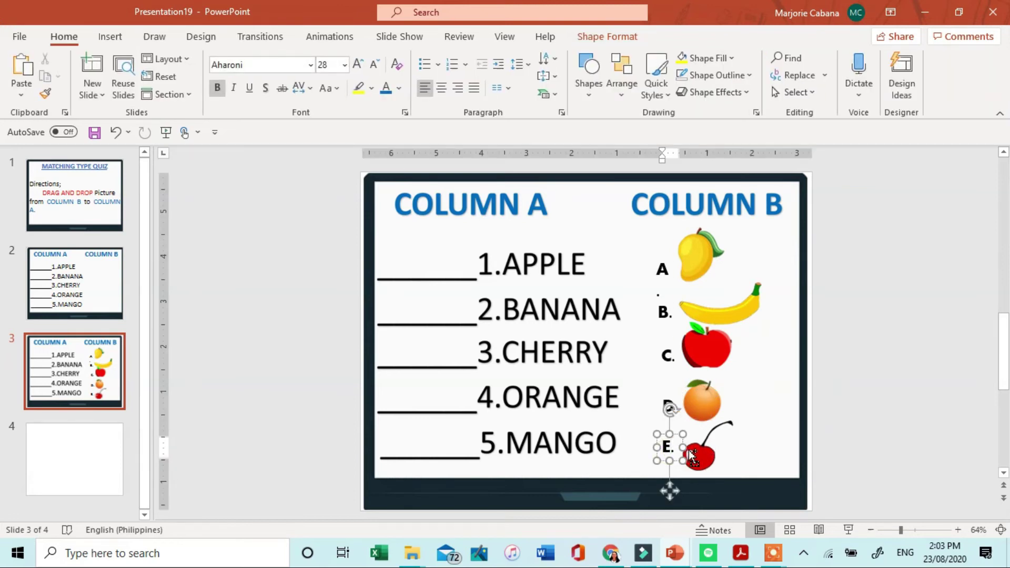
- Group the E. label with the cherry picture using Group > Group
left_click(693, 449, "shift")
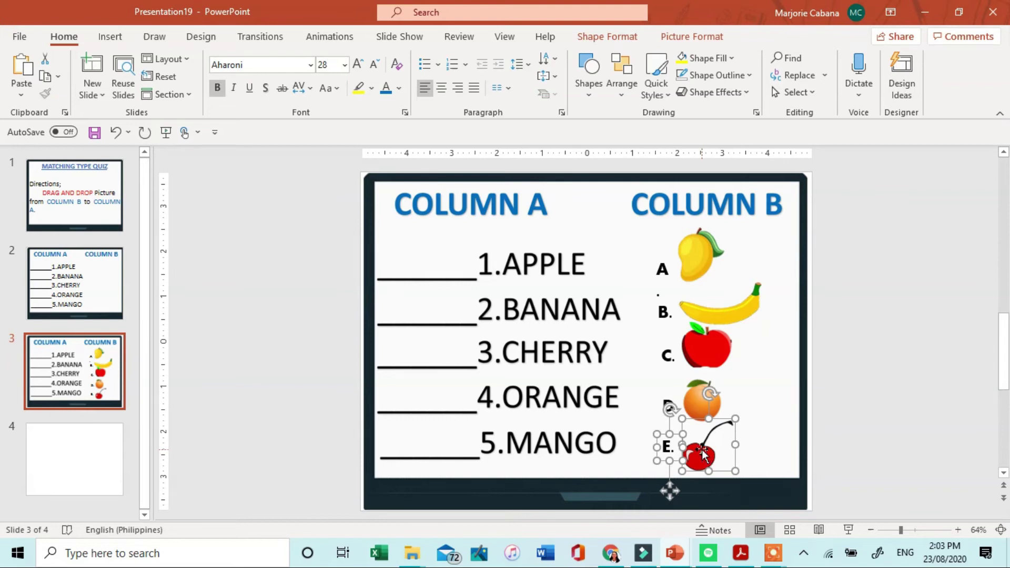
right_click(704, 455)
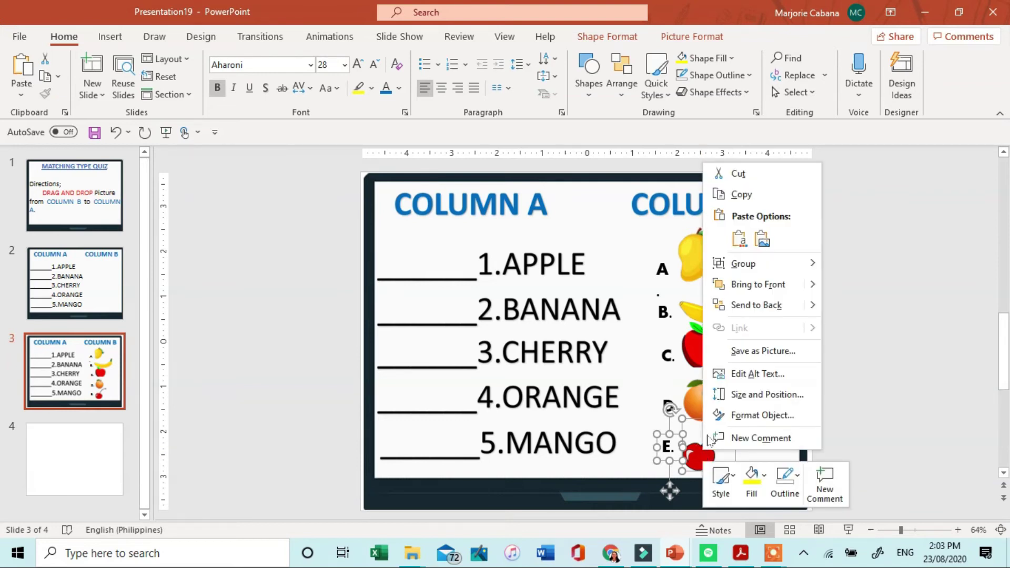
mouse_move(736, 266)
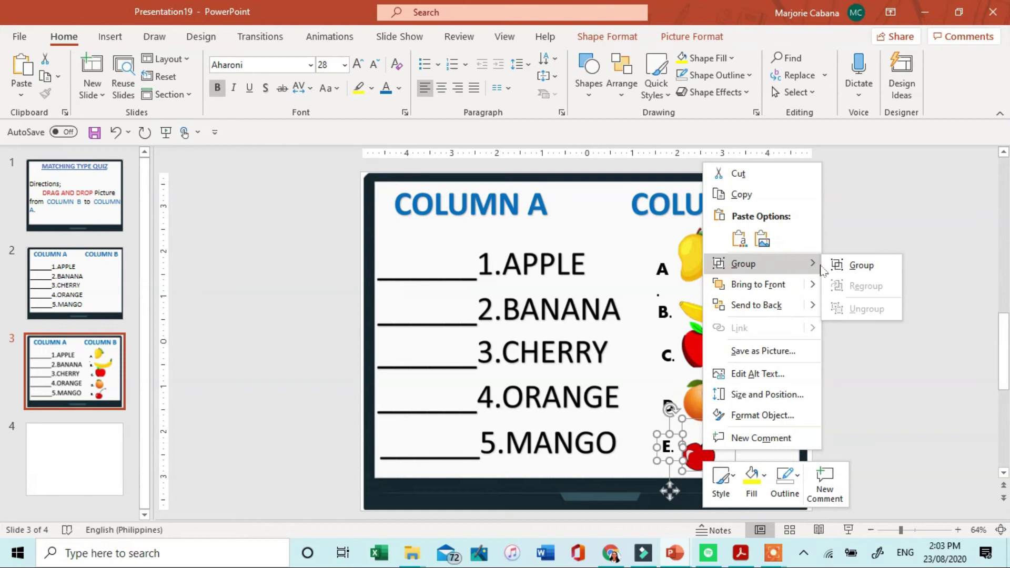
left_click(841, 266)
mouse_move(704, 450)
left_mouse_down()
mouse_move(552, 369)
mouse_move(424, 269)
mouse_move(447, 345)
mouse_move(684, 457)
mouse_move(704, 455)
left_mouse_up()
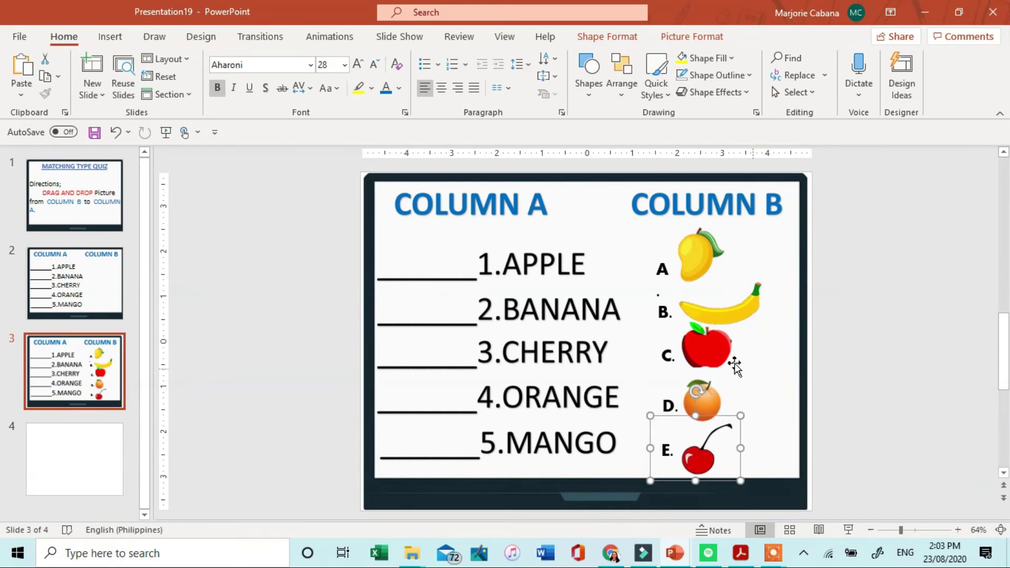
- Align the C. apple and D. orange groups in Column B
left_click_drag(713, 352, 707, 350)
left_click_drag(705, 414, 697, 404)
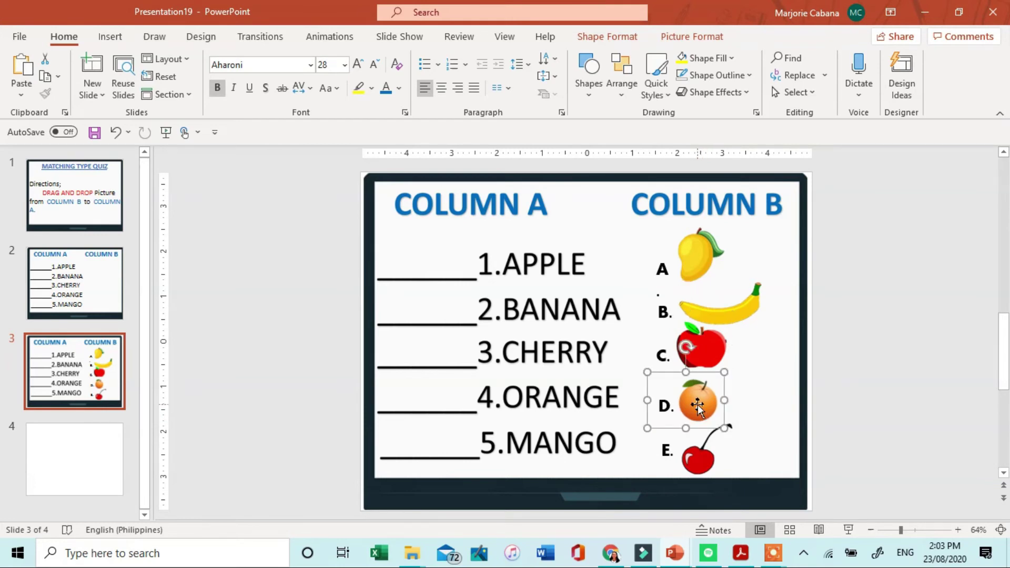
left_click(79, 451)
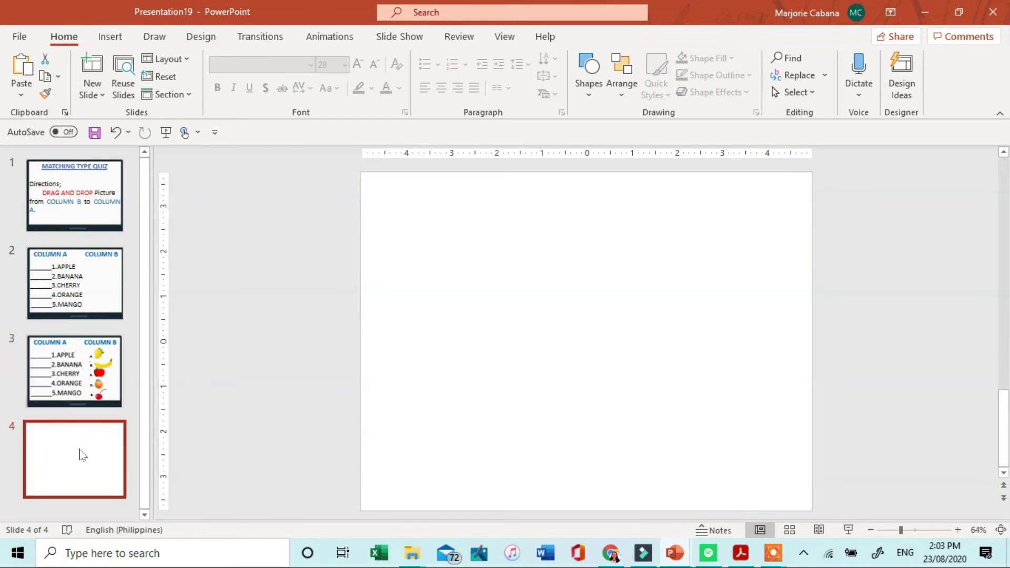
- Delete blank slide 4 and the quiz slide without fruit pictures
key("Delete")
left_click(78, 316)
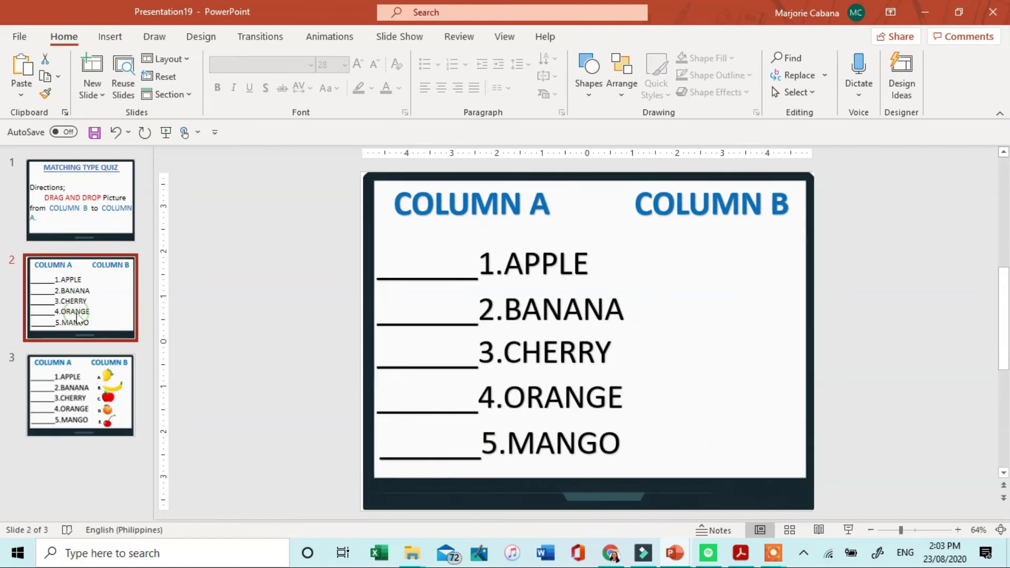
key("Delete")
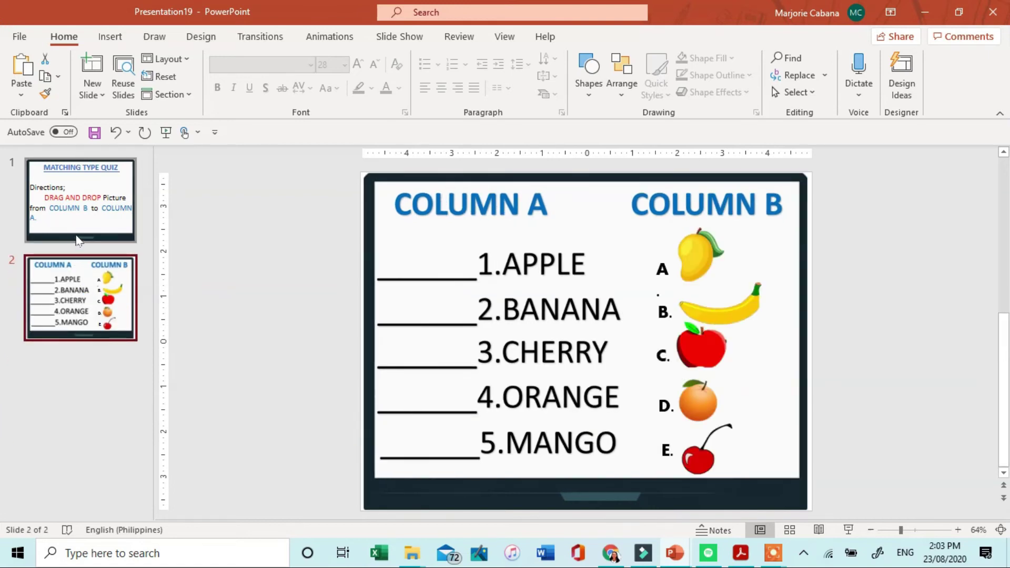
- Review the MATCHING TYPE QUIZ title slide's objects and the new blank first slide
left_click(78, 240)
left_click(516, 349)
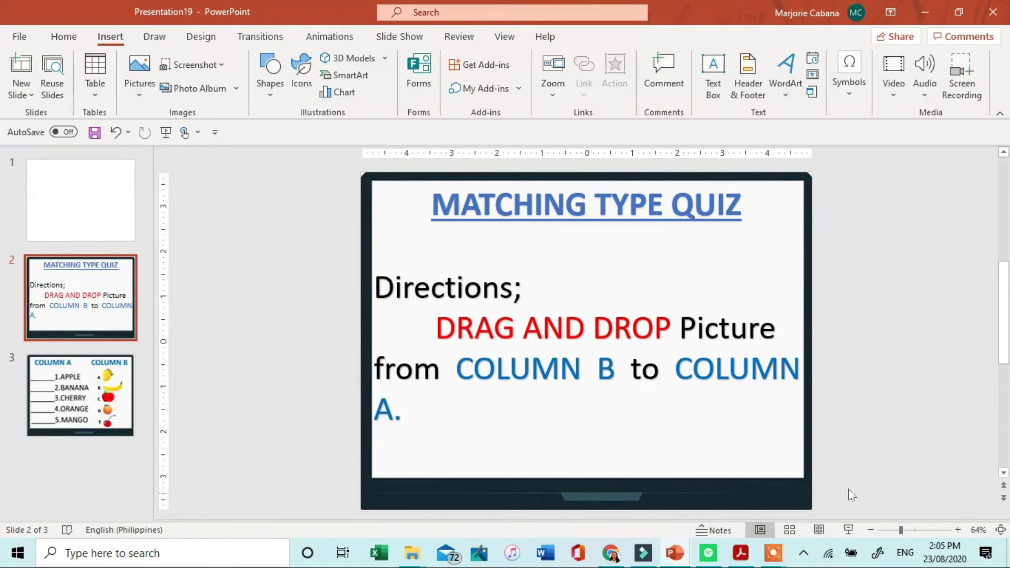
left_click(654, 389)
left_click(602, 232)
left_click(31, 225)
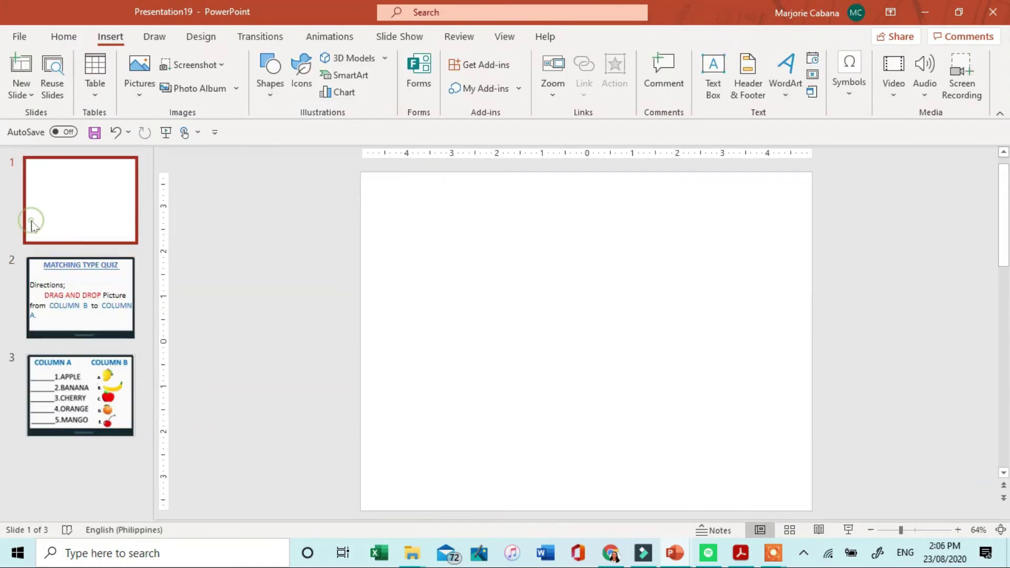
left_click(118, 287)
left_click(681, 265)
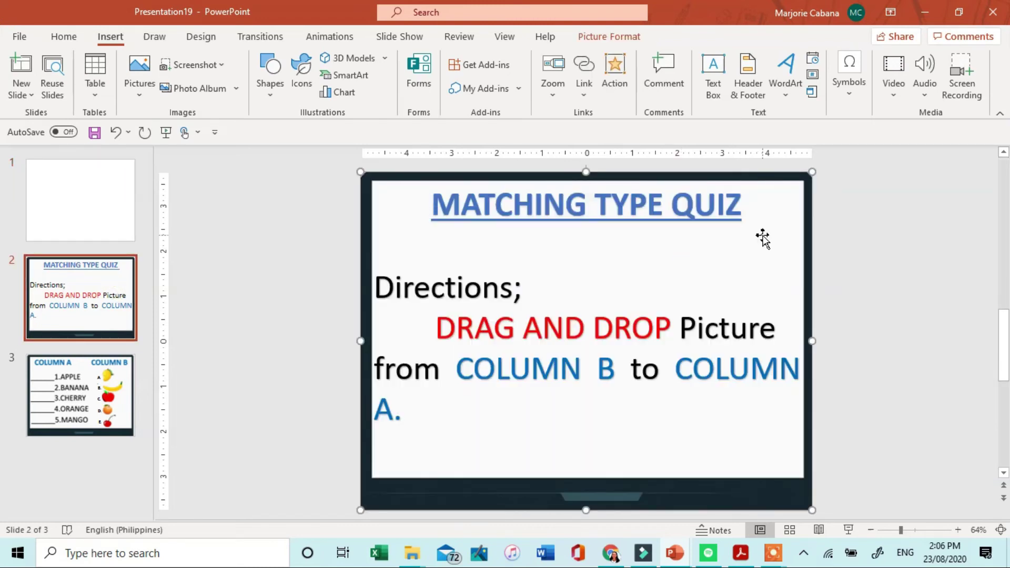
- Select all title-slide objects with Ctrl+A and save them as PNG picture 'DRAG'
key("ctrl+a")
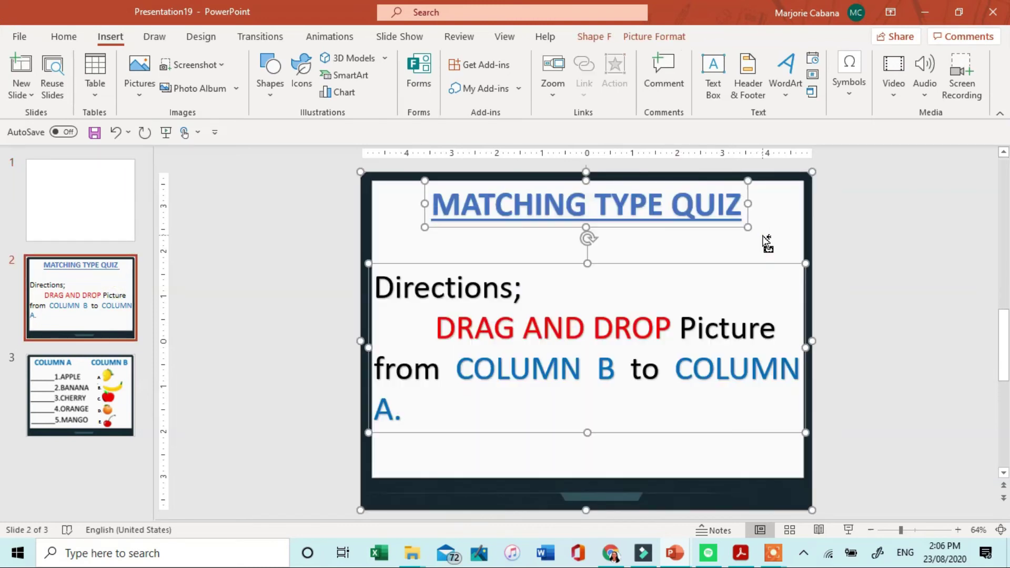
right_click(678, 246)
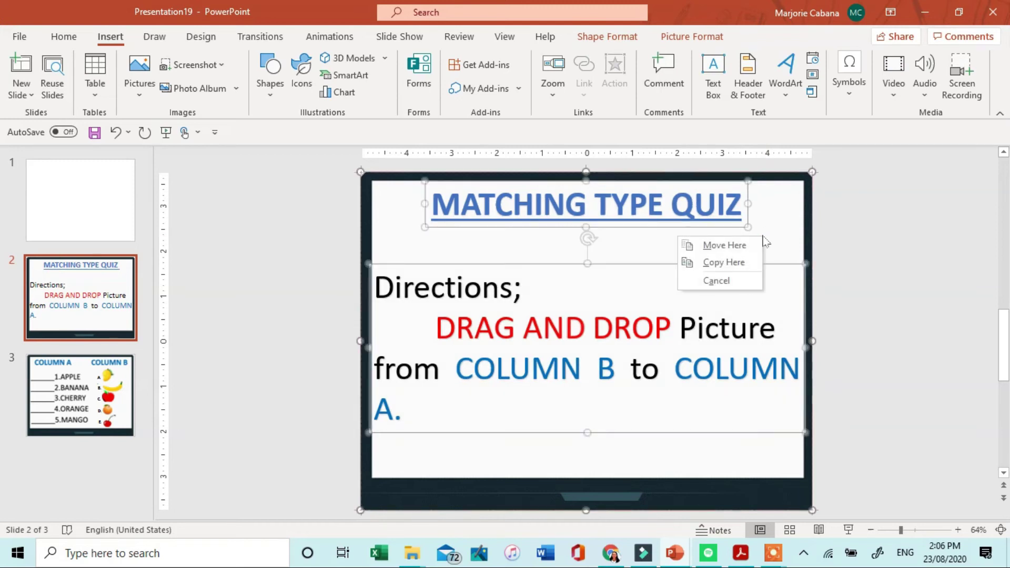
right_click(395, 248)
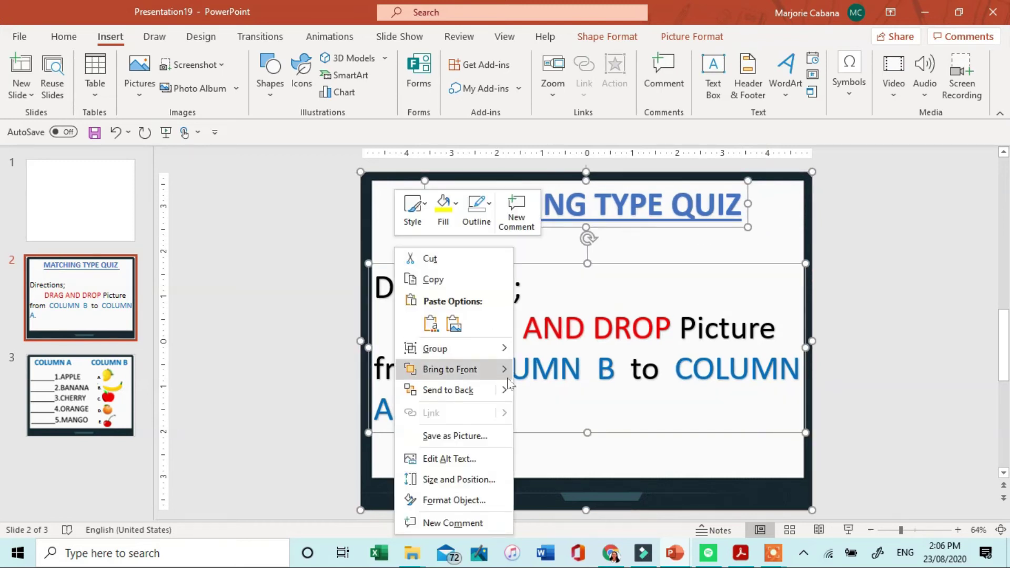
mouse_move(504, 391)
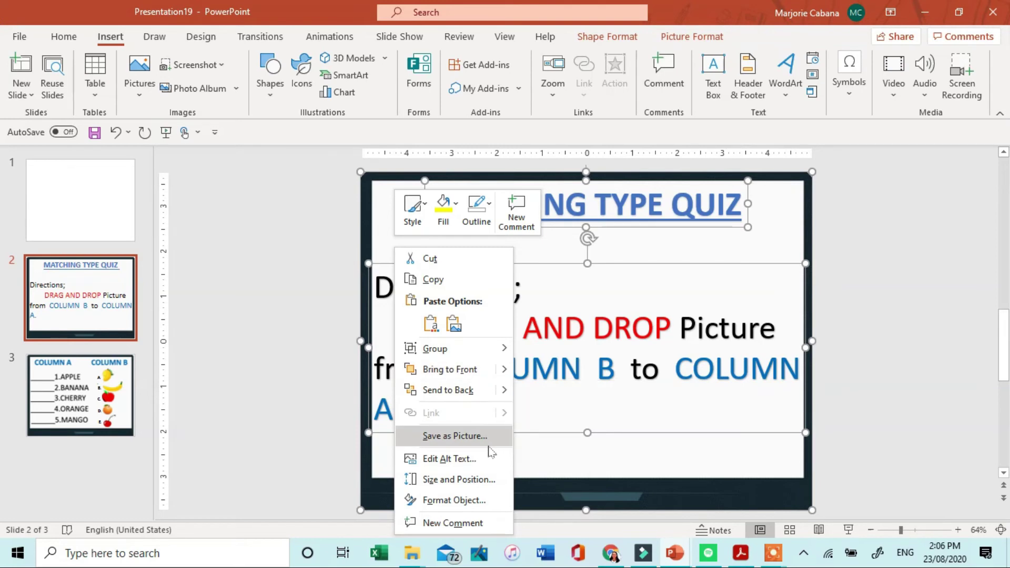
left_click(453, 436)
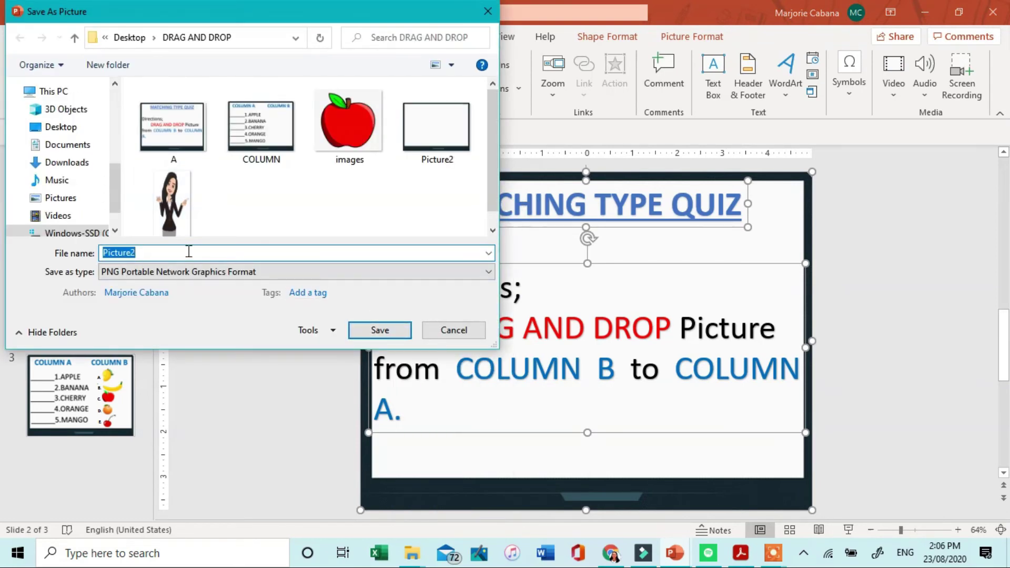
type("\\SK")
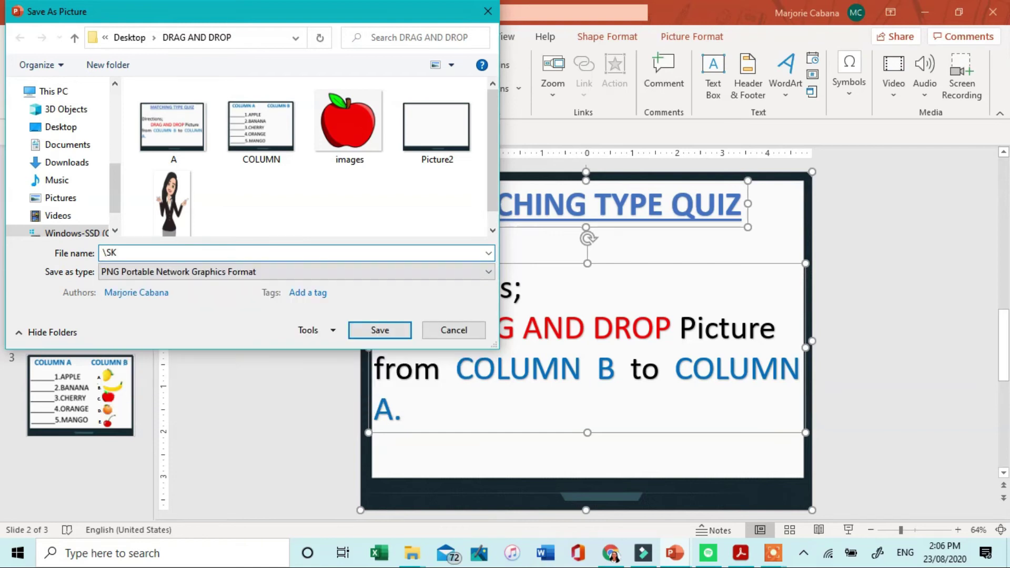
type("DPDRAG")
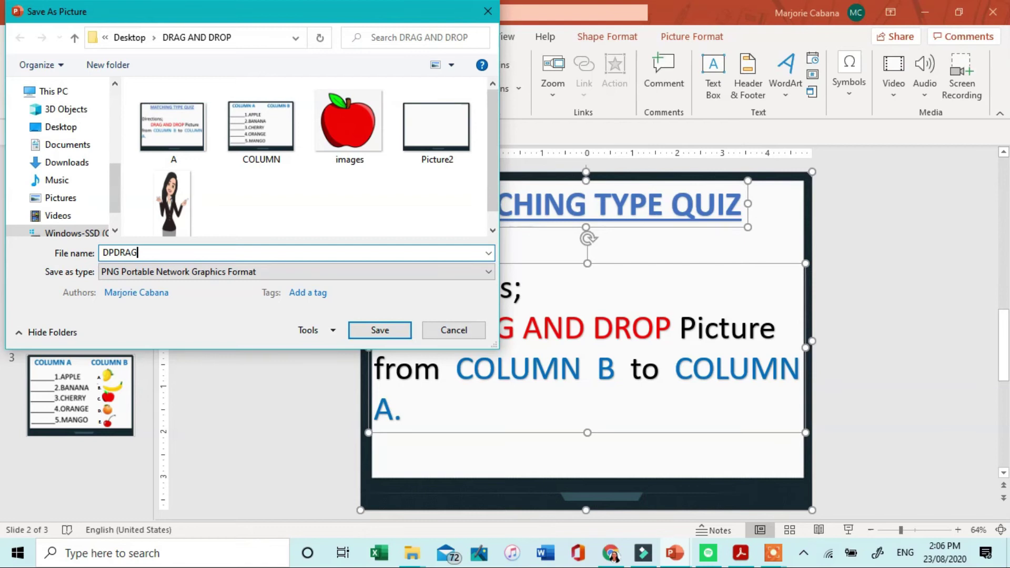
left_click(103, 252)
key("Delete")
key("Delete")
left_click(397, 330)
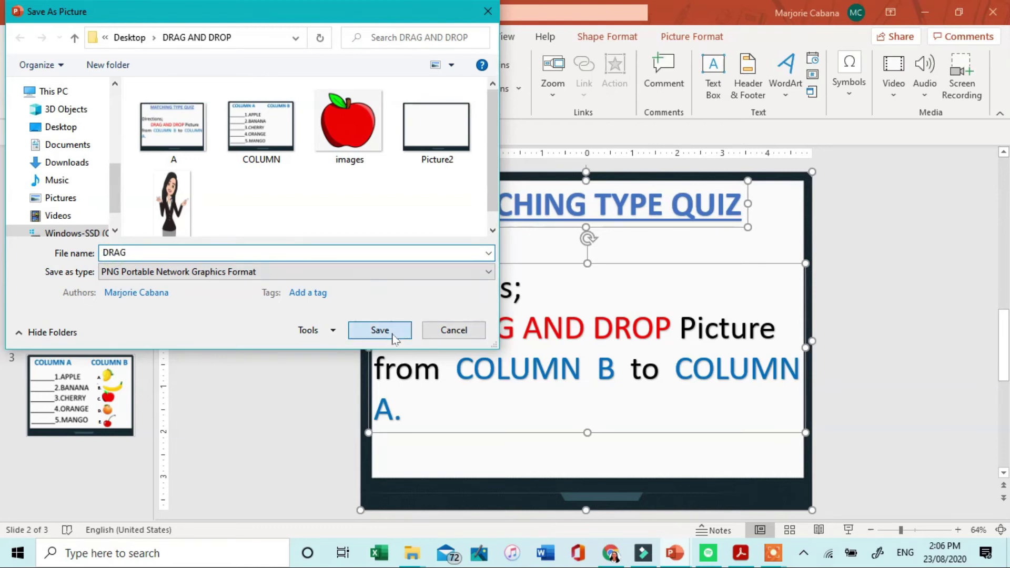
left_click(101, 220)
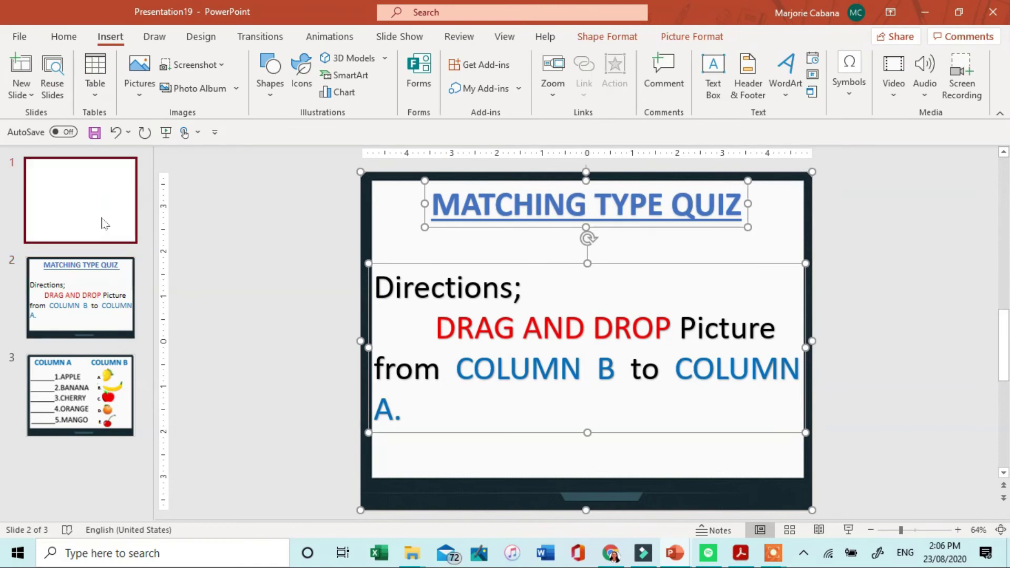
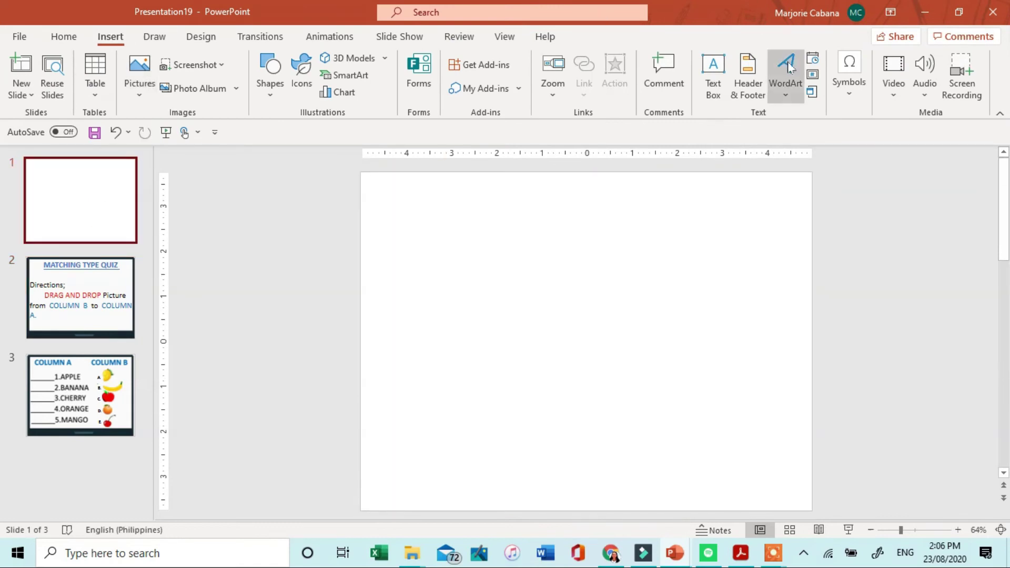
- Fill slide 1's background with picture A from the Desktop's DRAG AND DROP folder
left_click(204, 38)
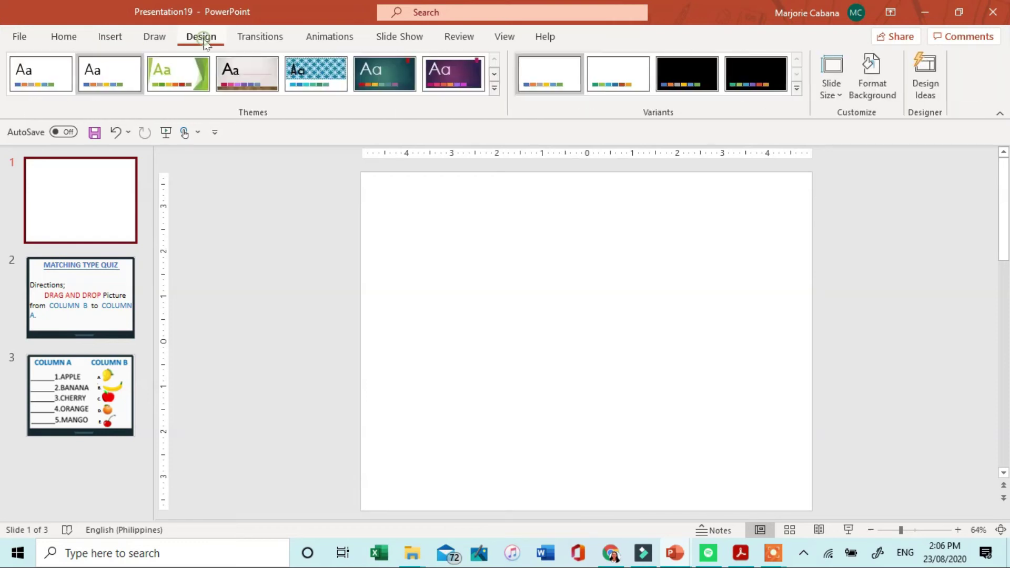
left_click(870, 76)
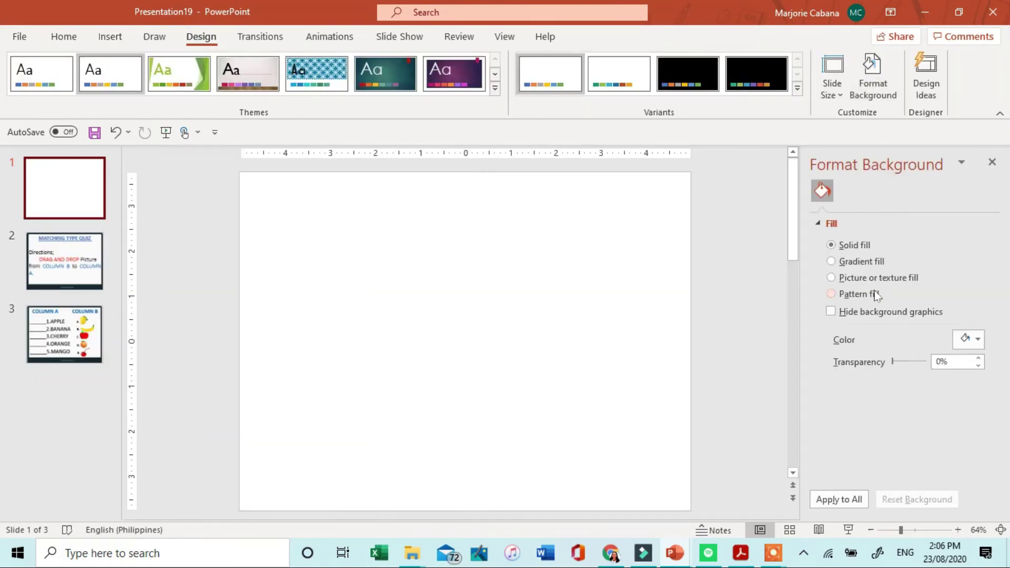
left_click(862, 279)
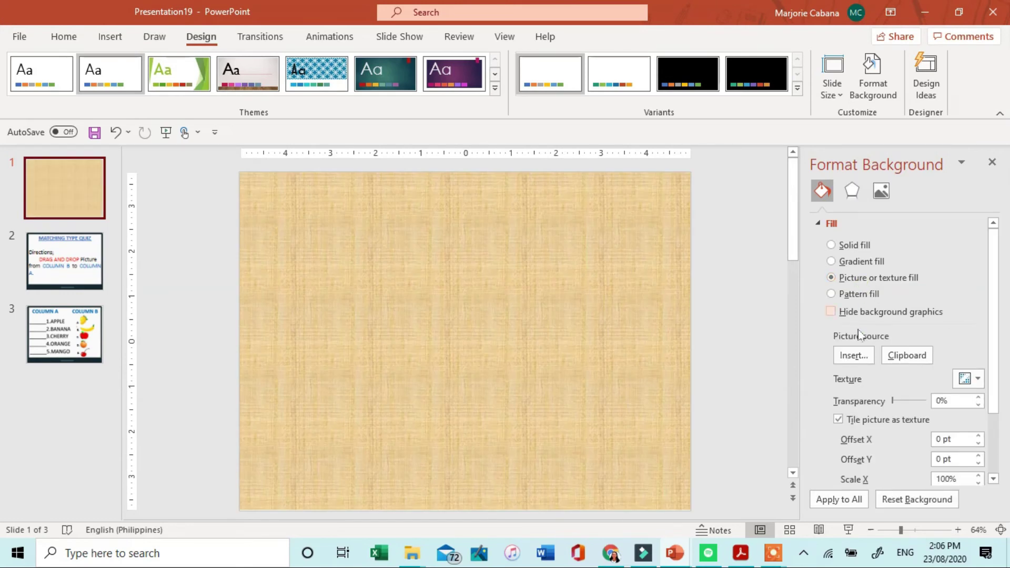
left_click(853, 356)
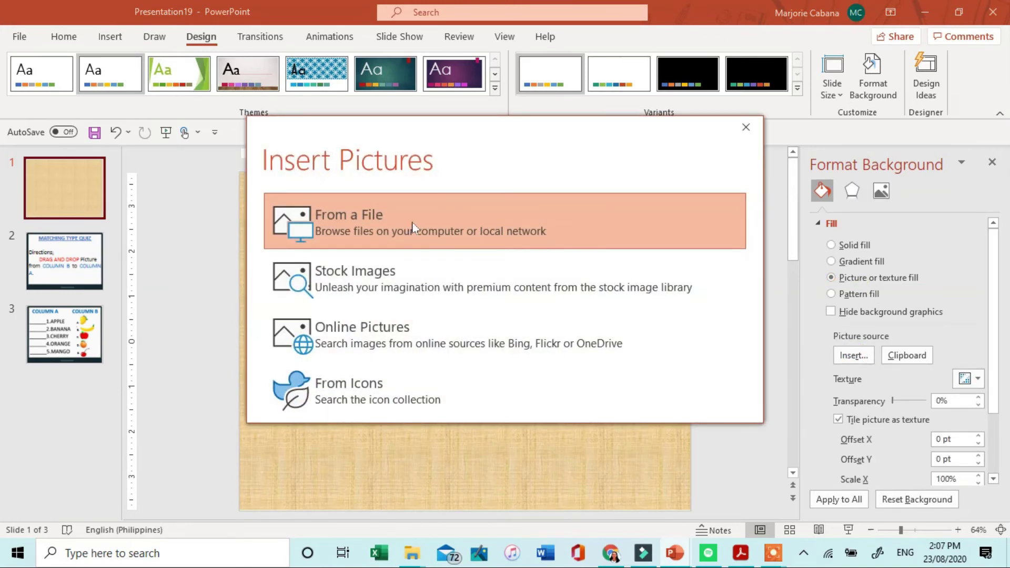
left_click(410, 225)
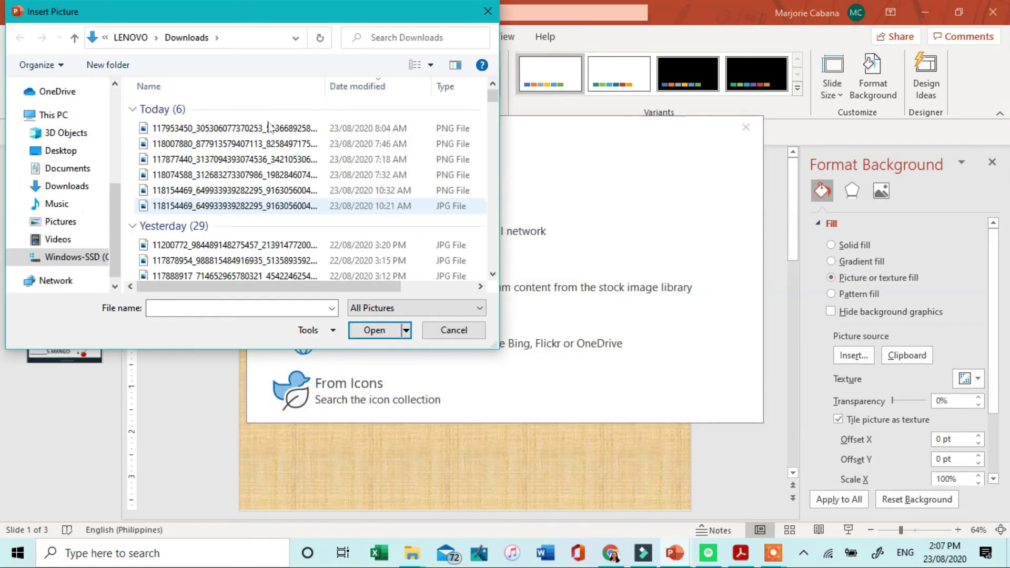
left_click(73, 151)
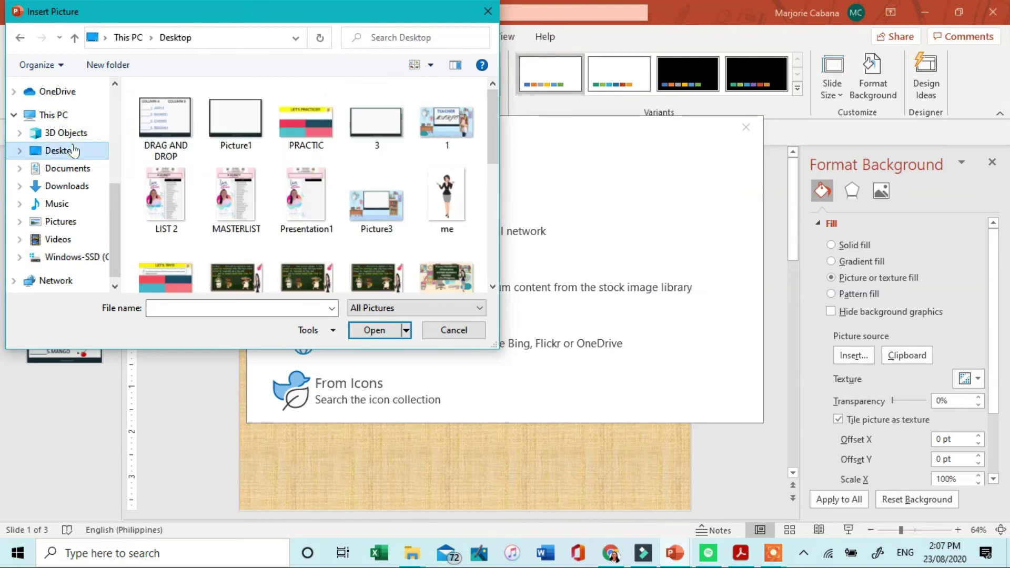
scroll(270, 196, "down", 5)
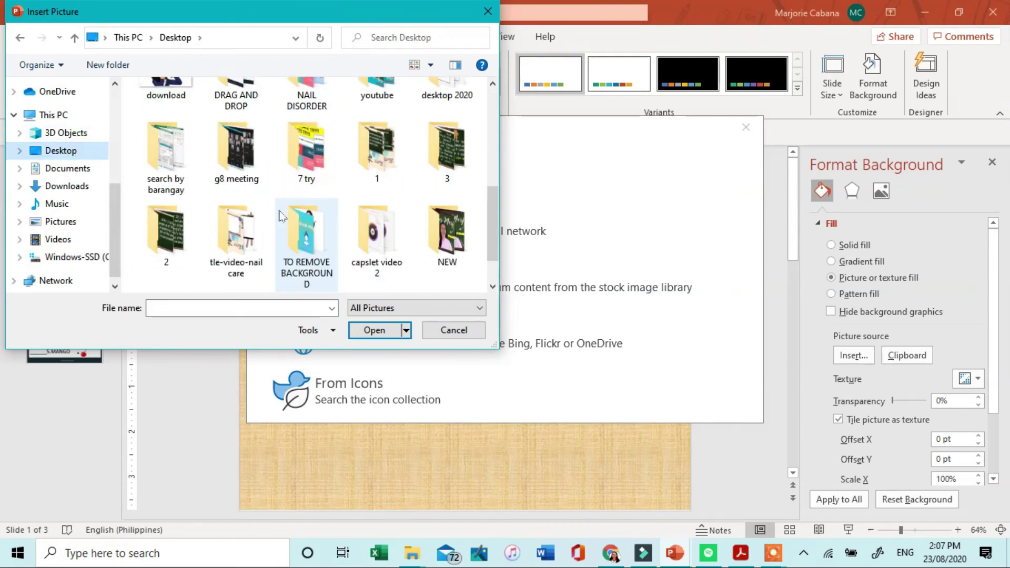
double_click(241, 108)
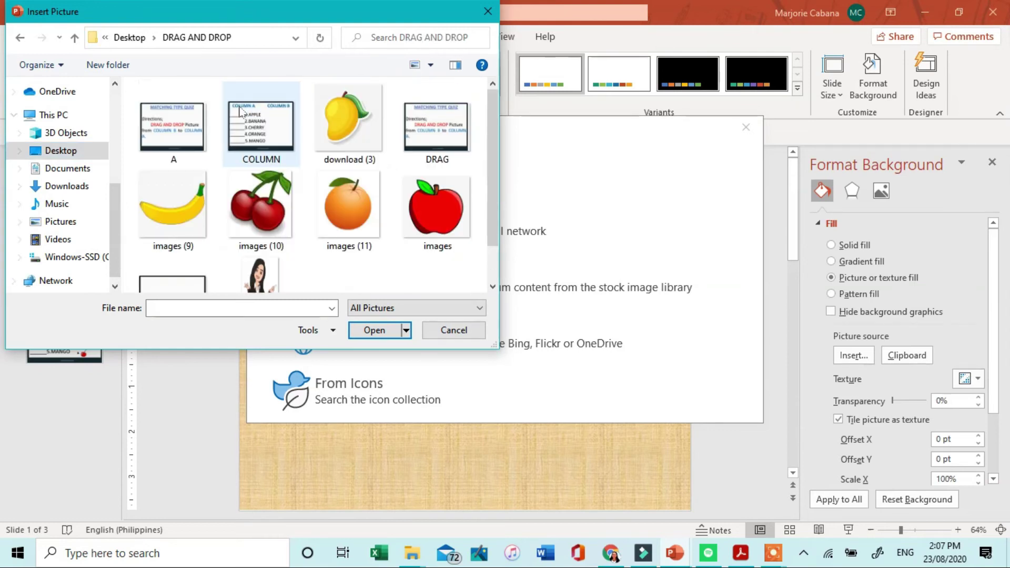
left_click(172, 134)
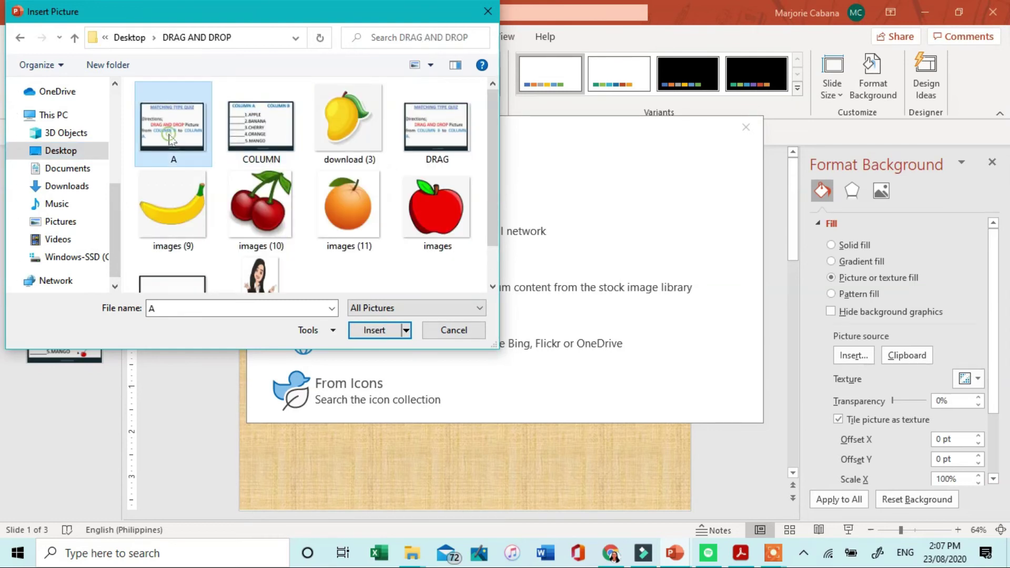
left_click(375, 331)
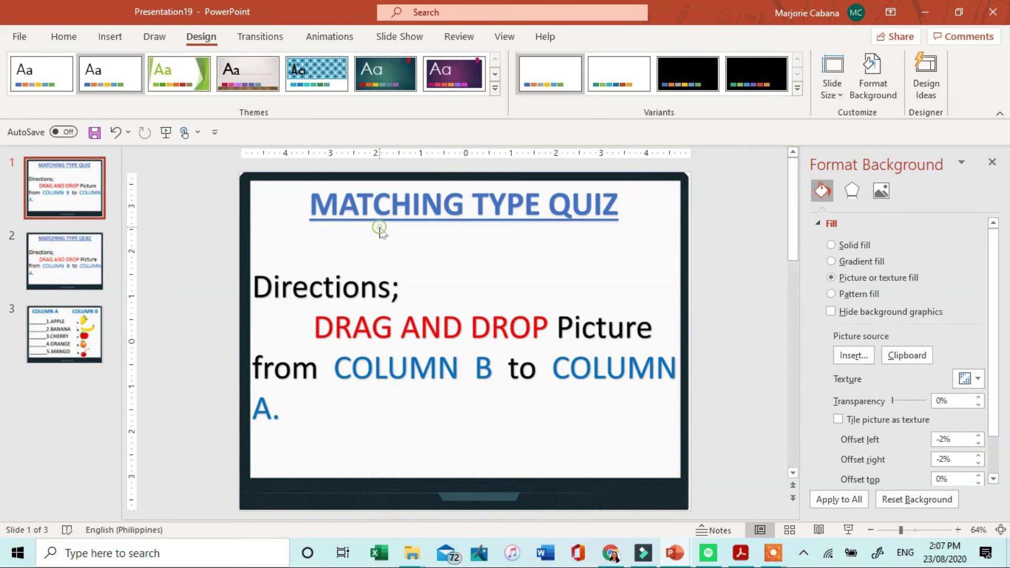
- Delete the duplicate slide 2 and insert a new Title Slide after slide 1
left_click(67, 279)
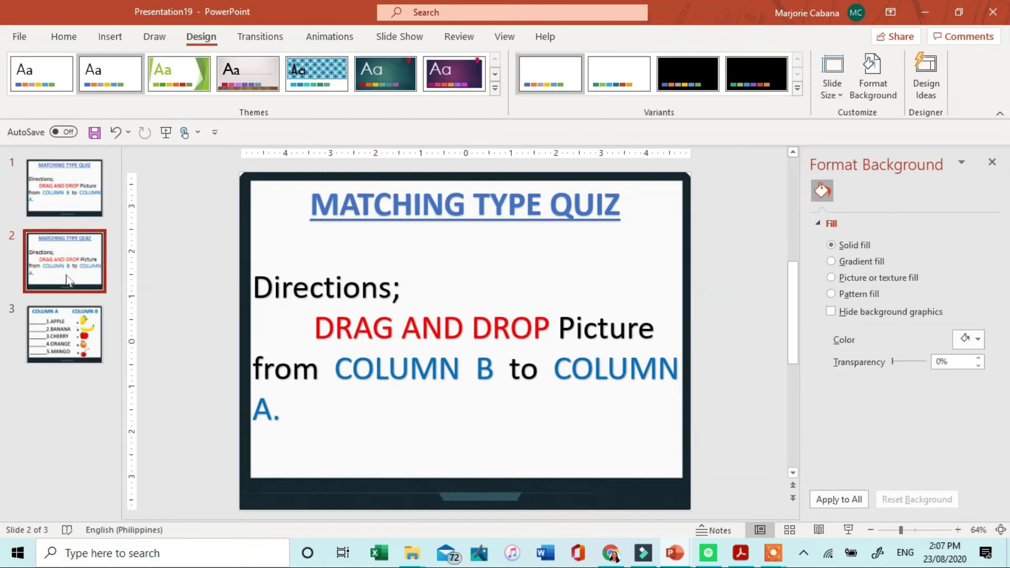
key("Delete")
left_click(64, 188)
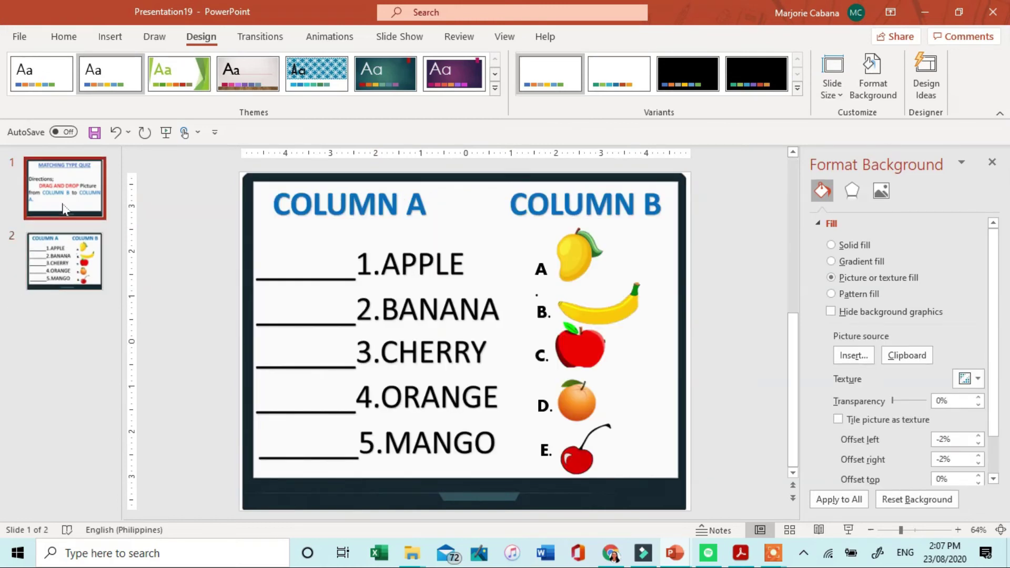
left_click(110, 38)
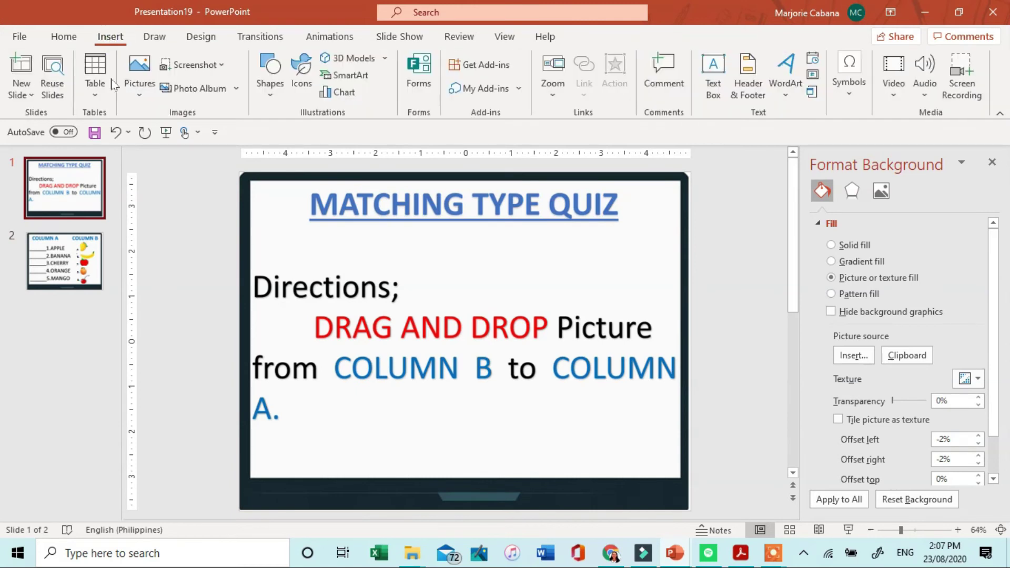
left_click(64, 37)
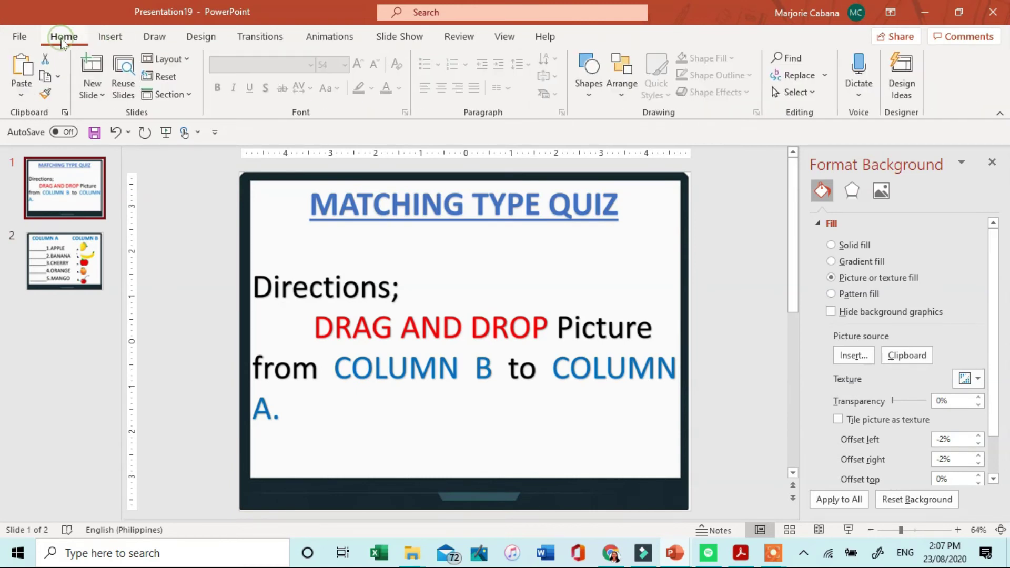
left_click(92, 91)
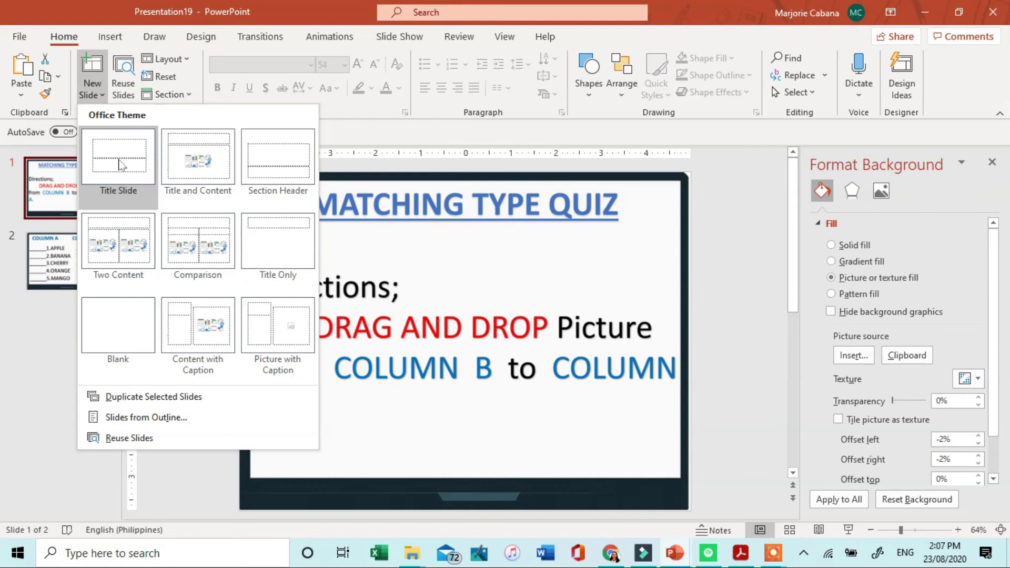
left_click(119, 164)
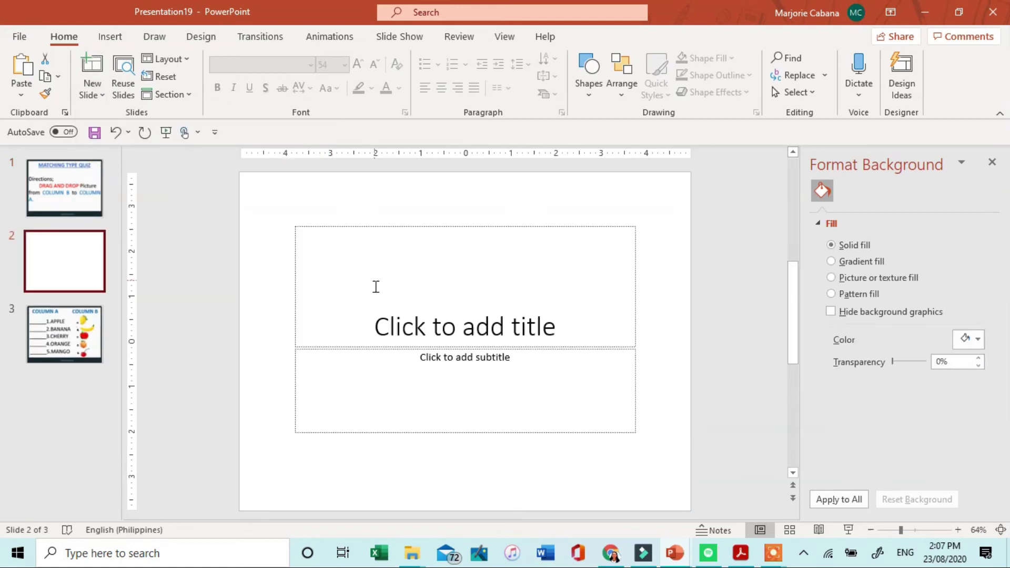
- Type 'NAME:________________' in the title, shrink the box and move it near the top
left_click(375, 287)
type("NAME:________________")
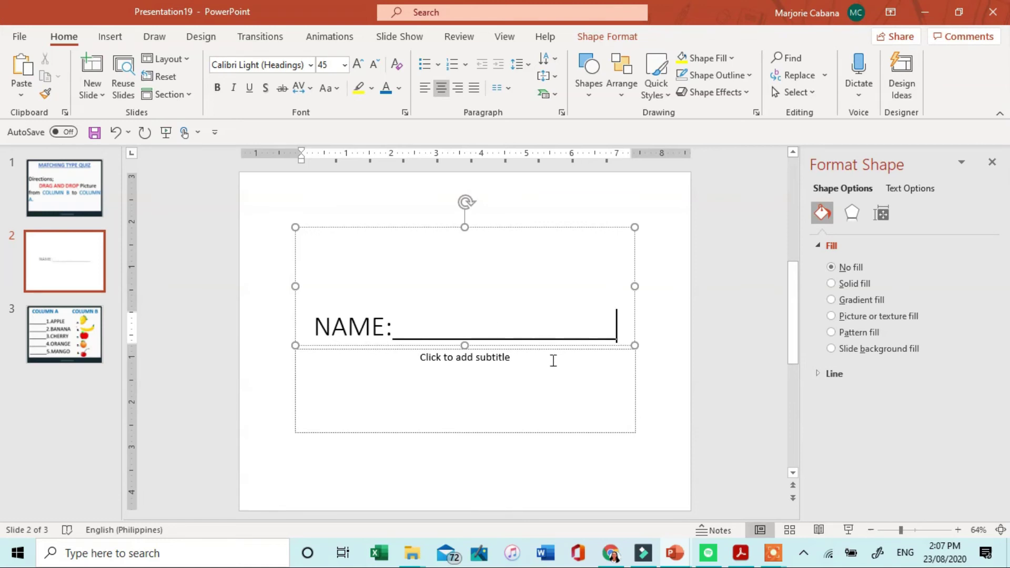
left_click_drag(464, 344, 456, 273)
left_click_drag(496, 223, 455, 198)
- Type 'YEAR AND SECTION:' in the subtitle, then delete it so the subtitle is empty
left_click(500, 374)
type("YEAR AND SECT")
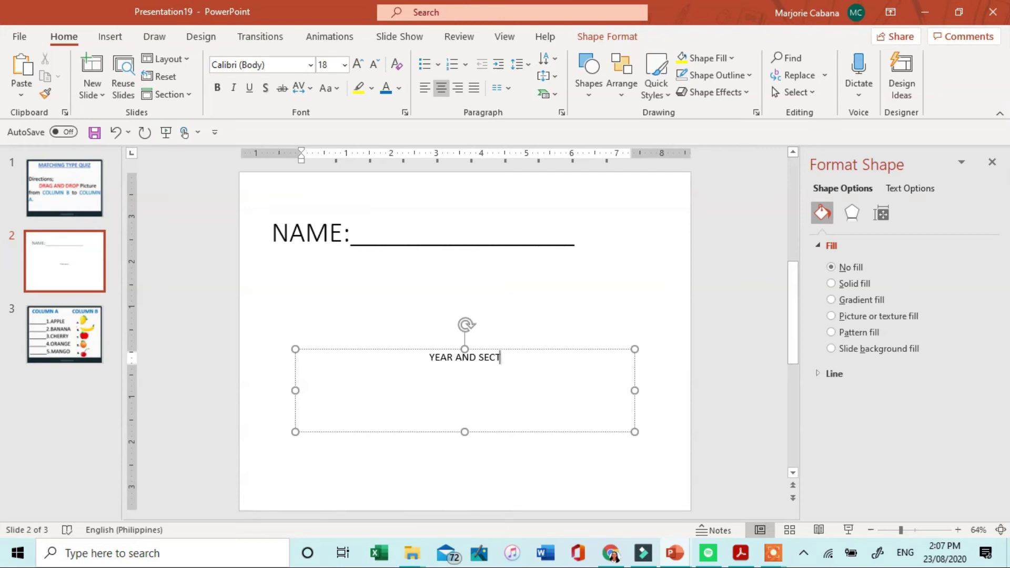
type("ION:")
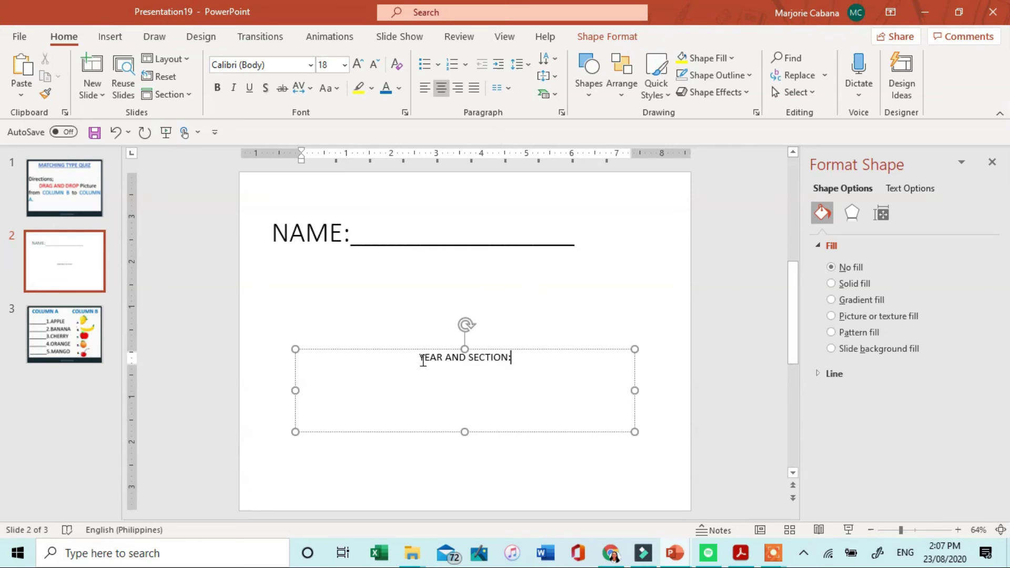
left_click_drag(423, 361, 493, 358)
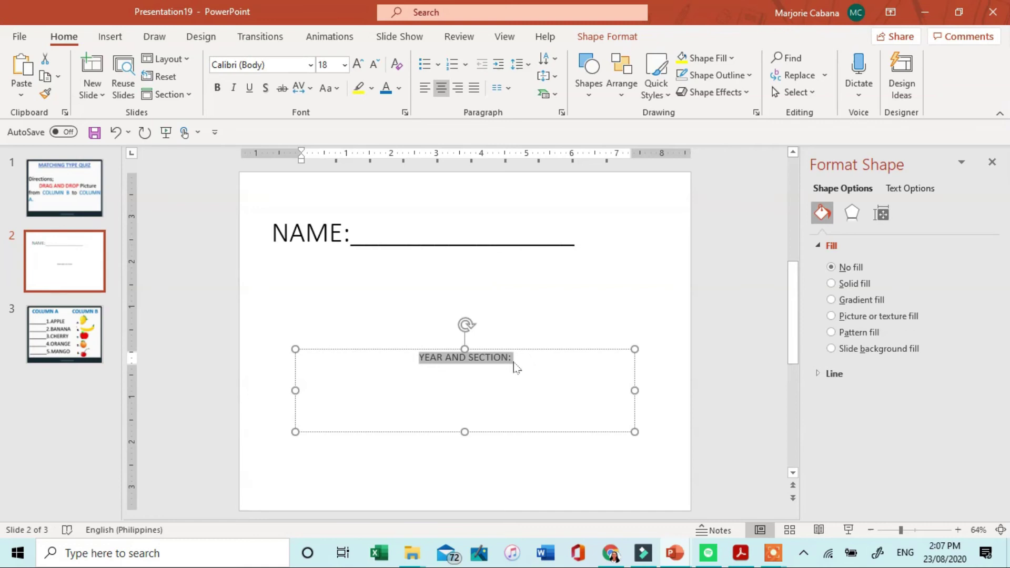
key("BackSpace")
left_click(482, 241)
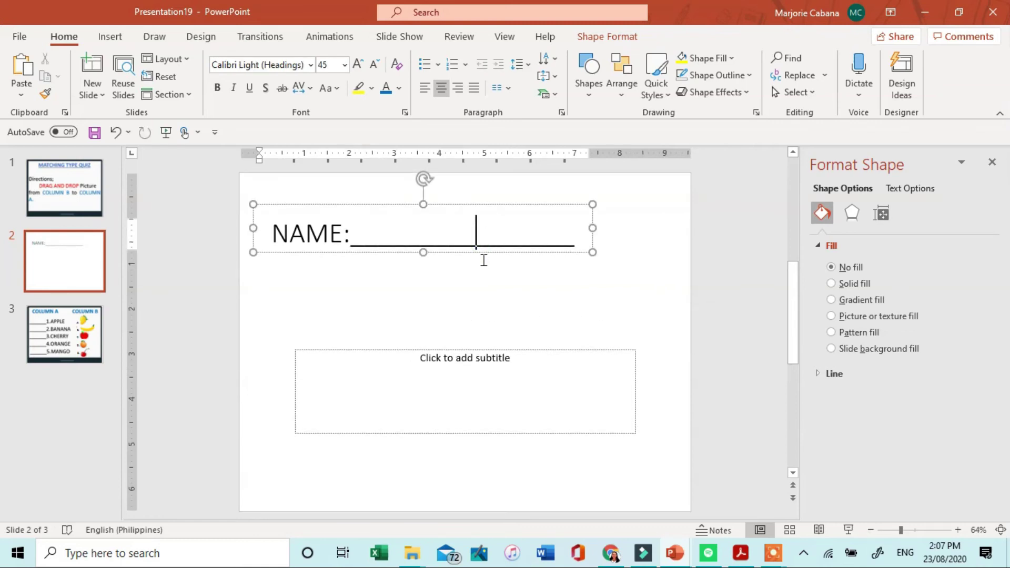
right_click(483, 251)
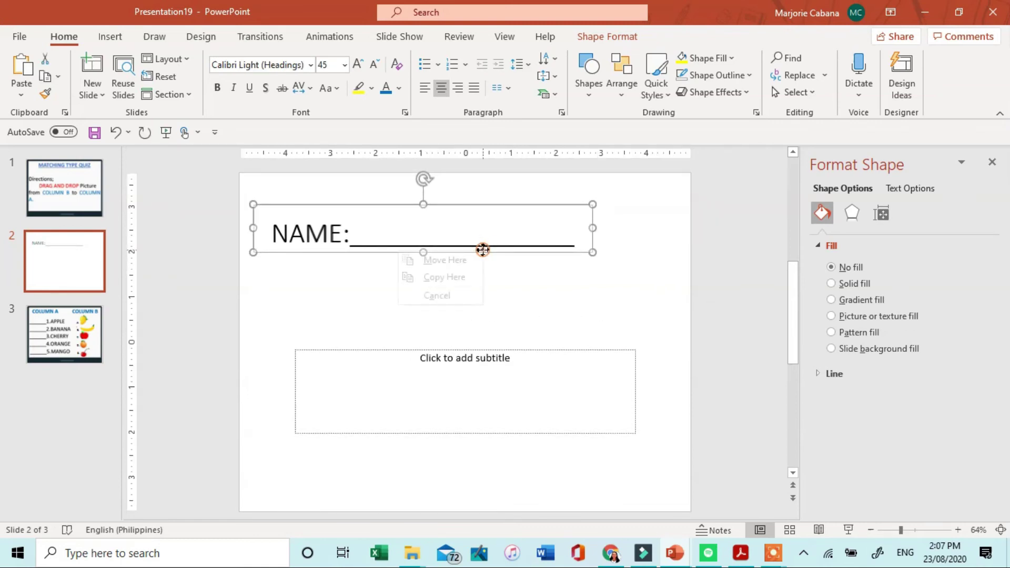
left_click(504, 234)
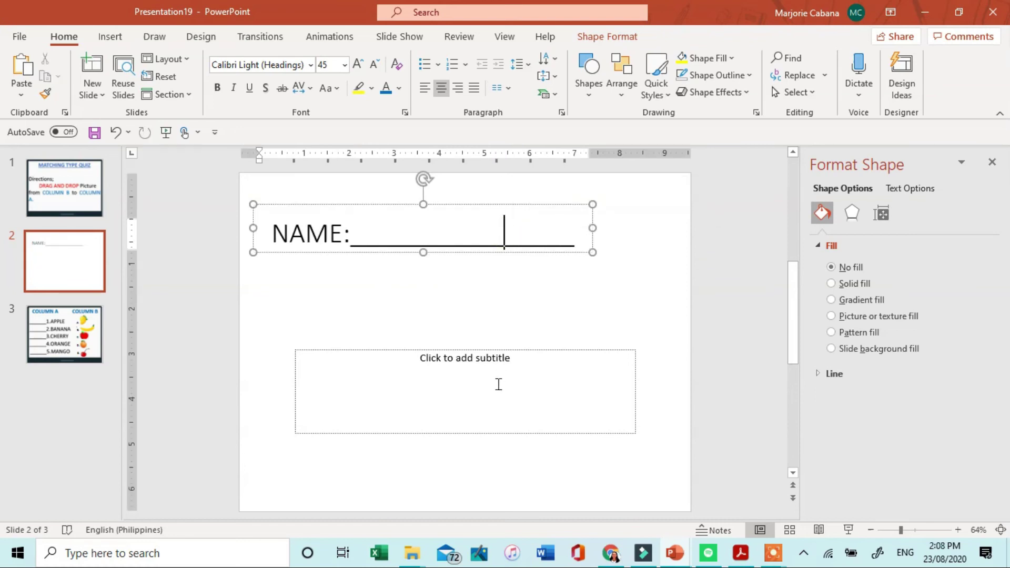
- Copy the NAME: line below itself, relabel it 'YEAR AND SECTION' and widen it
left_click_drag(504, 208, 509, 210)
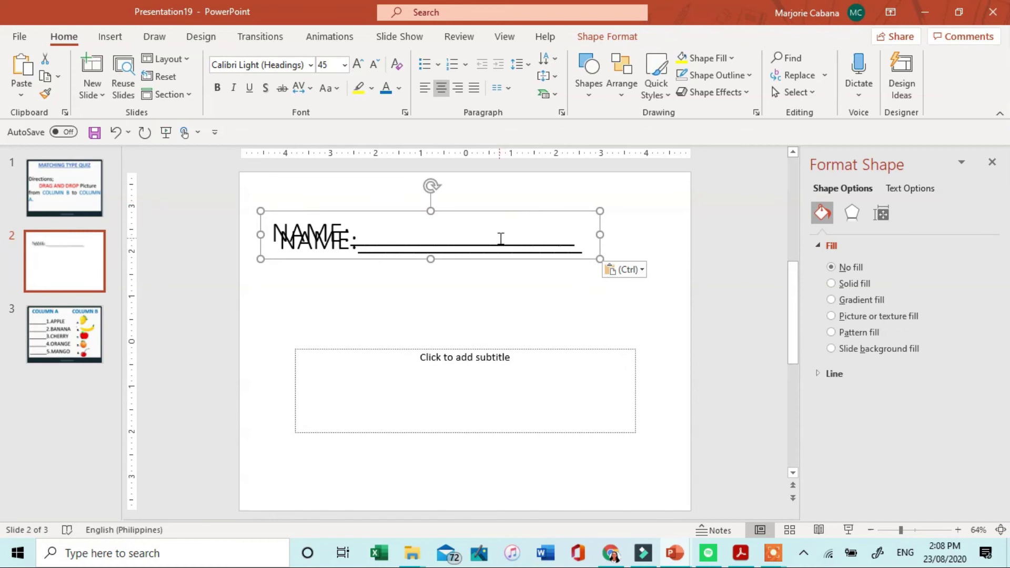
left_click_drag(498, 257, 491, 289)
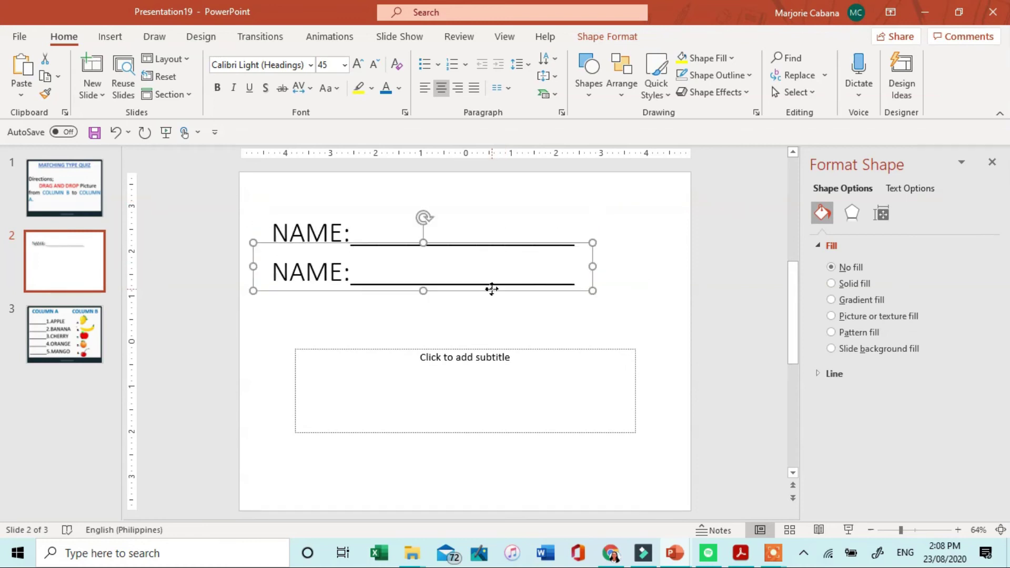
left_click(348, 267)
key("BackSpace")
key("BackSpace")
key("BackSpace")
key("BackSpace")
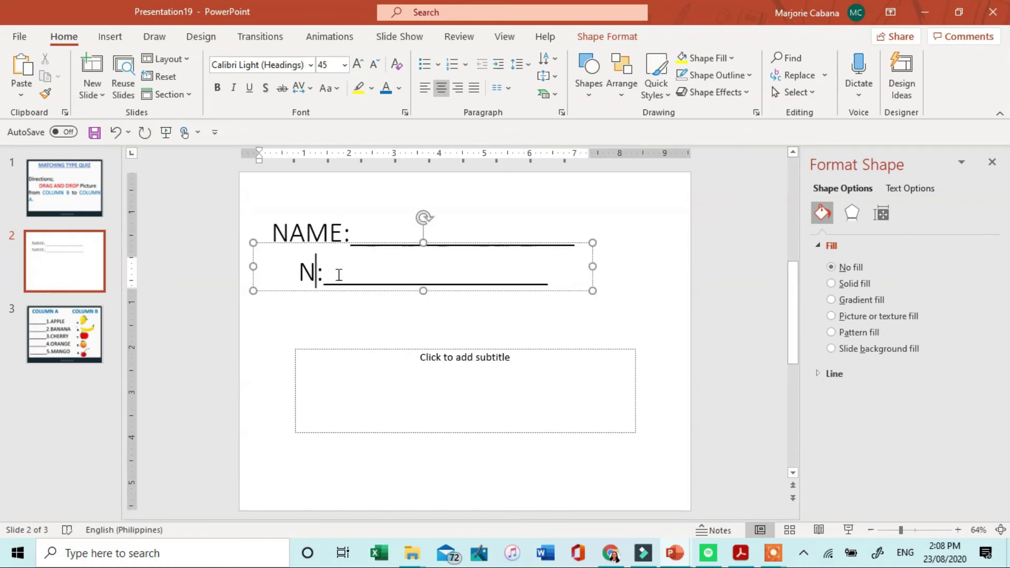
type("YEAR ")
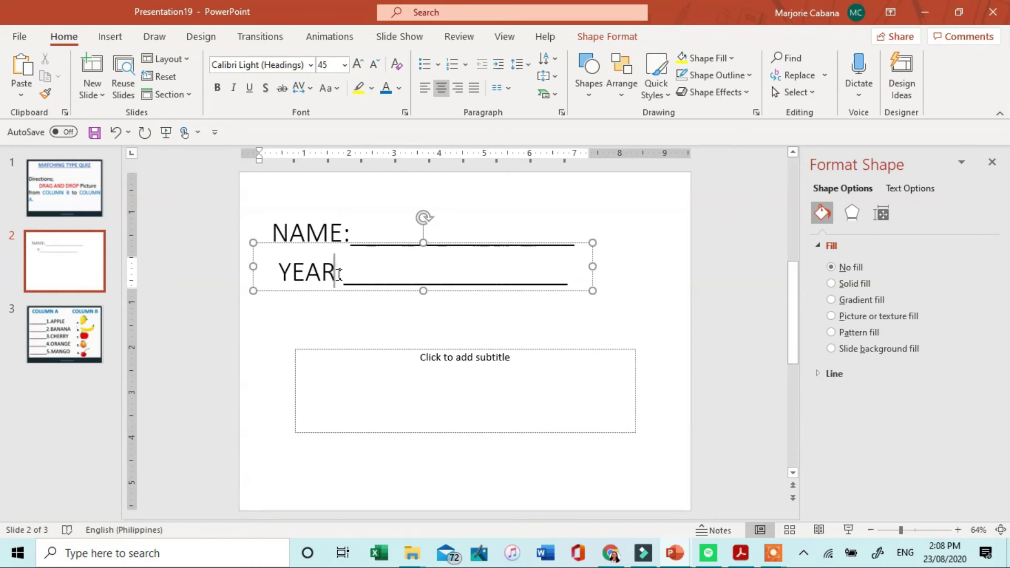
type("AND  SECTION")
left_click_drag(592, 266, 665, 266)
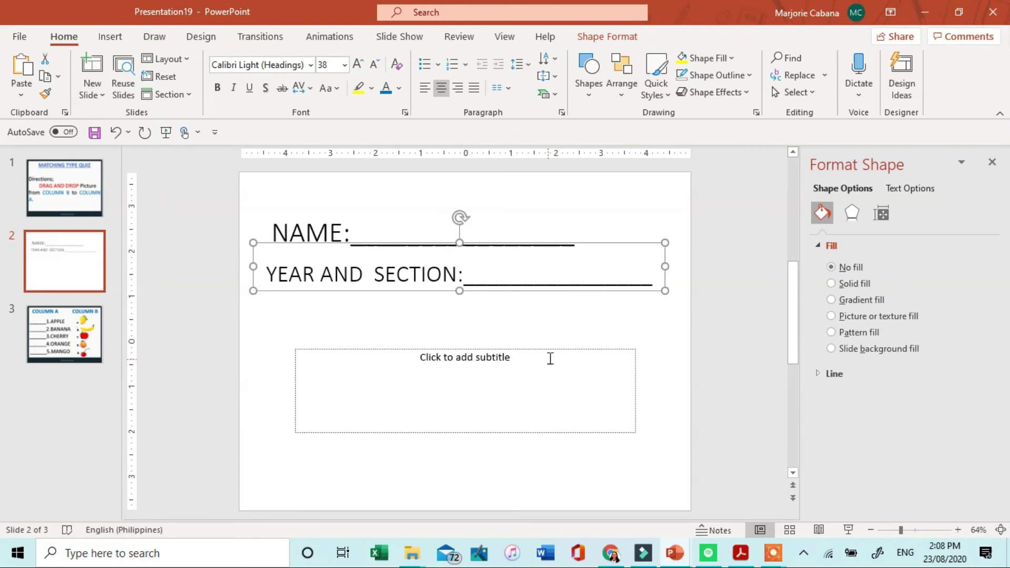
left_click(551, 348)
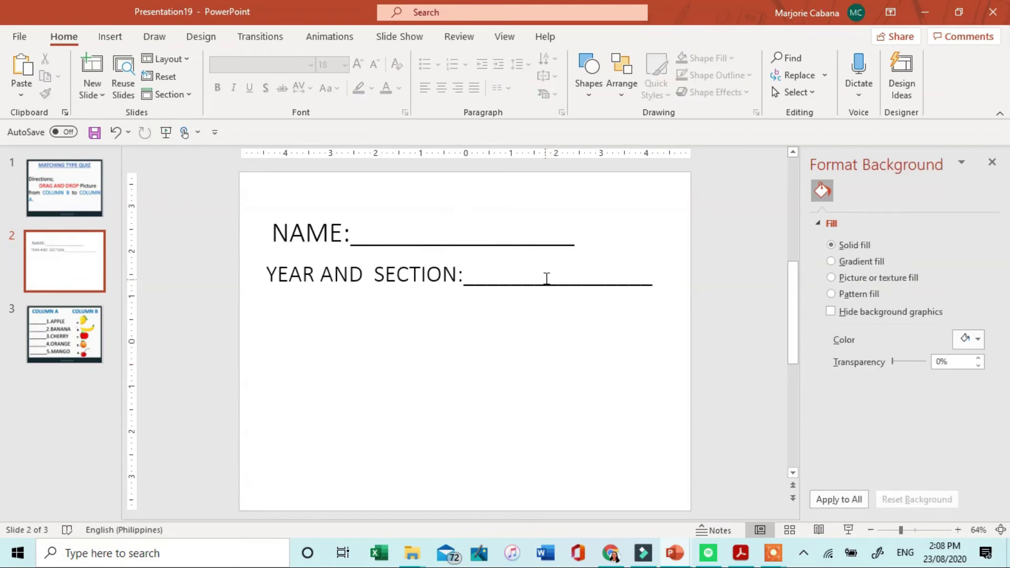
- Duplicate the YEAR AND SECTION line, relabel the copy 'DATE' and left-align it
left_click(544, 277)
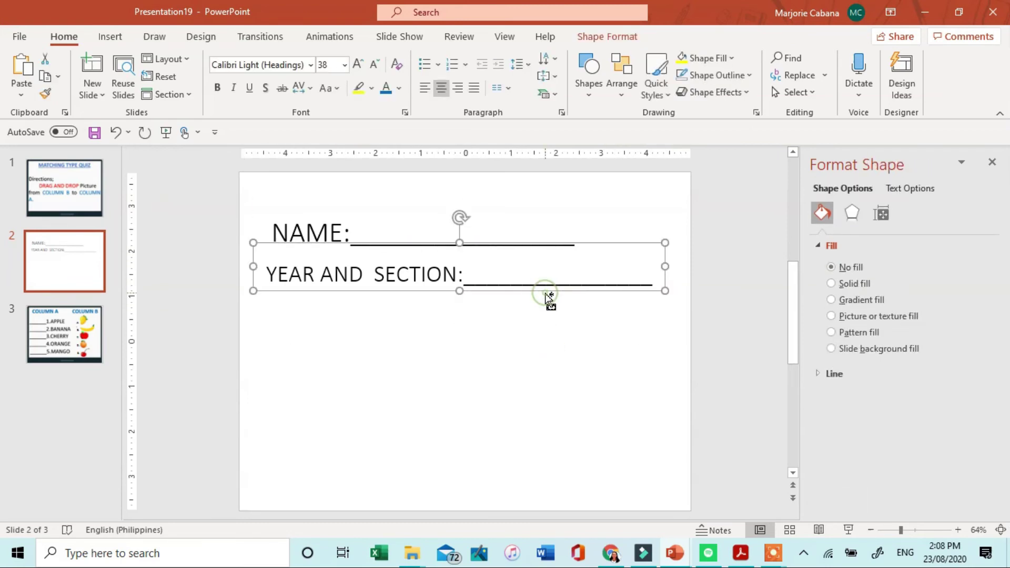
key("ctrl+d")
left_click_drag(527, 293, 515, 345)
left_click_drag(457, 322, 273, 323)
type("DATE:_____________________")
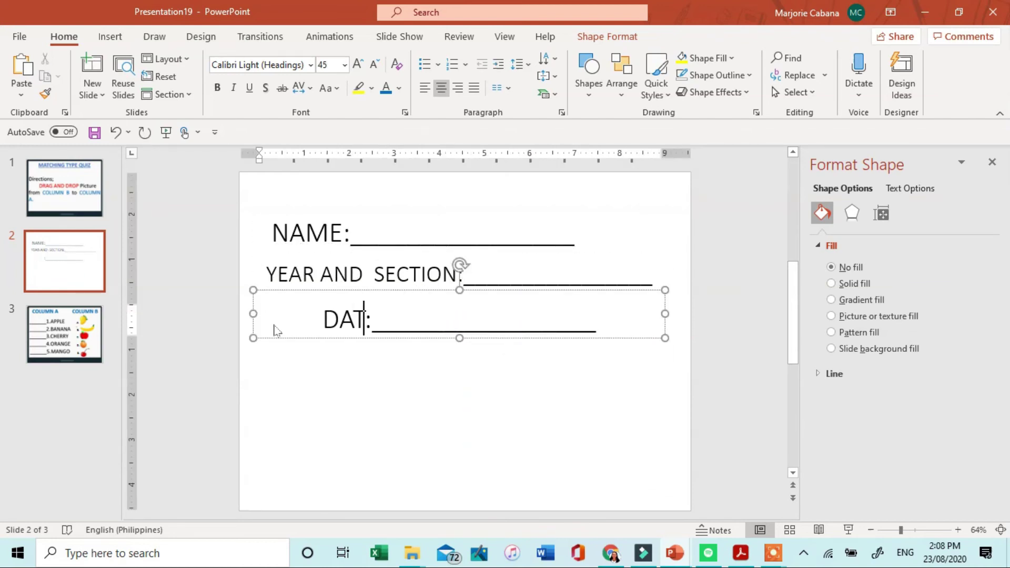
left_click(429, 92)
- Copy the DATE line underneath and relabel it as the SUBJECT line
left_click_drag(430, 339, 424, 386)
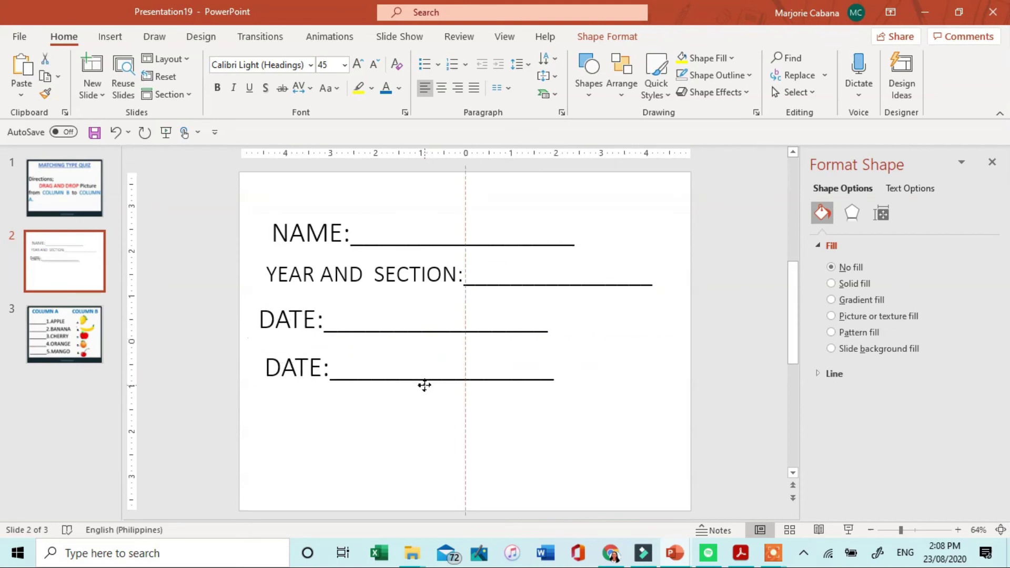
left_click(319, 372)
key("BackSpace")
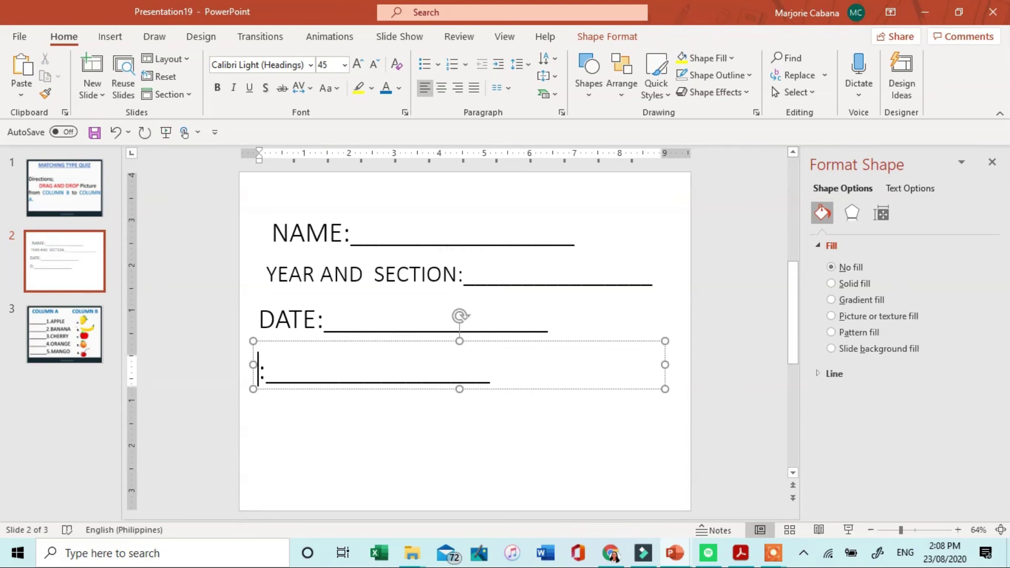
type("SUBJECT")
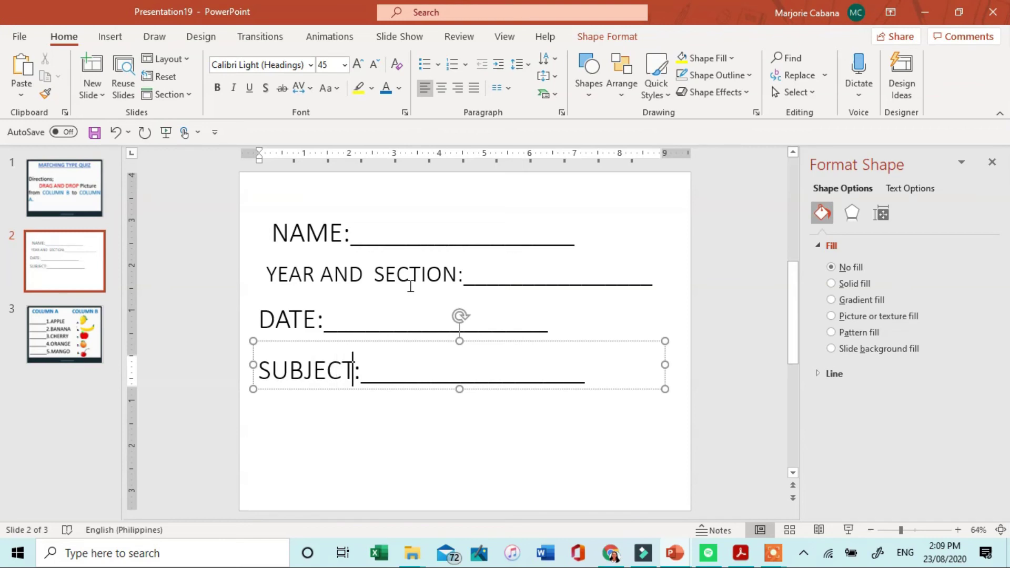
- Align the YEAR AND SECTION line left, adjust its text size and widen its box
left_click(410, 286)
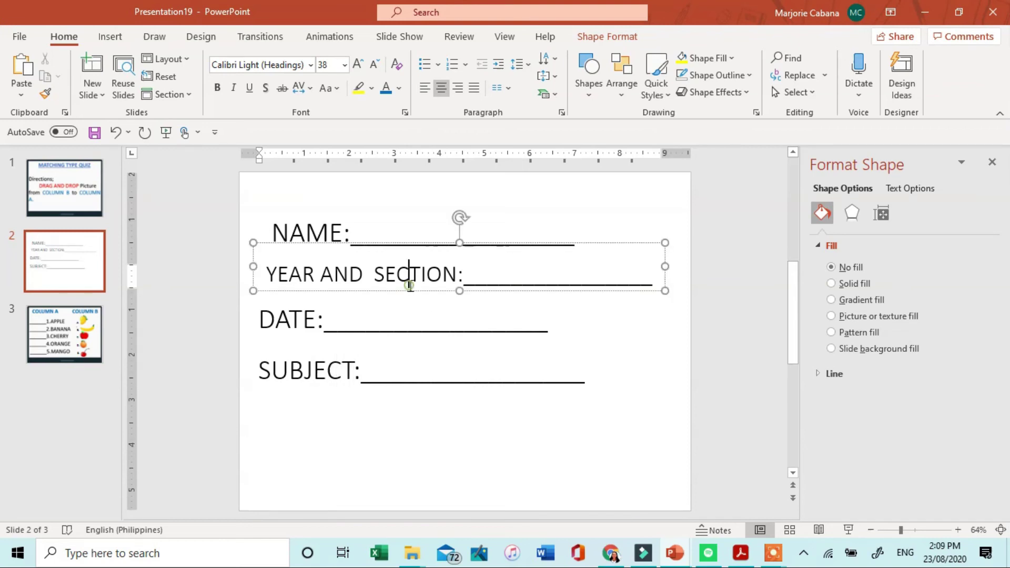
left_click_drag(410, 286, 400, 289)
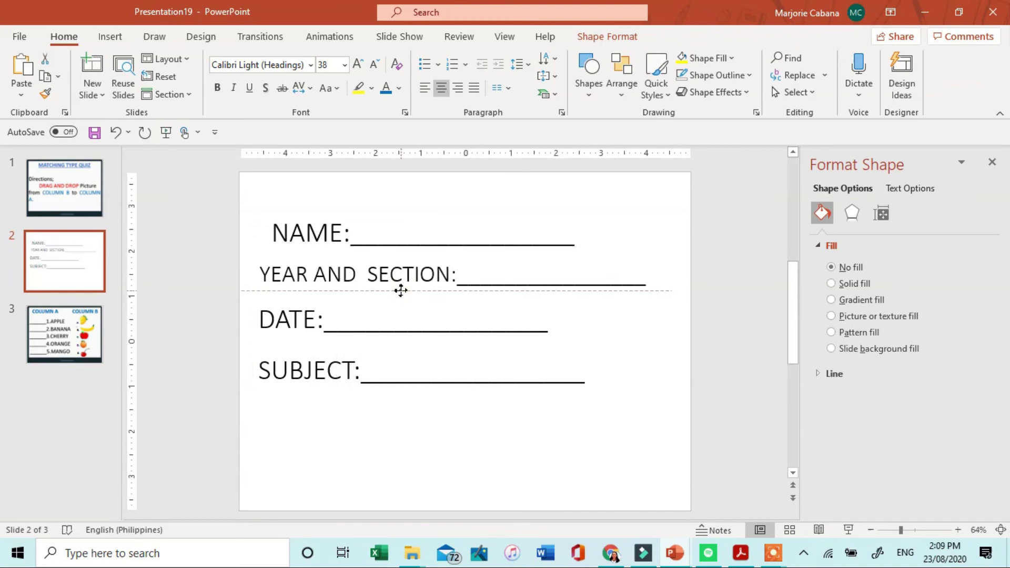
left_click(358, 66)
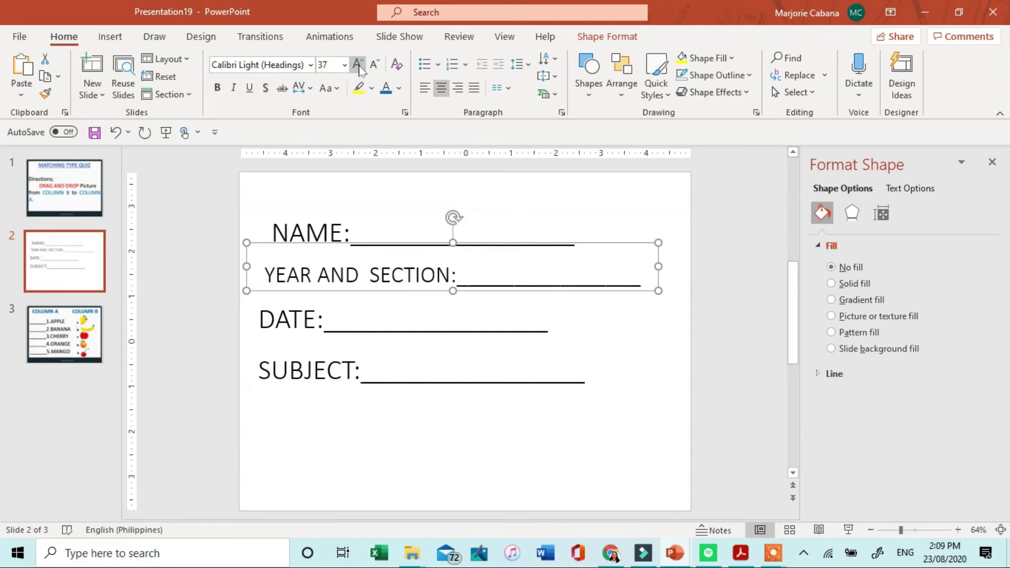
left_click_drag(658, 267, 677, 266)
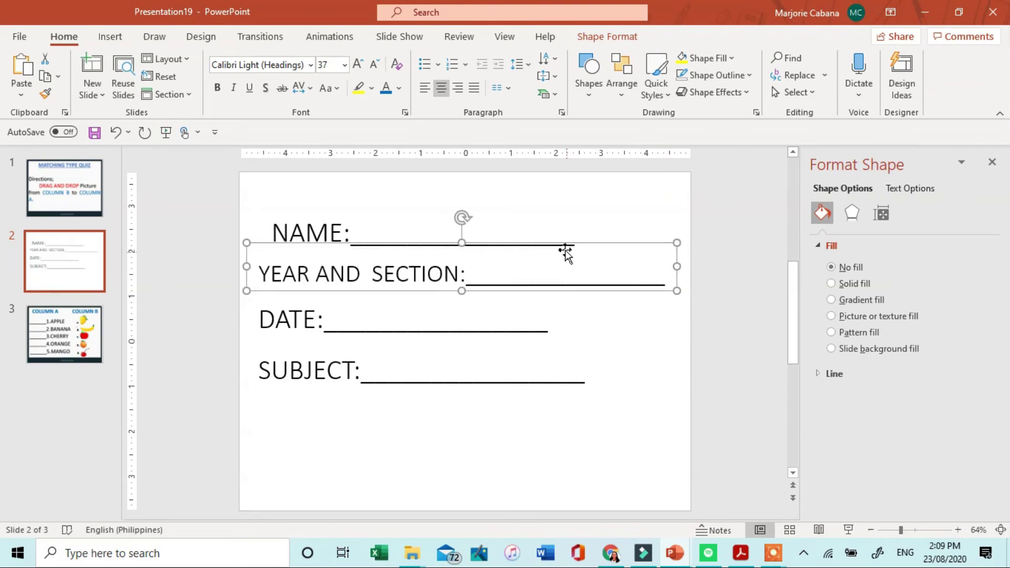
left_click(570, 219)
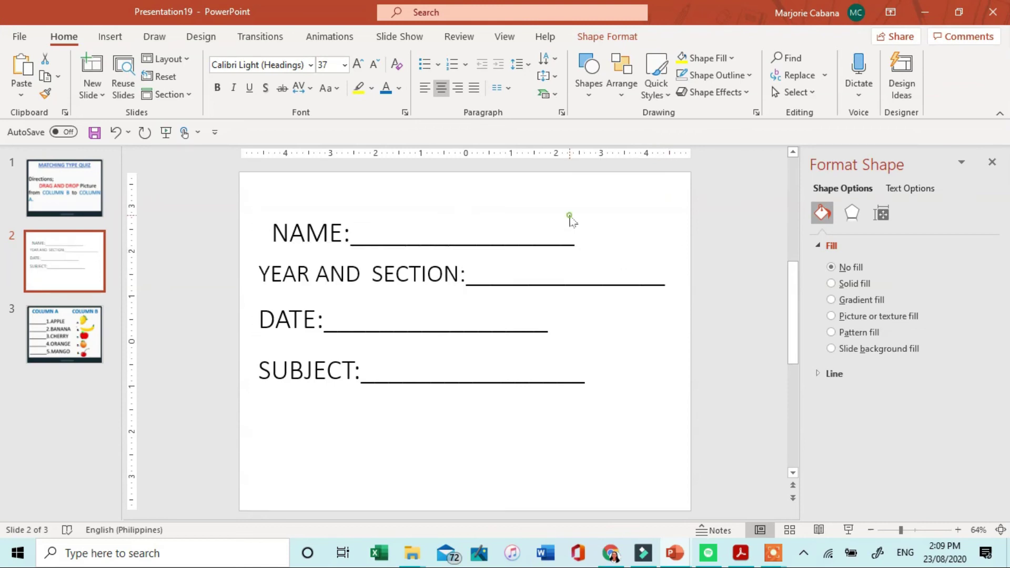
left_click(447, 233)
- Move the student-info slide to first position, ahead of the directions slide
left_click(44, 173)
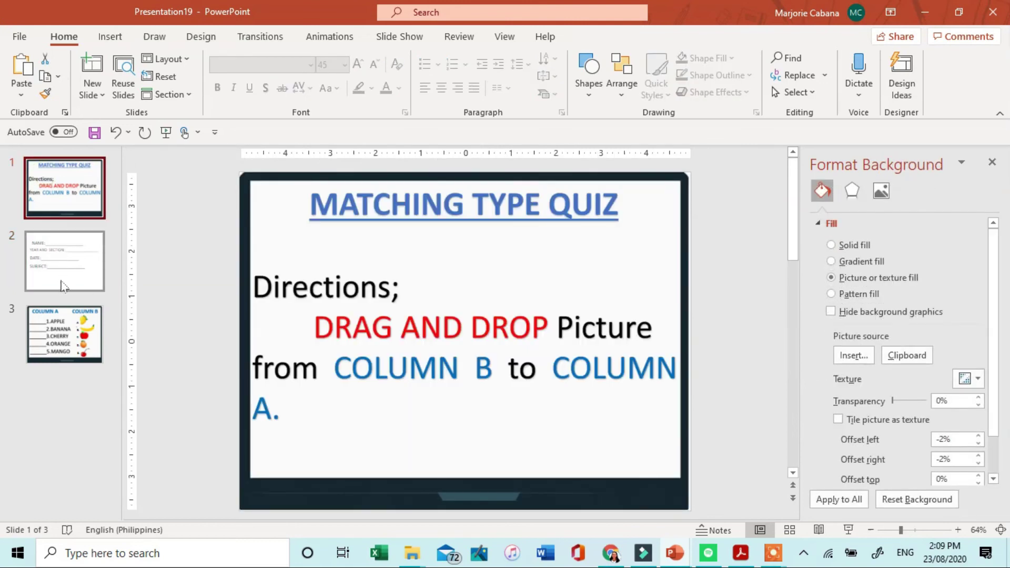
left_click_drag(58, 245, 67, 203)
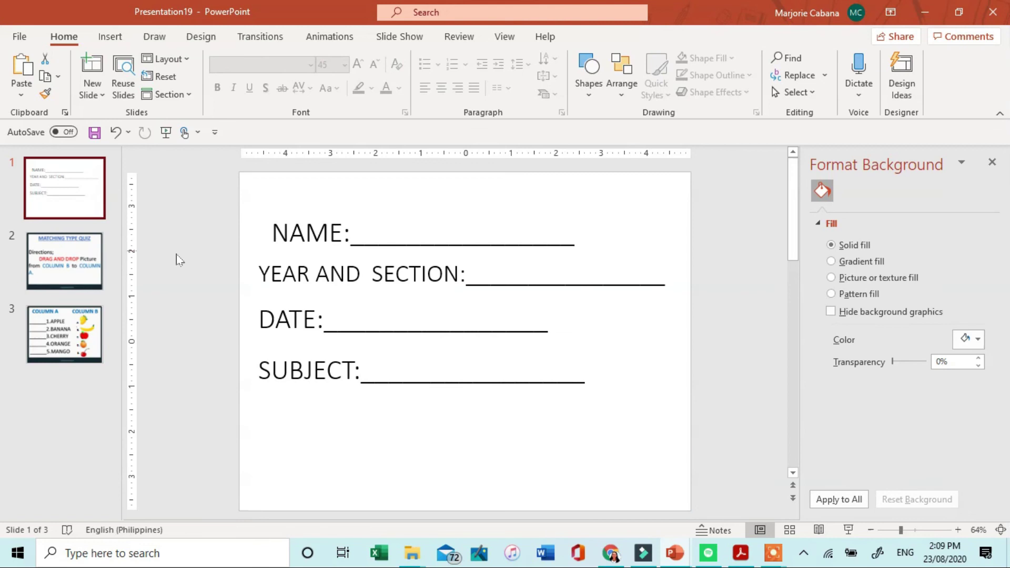
left_click(295, 273)
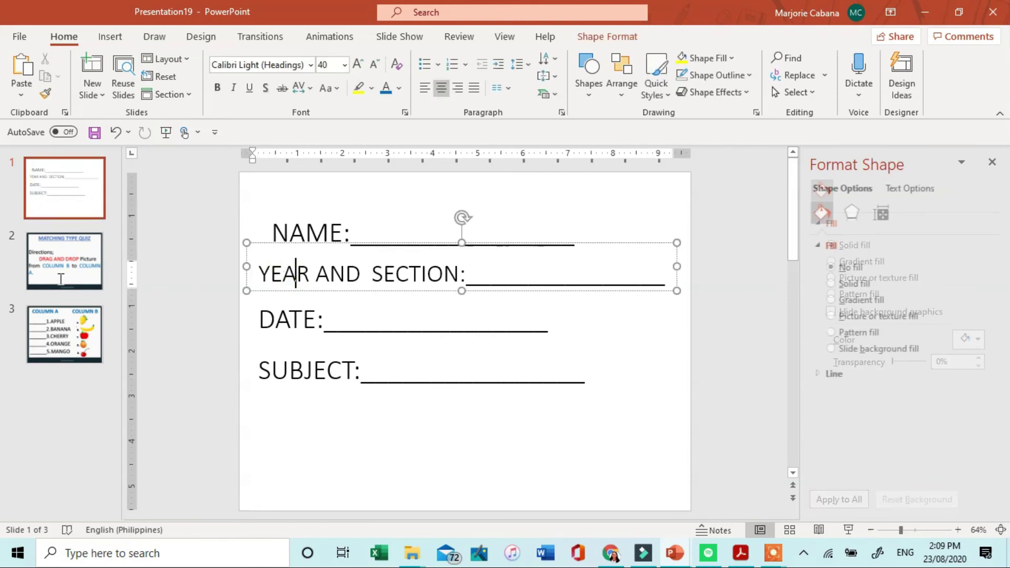
left_click(58, 278)
key("Down")
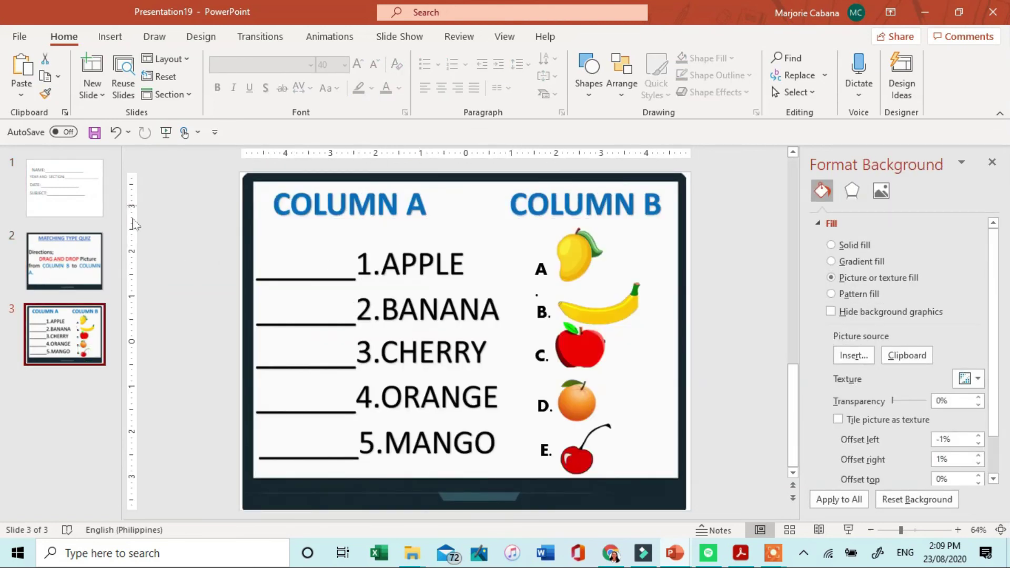
left_click(88, 289)
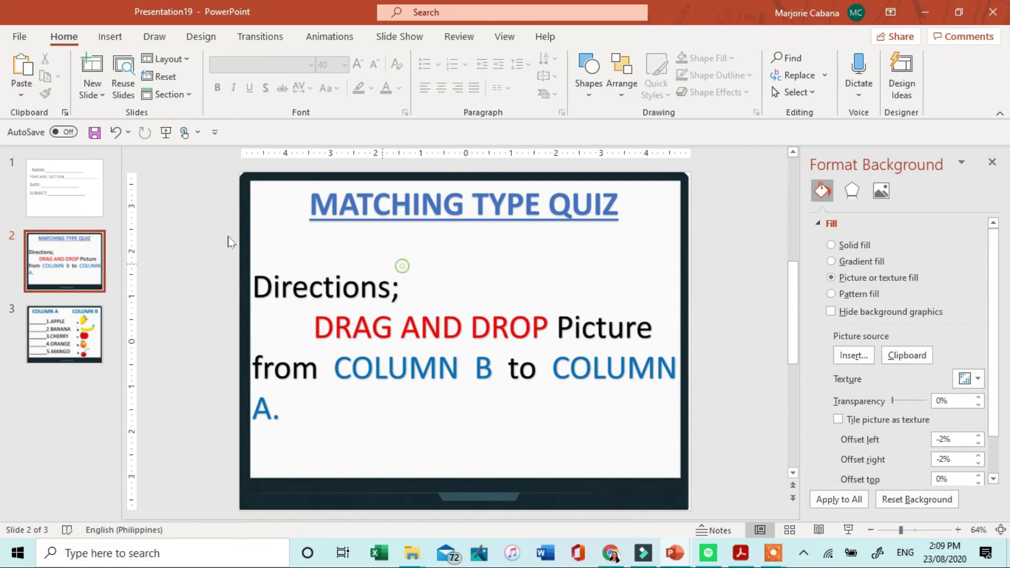
- Save the presentation as QUIZ 1 in Desktop > DRAG AND DROP, then reopen it
left_click(12, 41)
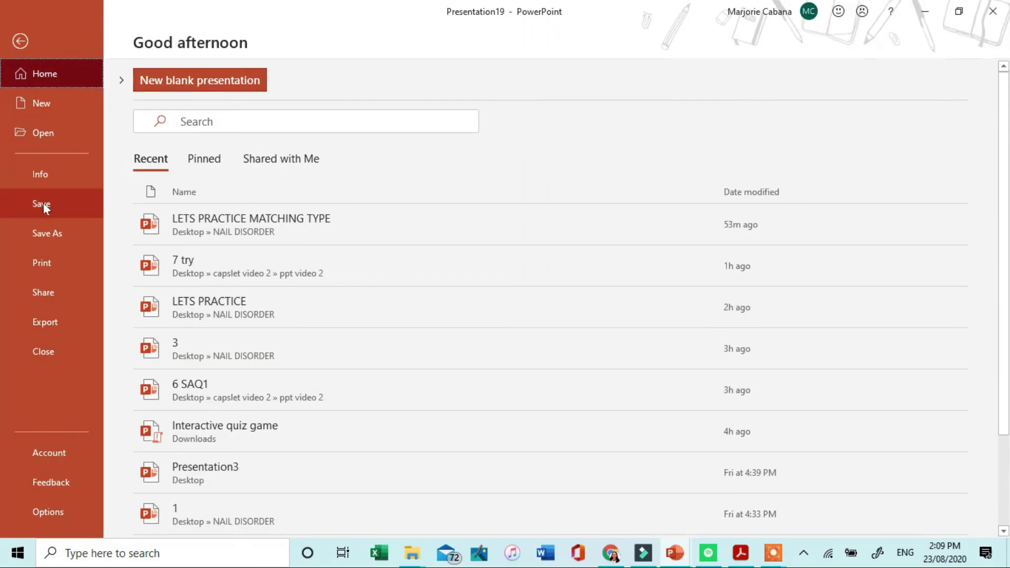
left_click(49, 233)
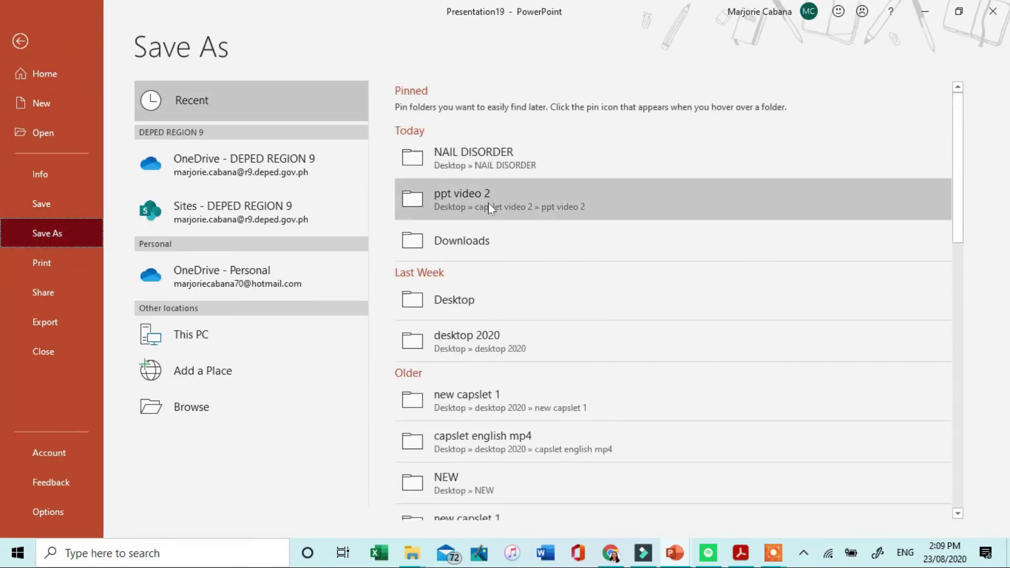
scroll(497, 401, "down", 4)
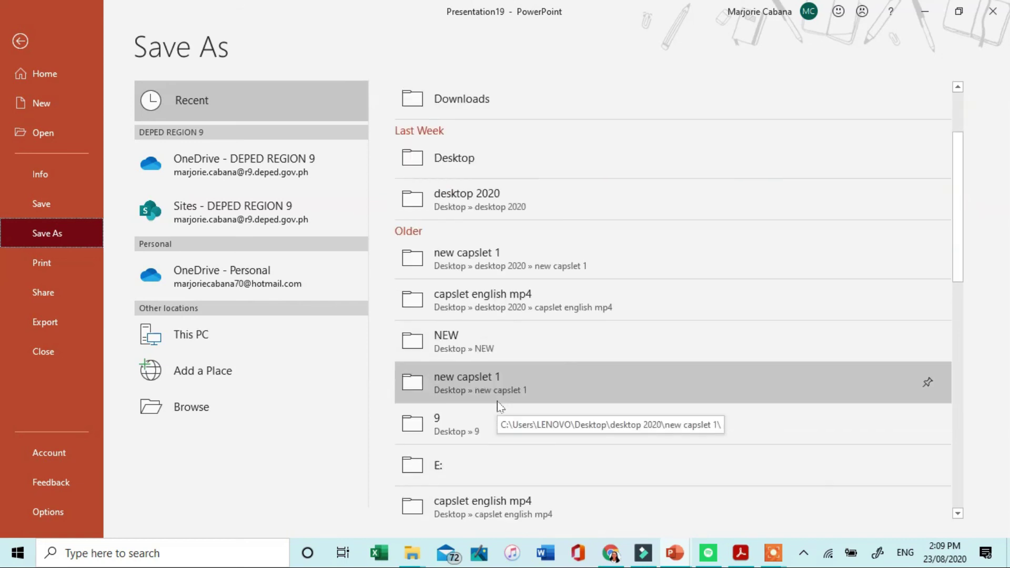
scroll(496, 401, "up", 4)
left_click(261, 395)
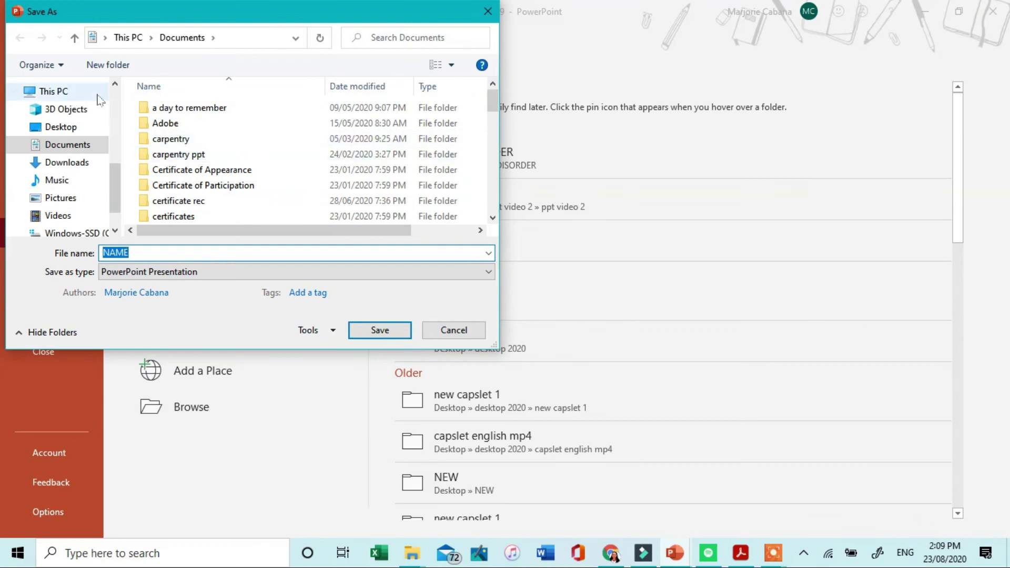
left_click(60, 126)
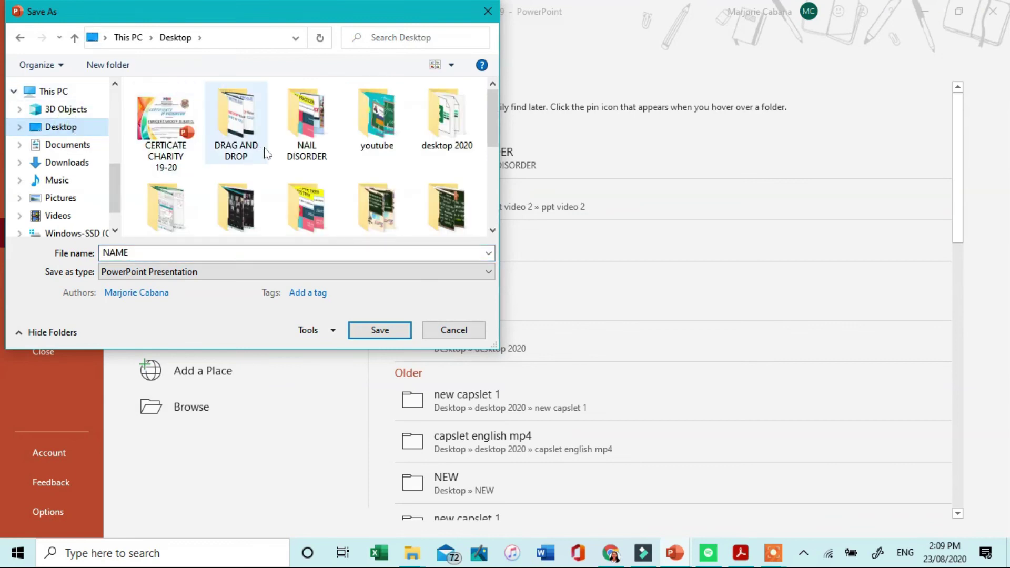
double_click(244, 145)
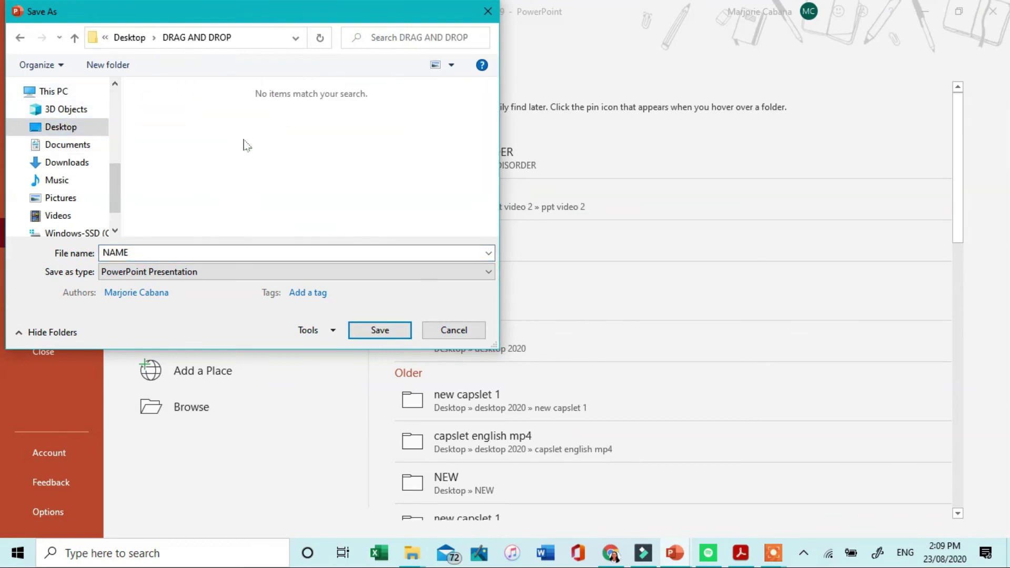
left_click(256, 253)
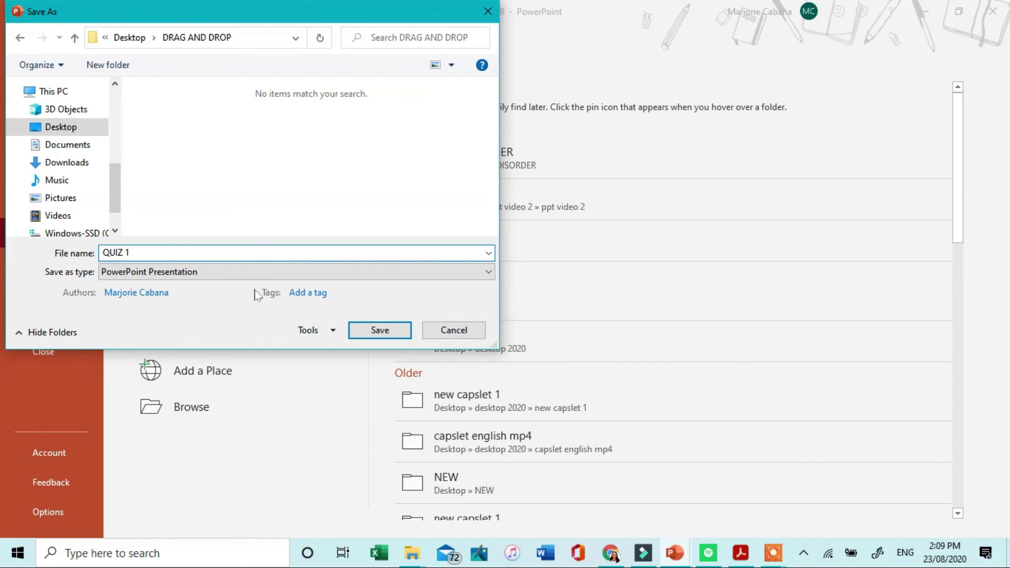
left_click(356, 329)
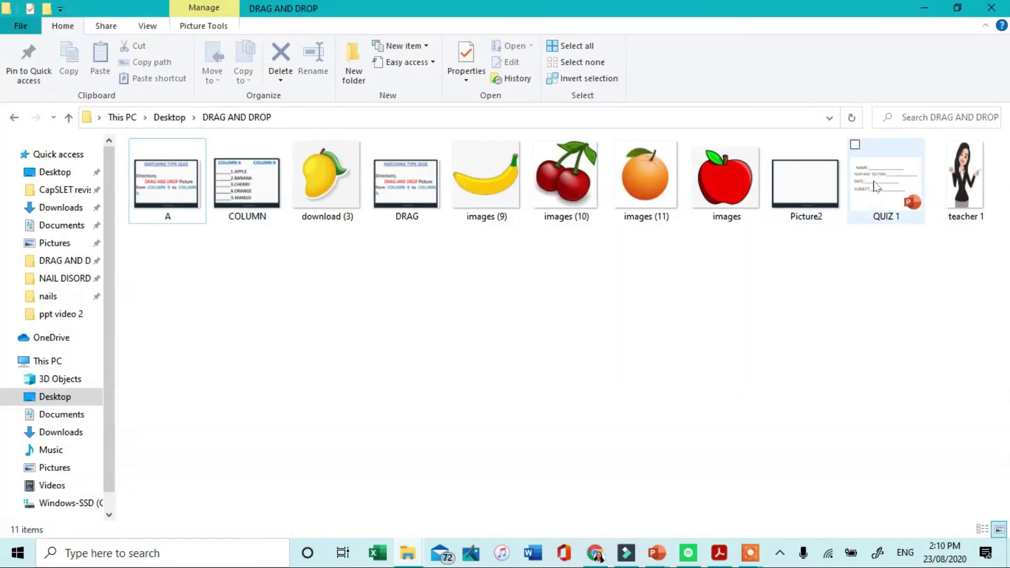
double_click(875, 186)
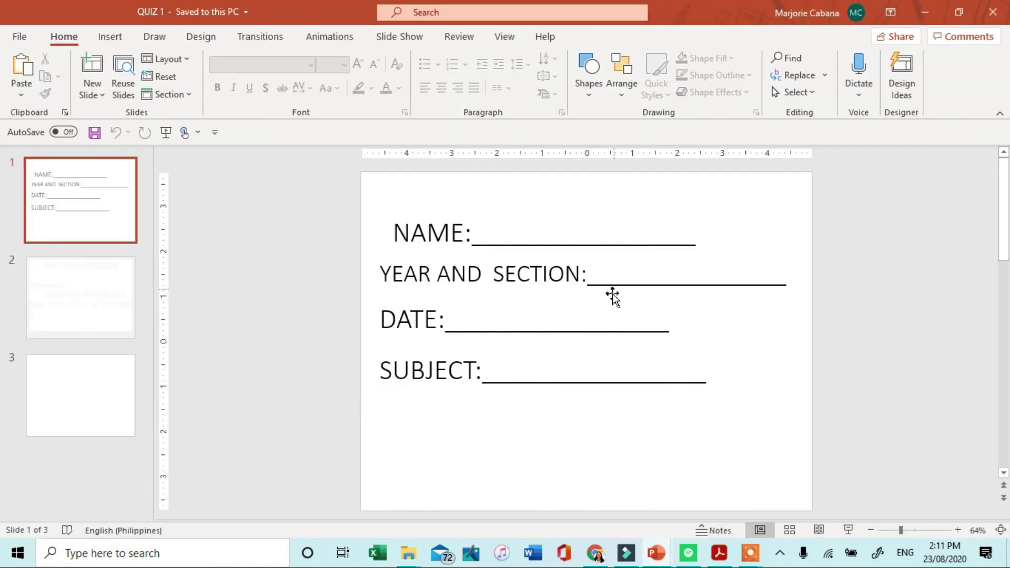
- Replace the underscores after NAME: with the teacher's name, then view the directions slide
left_click(582, 242)
left_click_drag(699, 245, 479, 247)
key("BackSpace")
type("TEACHER")
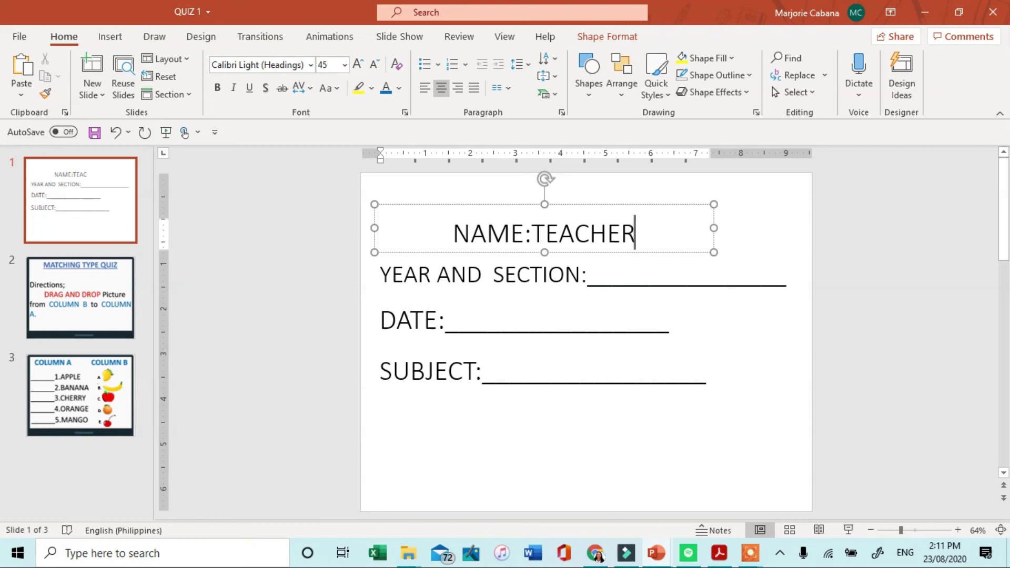
type(" MARJO")
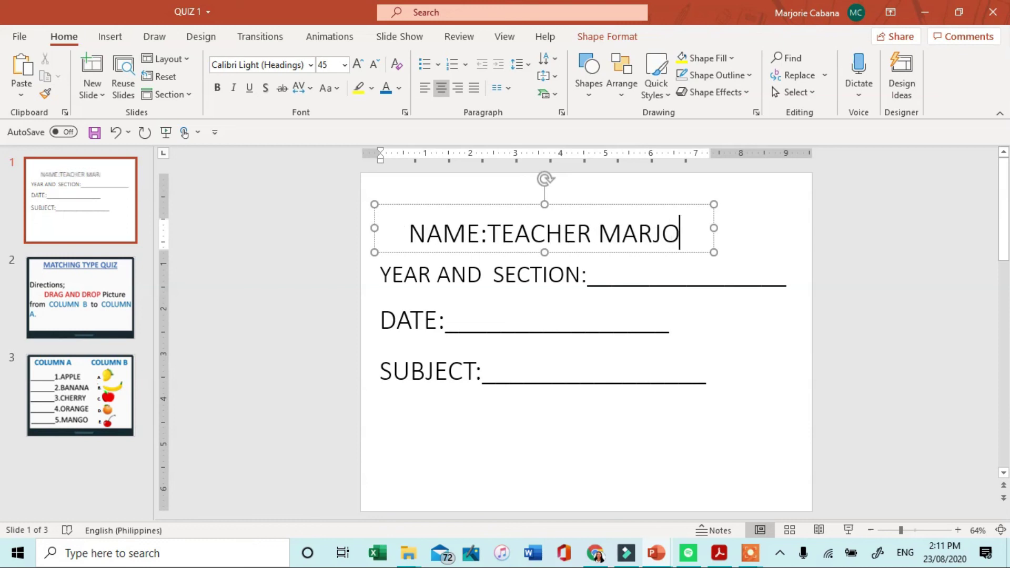
left_click(342, 295)
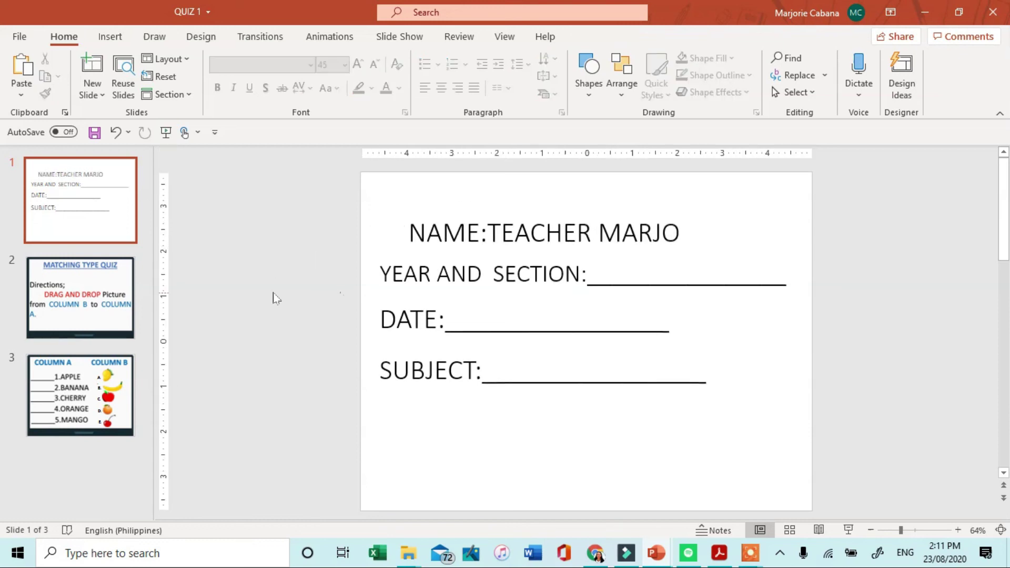
left_click(129, 300)
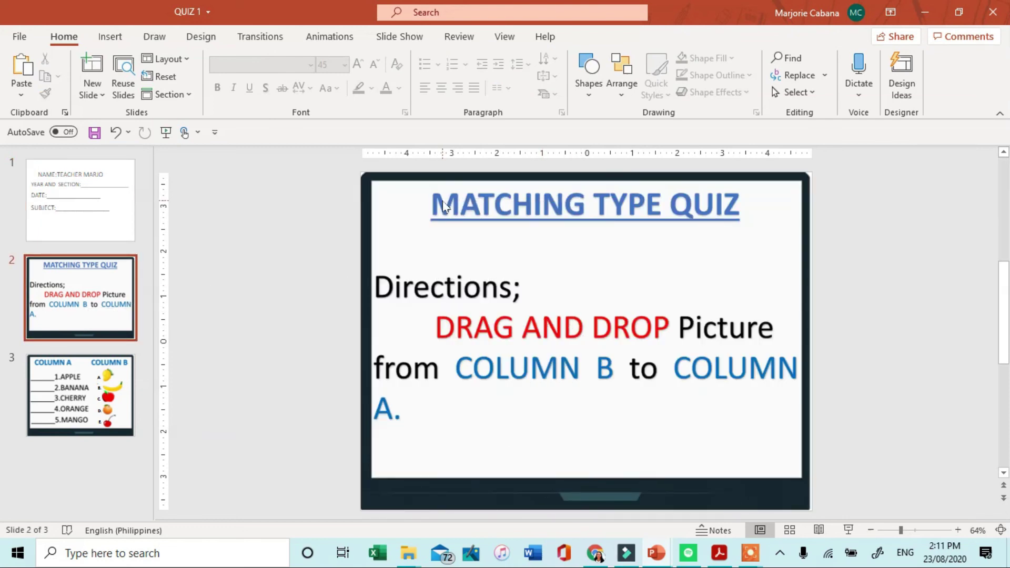
- On slide 3, drag the mango, orange, apple, banana and cherry pictures beside their matching Column A names
left_click(125, 386)
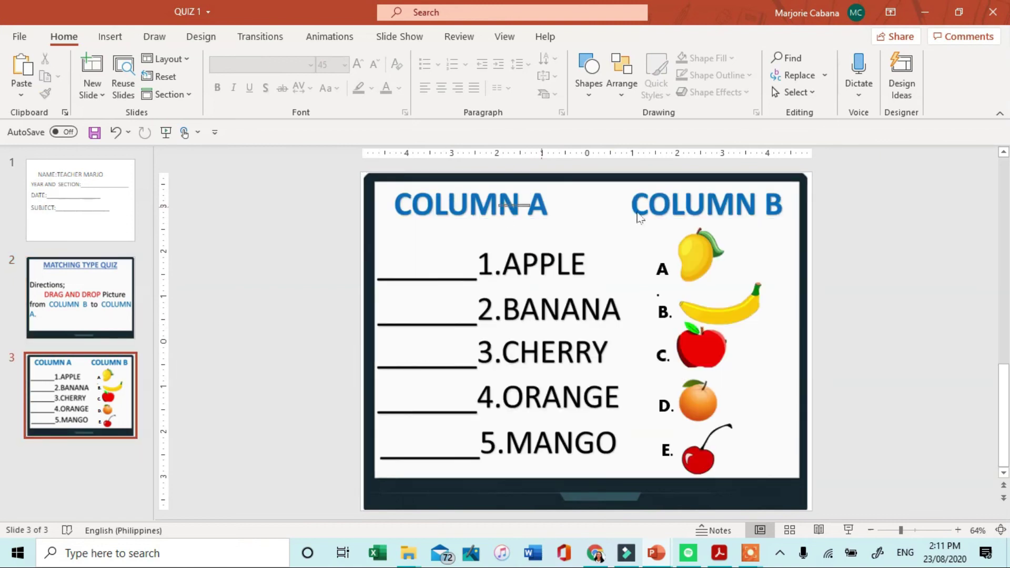
left_click_drag(699, 256, 433, 429)
left_click_drag(376, 394, 382, 403)
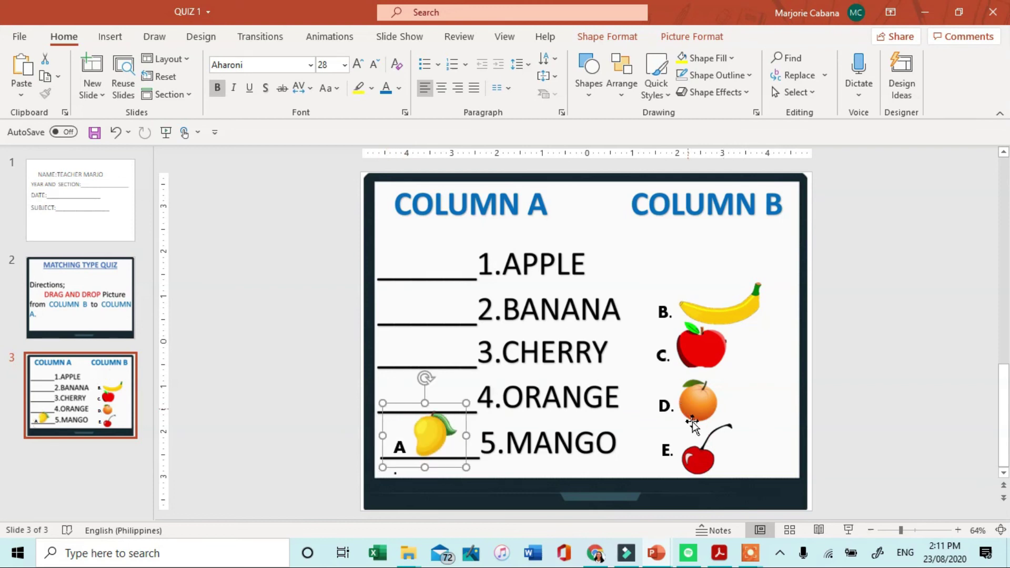
left_click_drag(693, 416, 426, 405)
left_click_drag(712, 350, 444, 256)
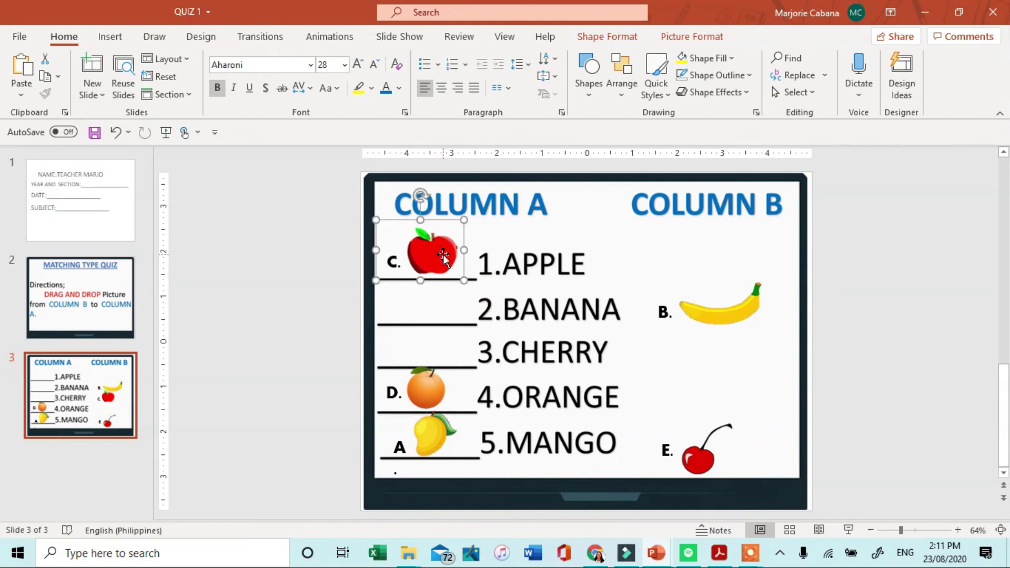
left_click_drag(723, 315, 447, 306)
left_click_drag(699, 459, 422, 361)
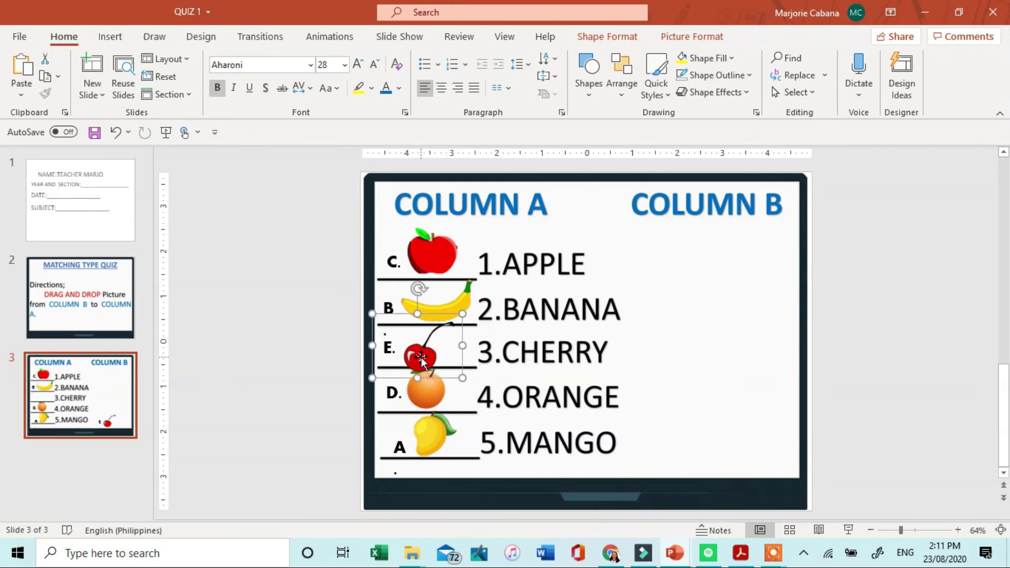
left_click(651, 326)
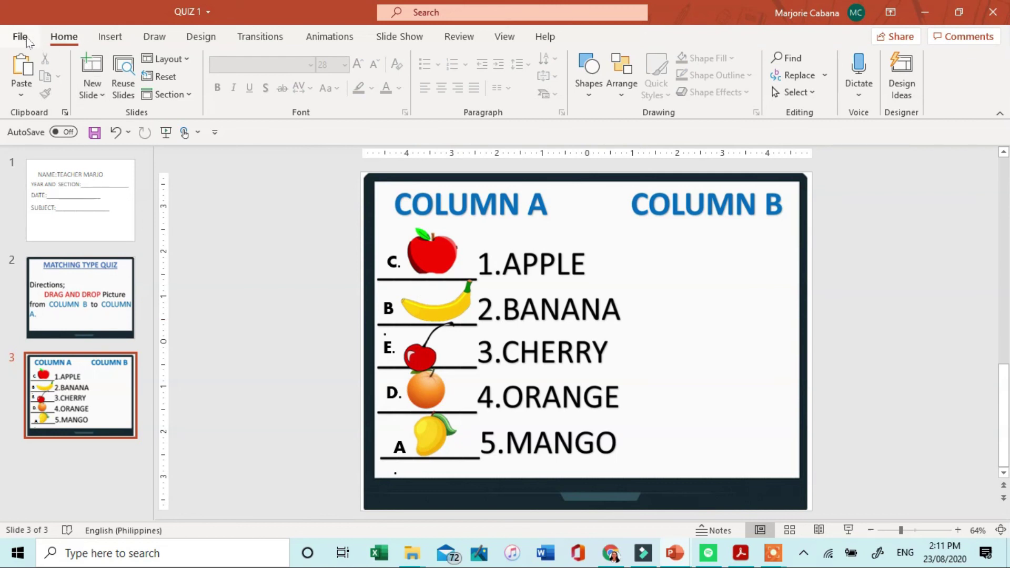
- Save the answered quiz as a copy named 'QUIZ 1 DONE' in the DRAG AND DROP folder
left_click(21, 37)
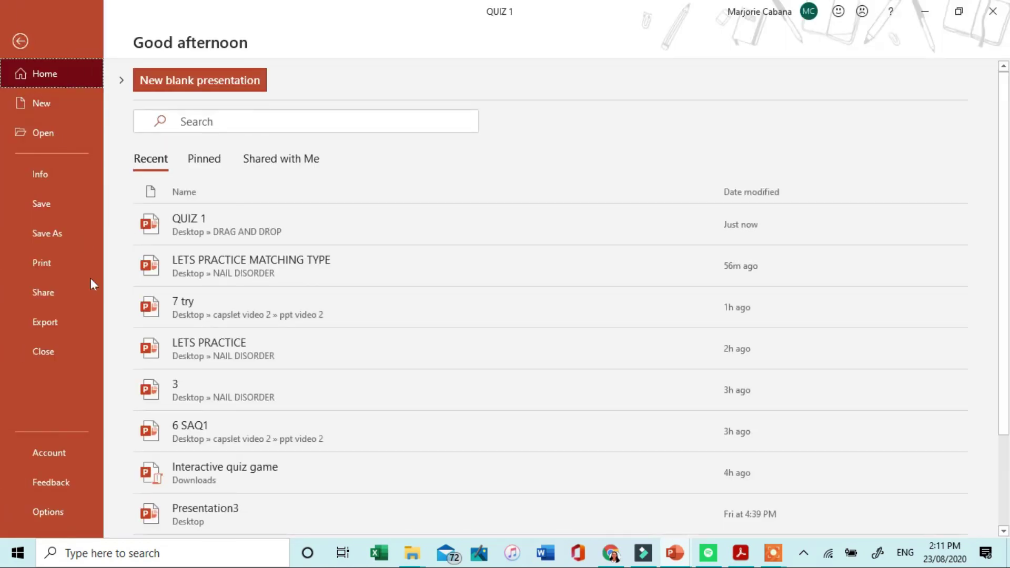
left_click(75, 227)
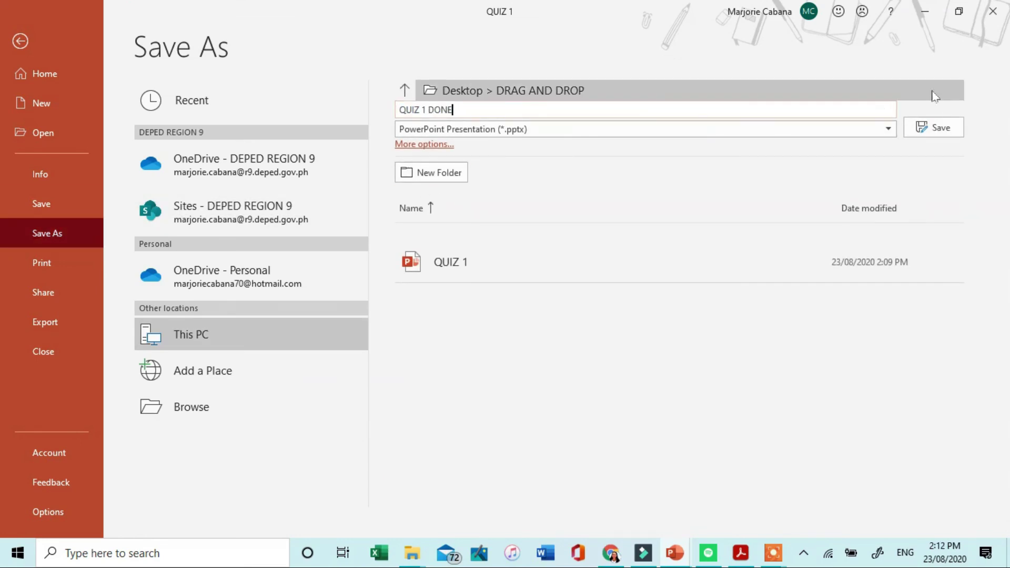
left_click(941, 127)
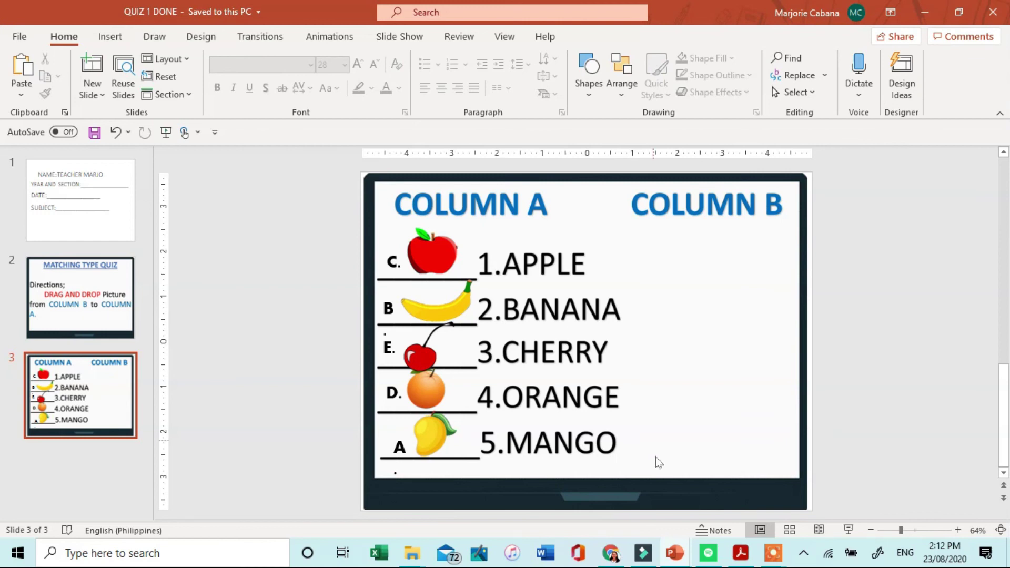
- Attach QUIZ 1.pptx in the Messenger chat and send it
left_click(611, 553)
left_click(436, 459)
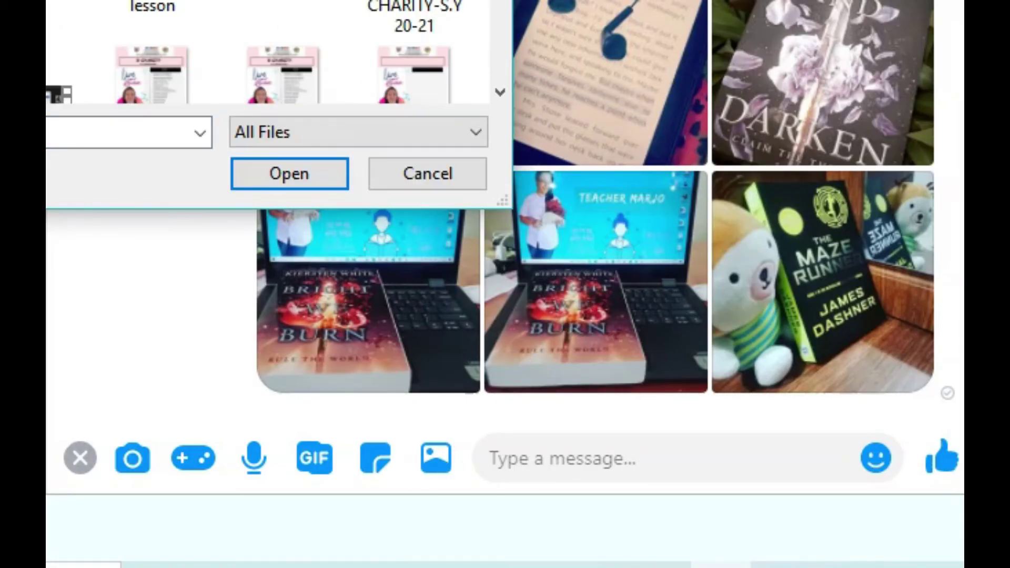
scroll(268, 52, "up", 10)
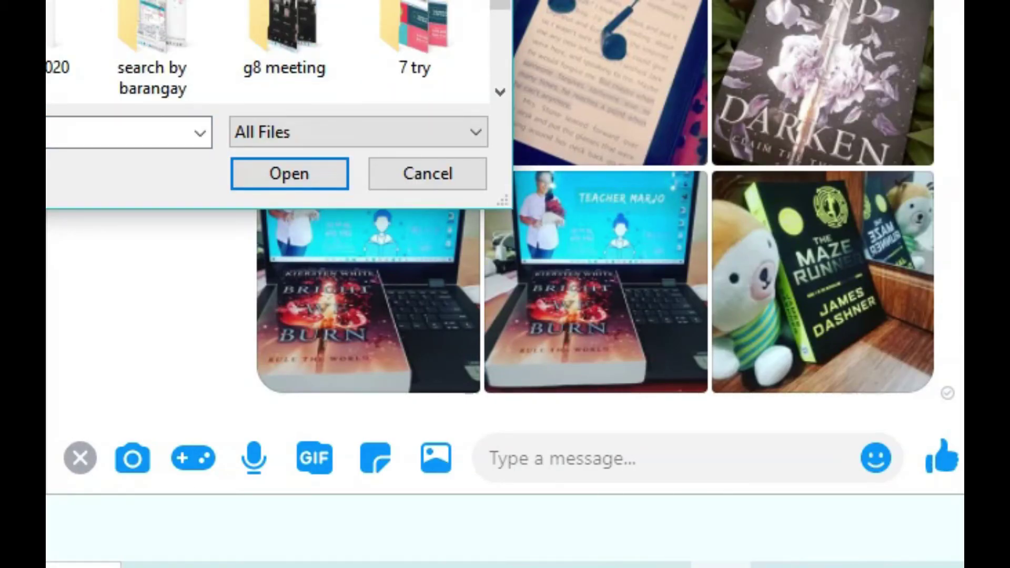
scroll(268, 53, "down", 5)
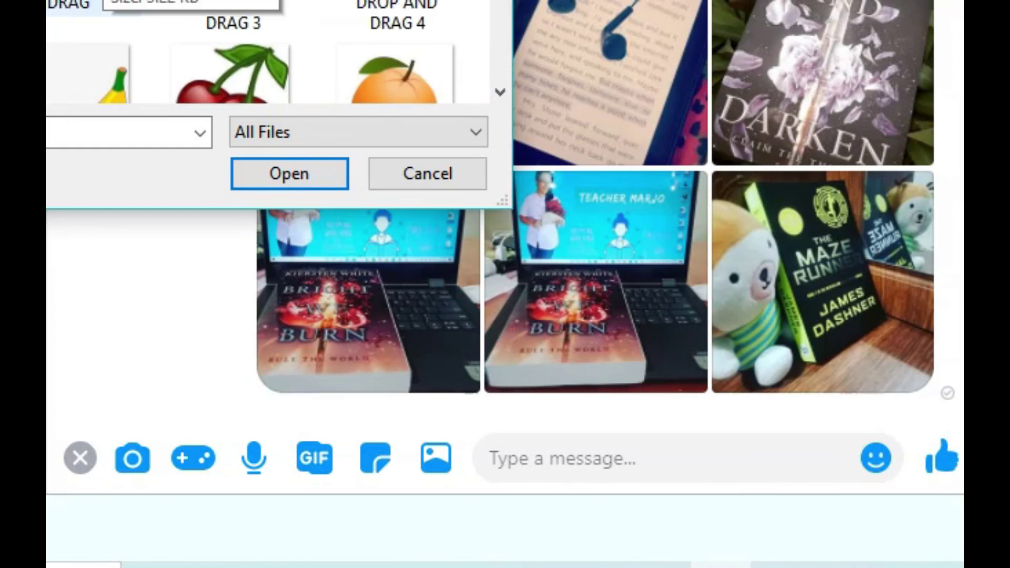
left_click(293, 172)
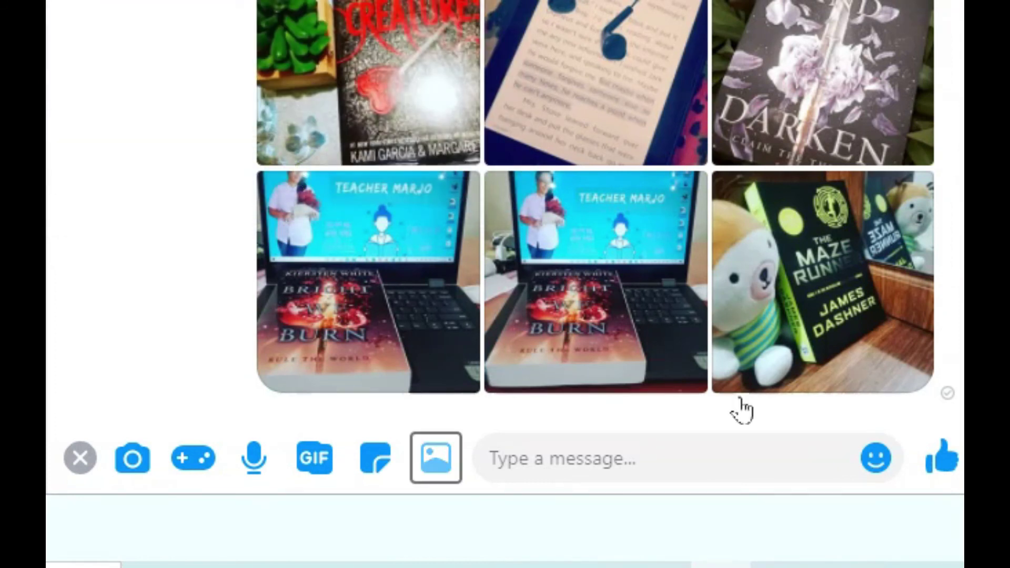
left_click(935, 468)
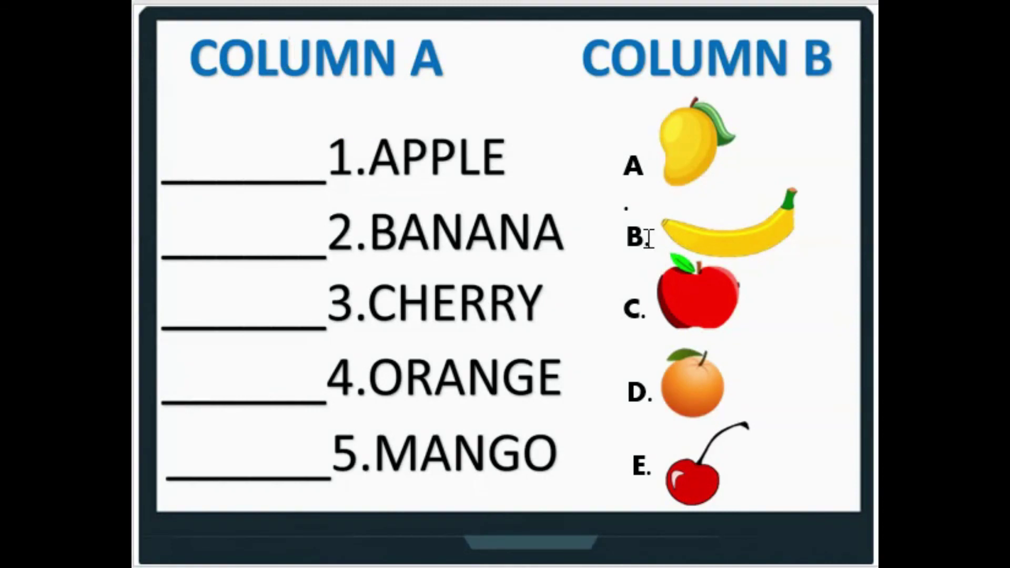
- Drag the mango, banana, apple, orange and cherry pictures beside 5.MANGO, 2.BANANA, 1.APPLE, 4.ORANGE and 3.CHERRY
left_click_drag(671, 158, 232, 451)
left_click_drag(766, 223, 303, 214)
left_click_drag(709, 311, 257, 160)
left_click_drag(689, 382, 236, 352)
left_click_drag(692, 477, 244, 288)
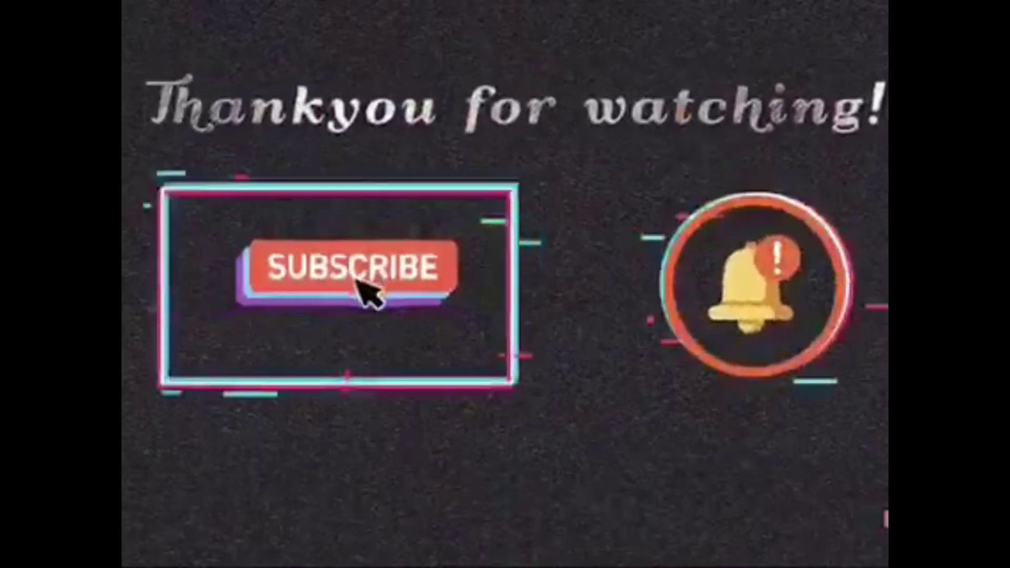